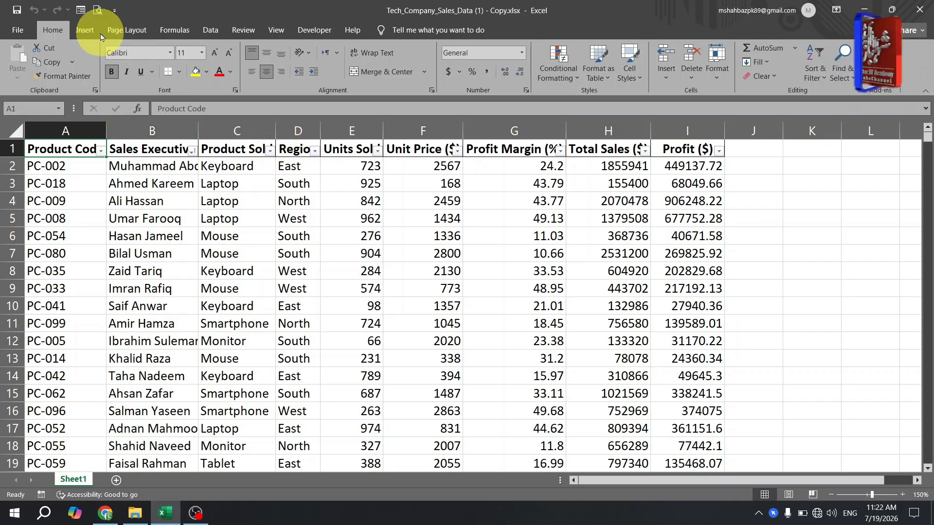
left_click(83, 30)
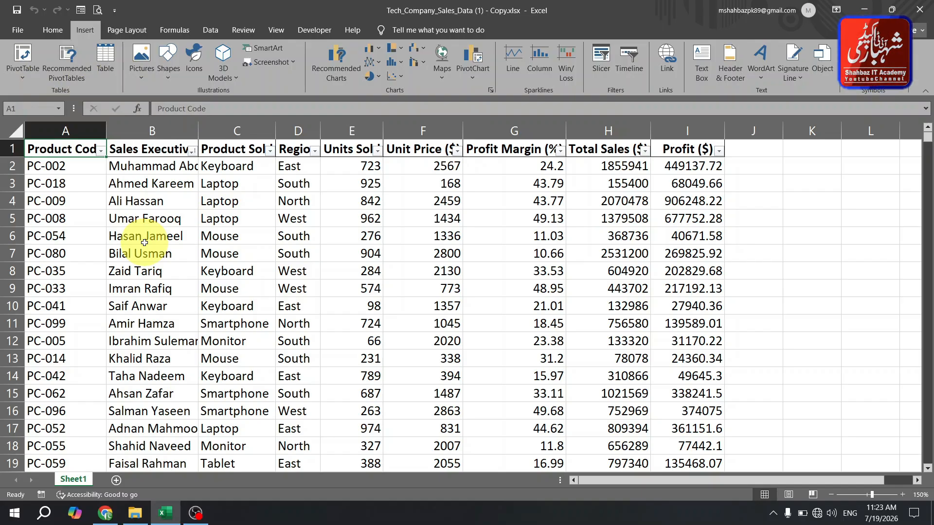
left_click_drag(771, 221, 243, 341)
left_click_drag(238, 217, 446, 359)
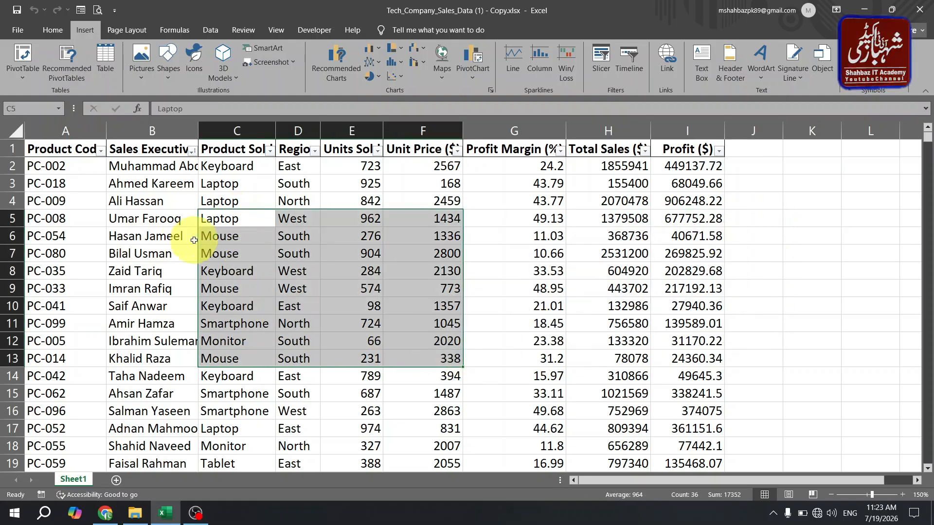
left_click(166, 202)
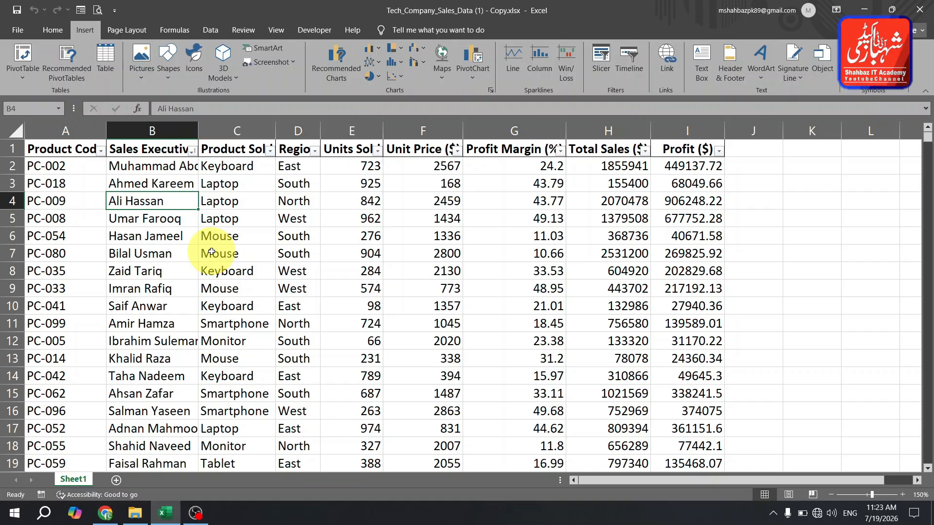
left_click(303, 235)
left_click_drag(131, 217, 442, 358)
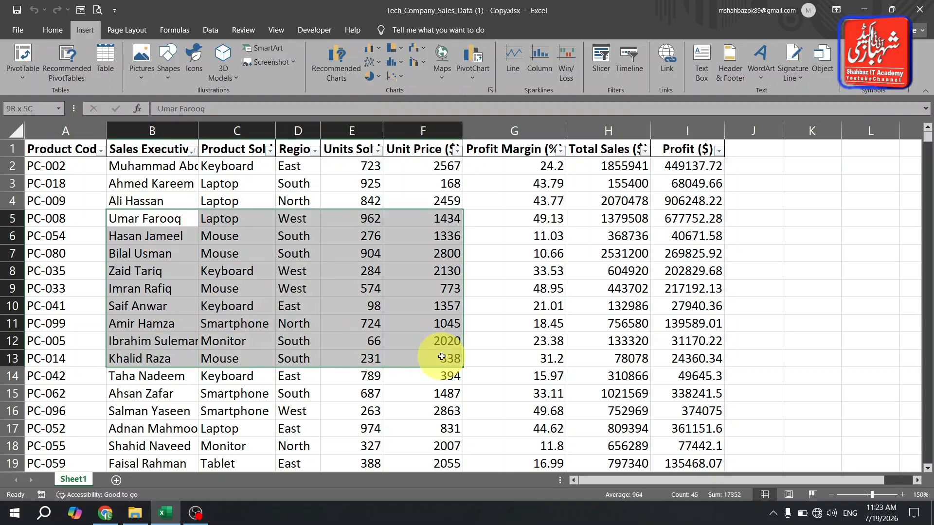
left_click(528, 237)
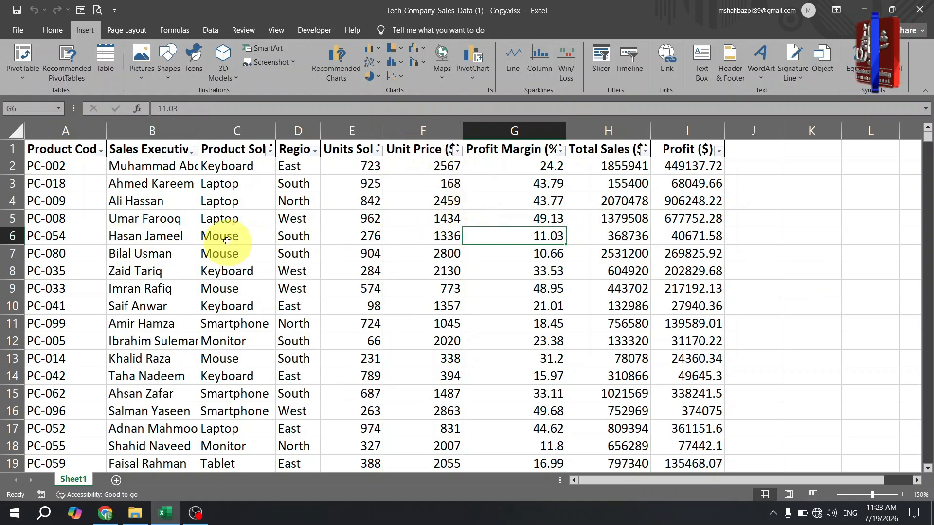
left_click_drag(198, 208, 366, 389)
left_click(226, 220)
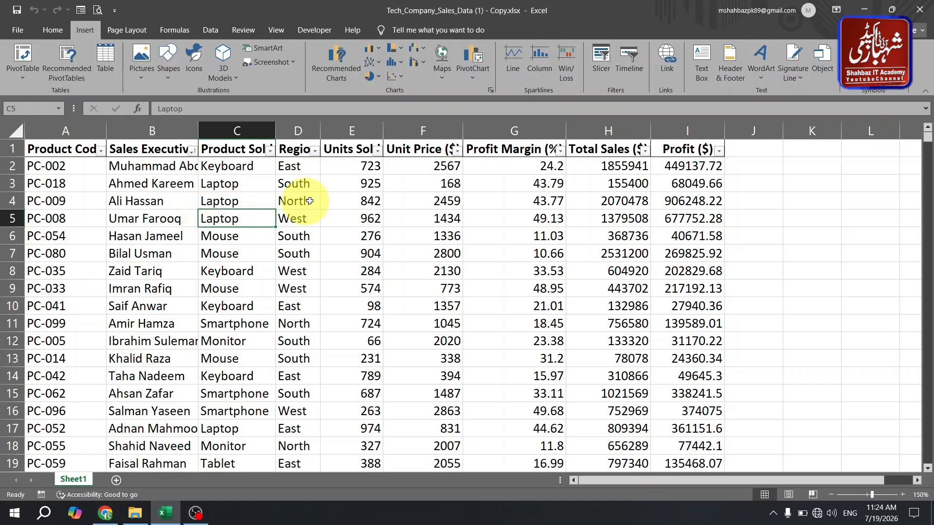
left_click(181, 202)
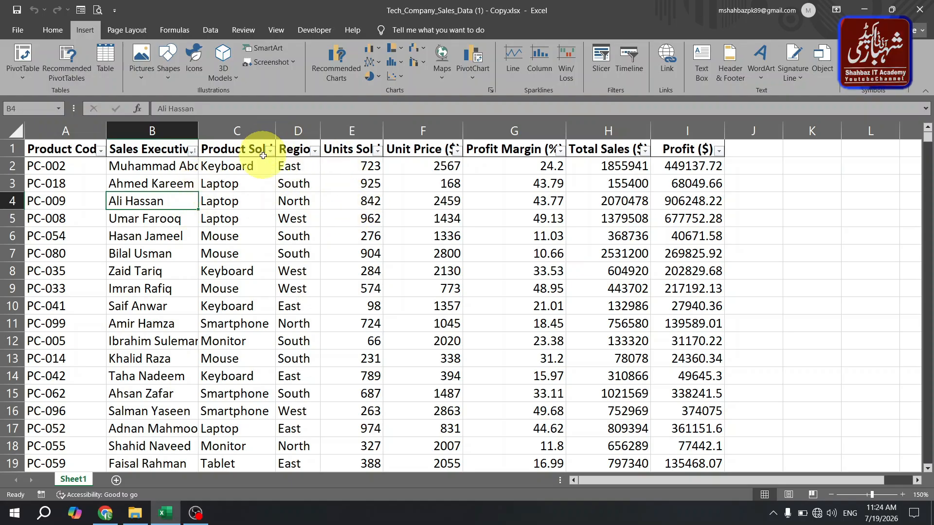
- Examine the columns of the sales records, from the product sold through to the profit
left_click(252, 186)
key("Right")
key("Right")
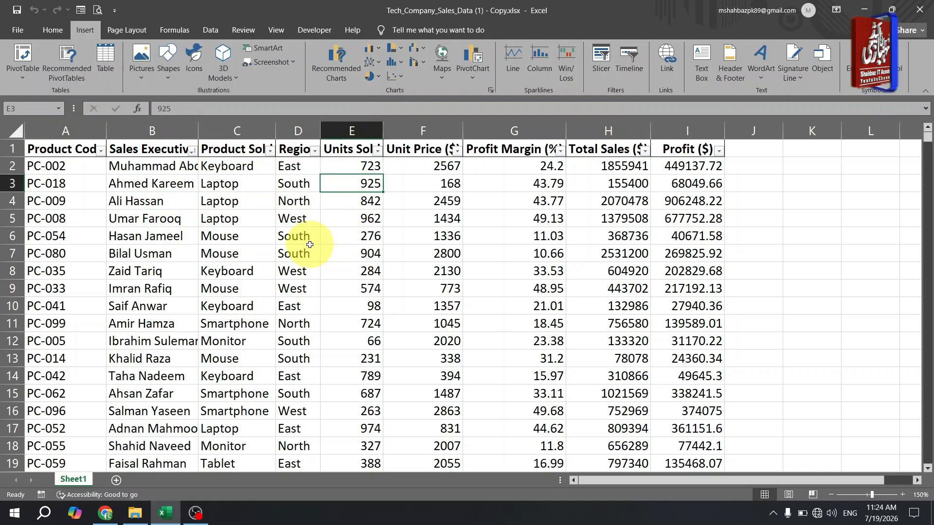
key("Right")
key("Right")
key("Right")
key("Right")
key("Right")
key("Right")
key("Right")
key("Right")
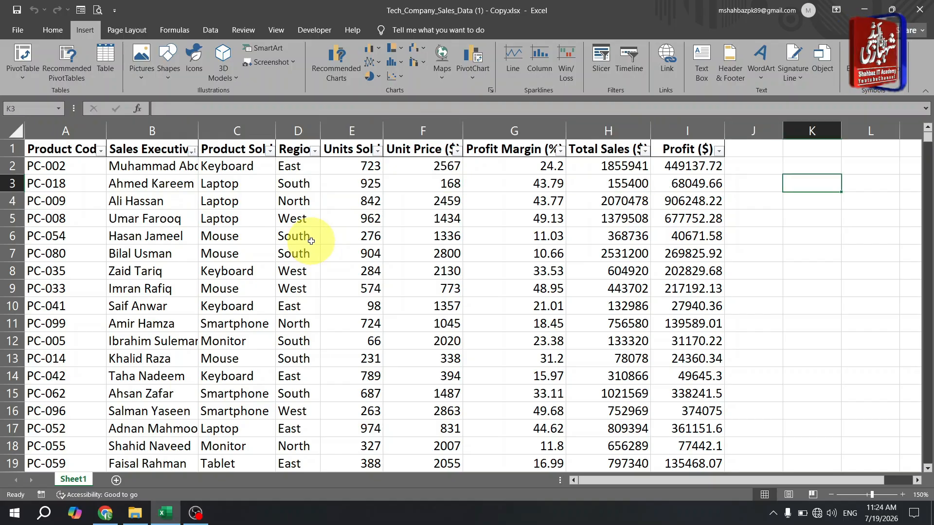
left_click(393, 196)
left_click_drag(393, 196, 608, 197)
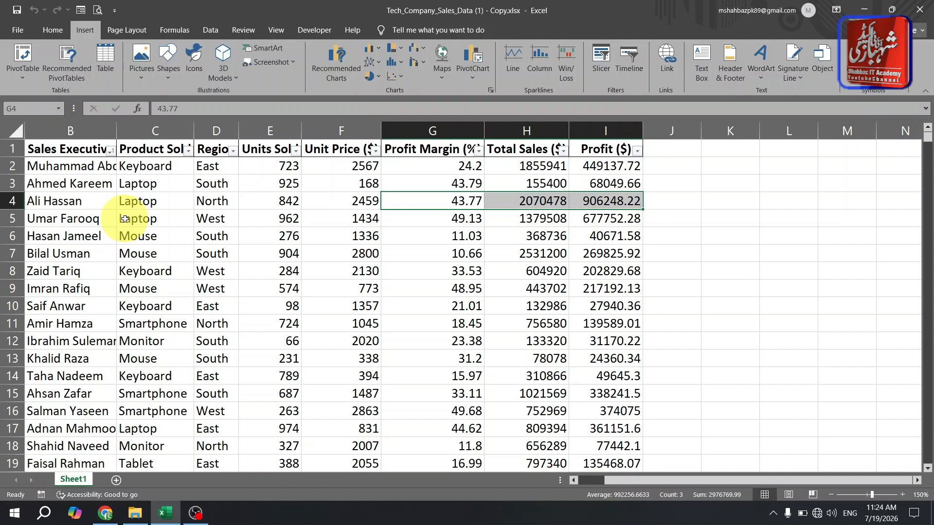
left_click(477, 188)
left_click(308, 202)
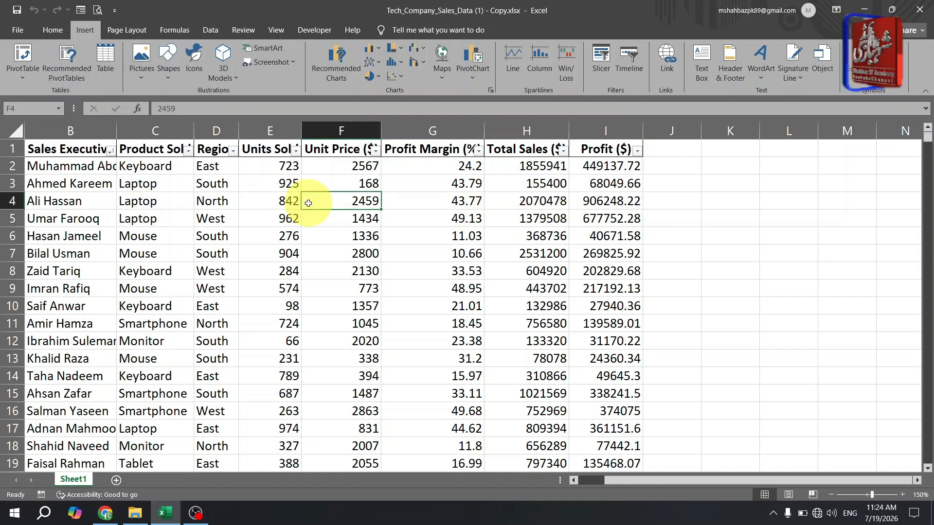
left_click(160, 212)
key("Right")
key("Right")
key("Right")
key("Right")
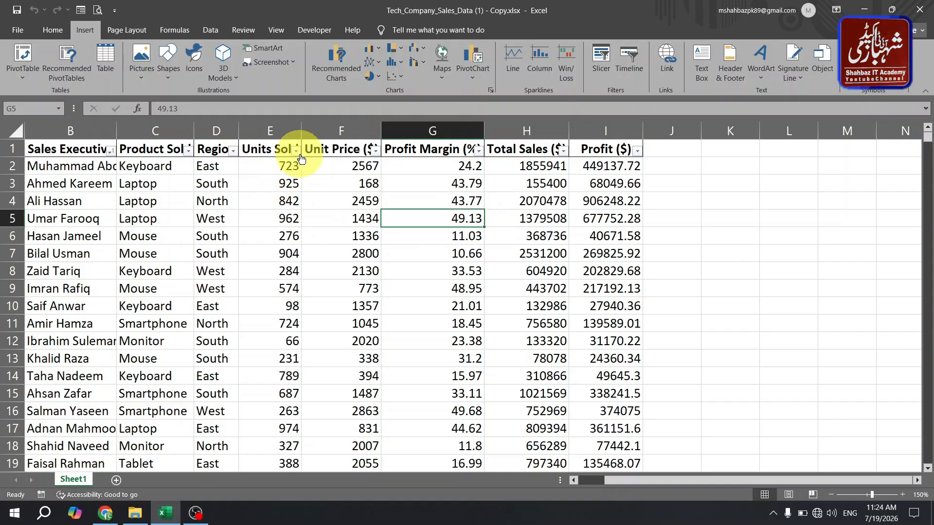
left_click(297, 150)
left_click(382, 221)
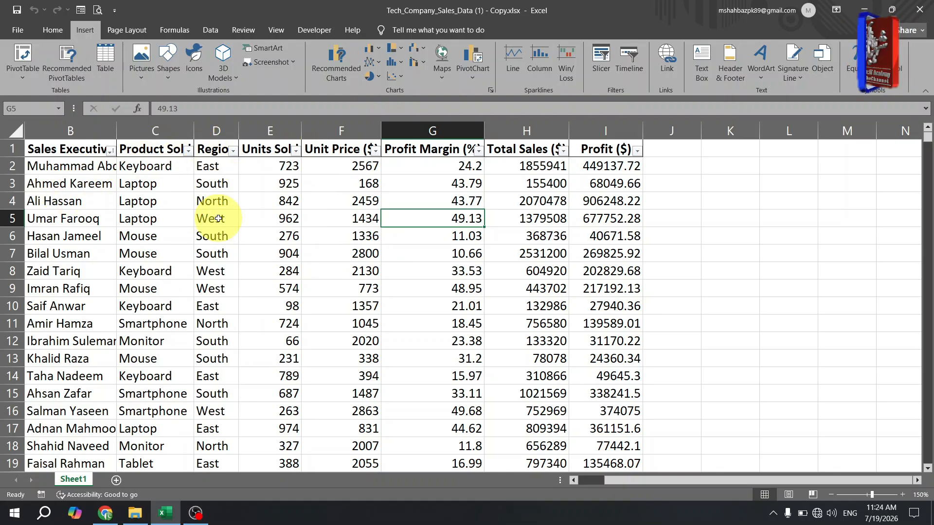
- Select the whole sales data range with its headers and remove the filter from it
key("ctrl+Home")
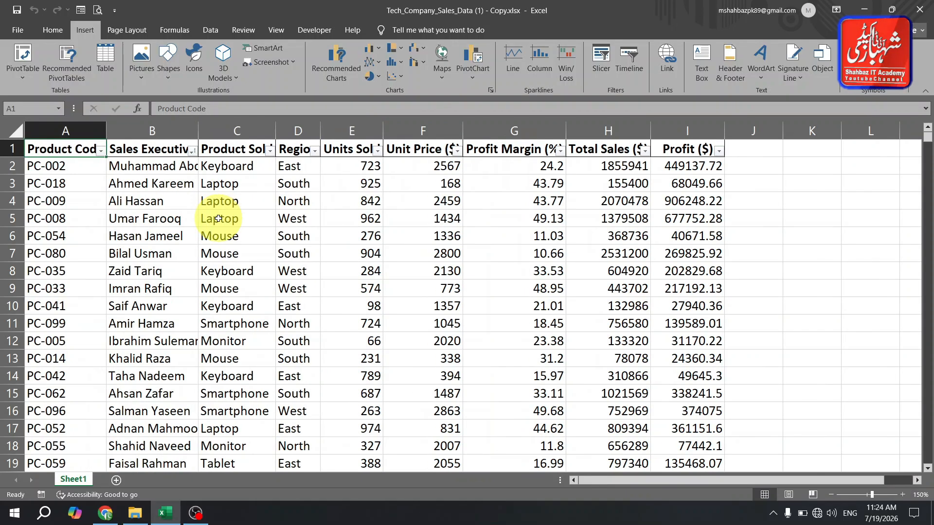
key("ctrl+shift+Right")
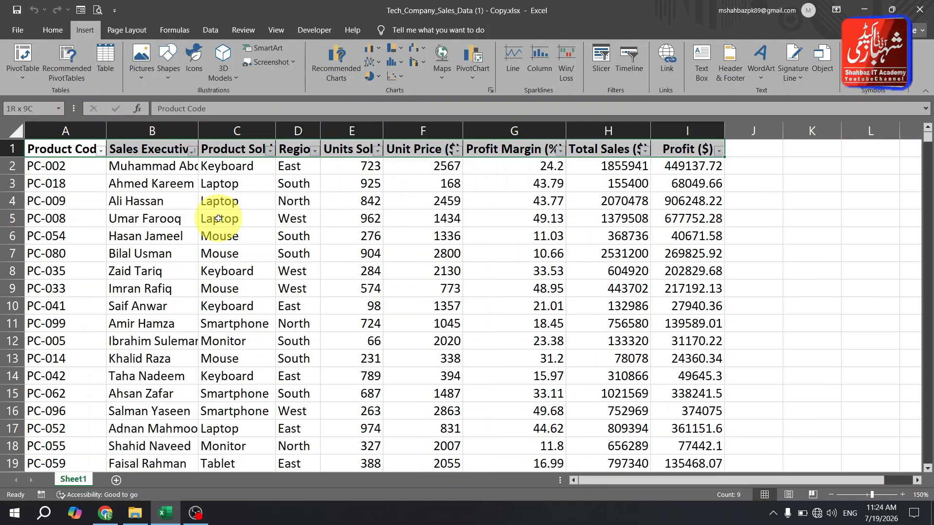
key("ctrl+shift+Down")
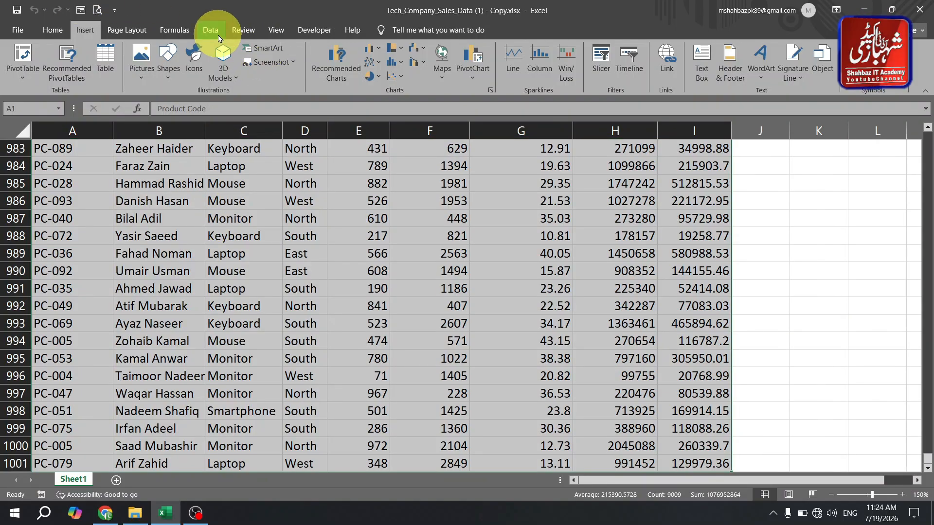
left_click(209, 34)
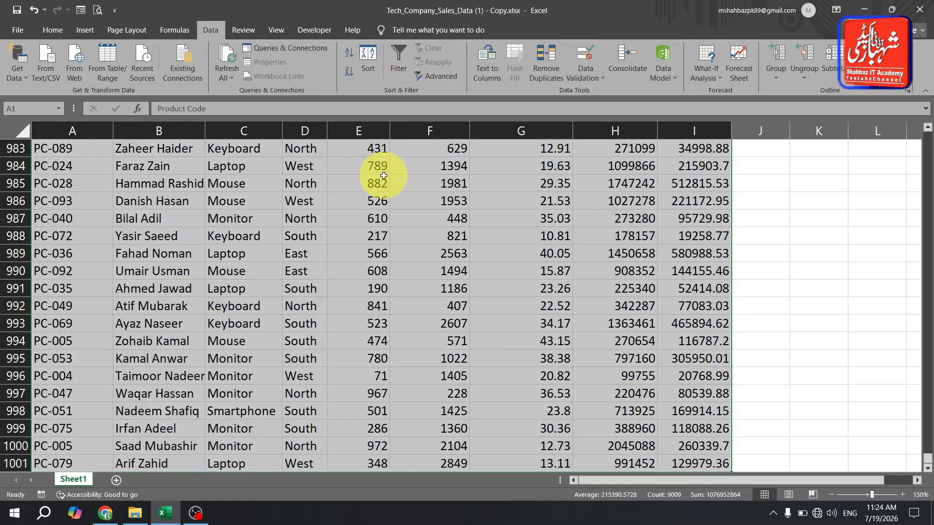
- Insert three blank rows above the header row of the sales data
key("ctrl+Home")
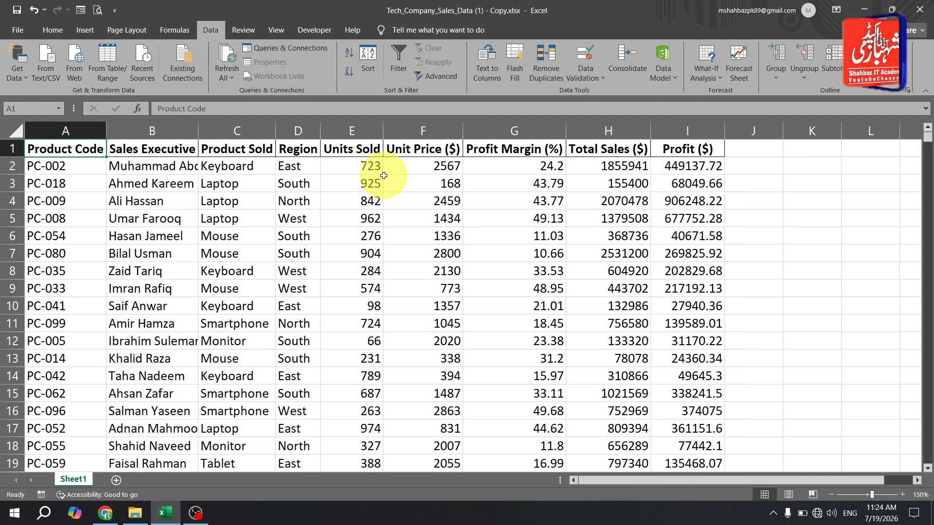
key("shift+space")
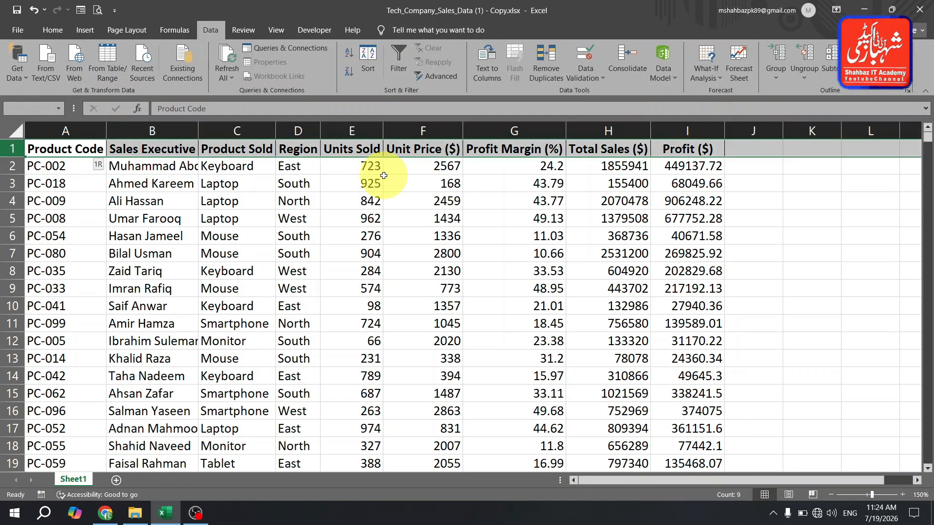
key("ctrl+shift+plus")
key("ctrl+shift+plus")
key("ctrl+shift+plus")
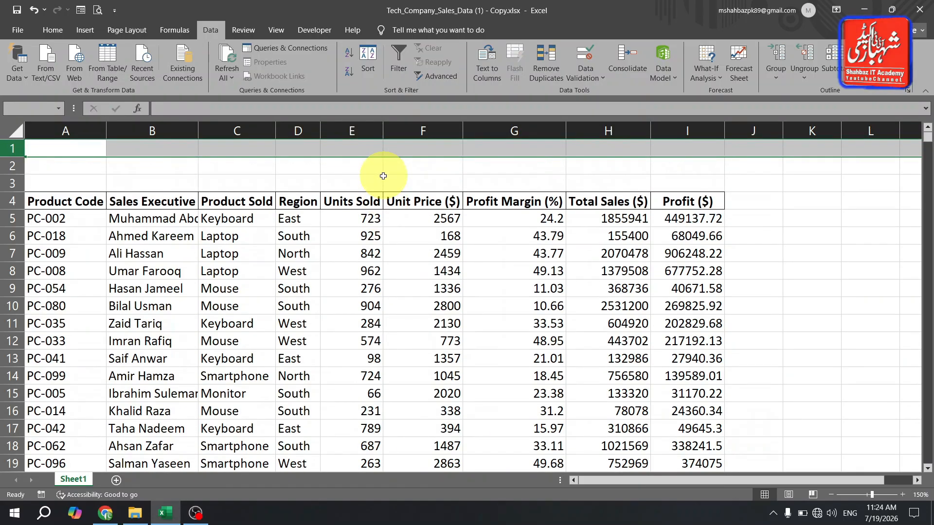
left_click(417, 247)
left_click(70, 145)
left_click_drag(70, 145, 657, 171)
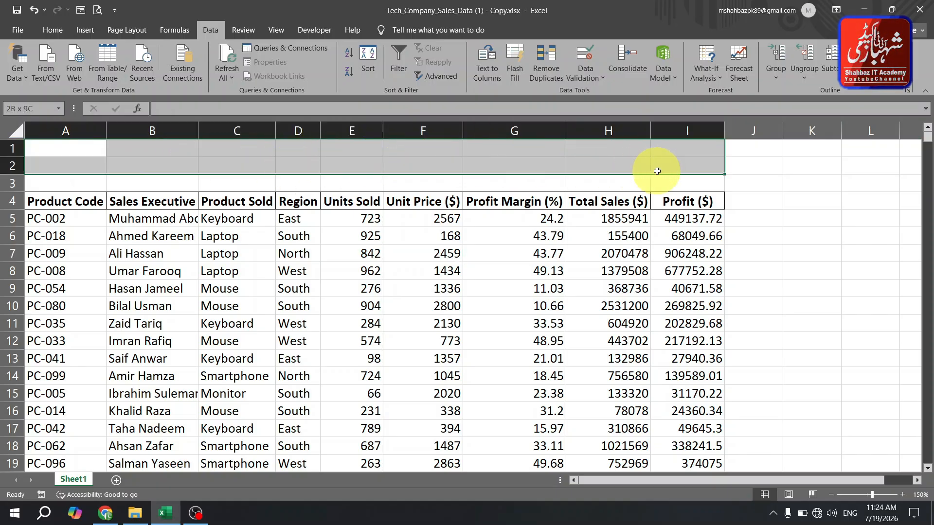
left_click(295, 291)
left_click_drag(51, 203, 481, 300)
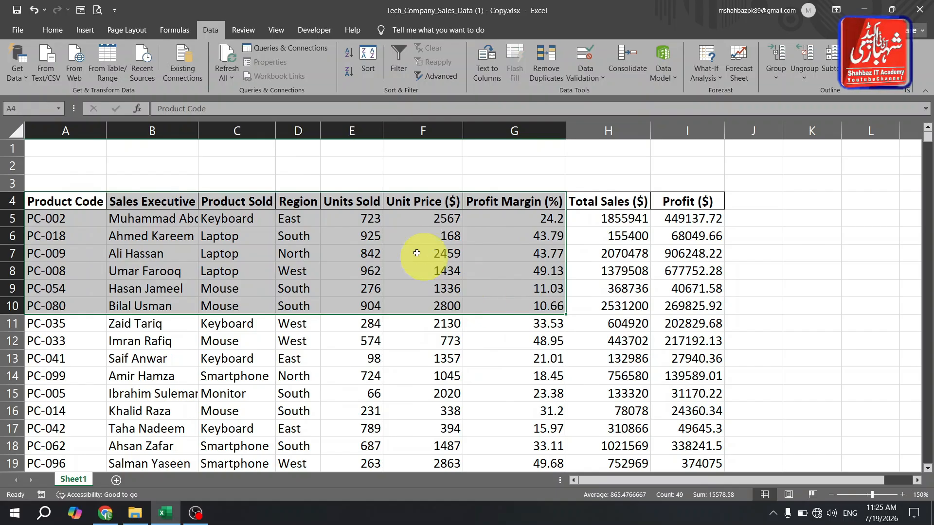
key("Left")
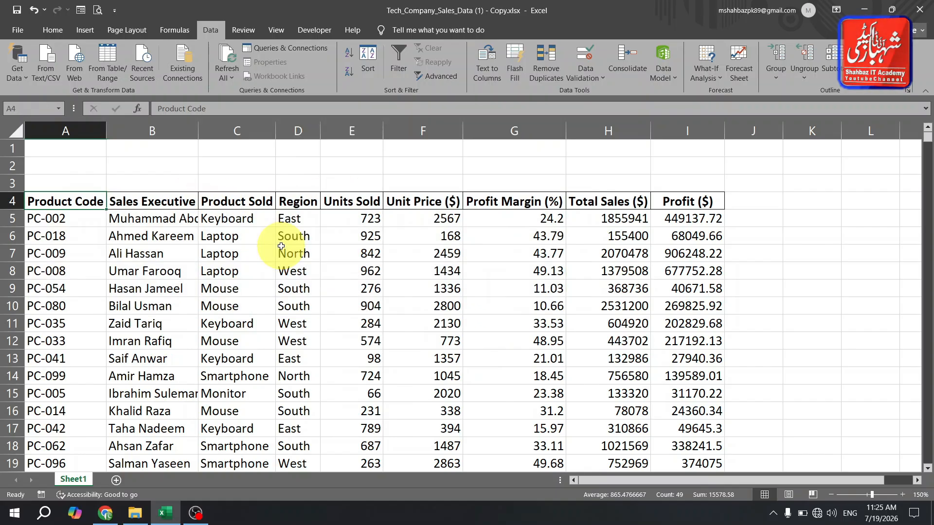
key("Up")
key("Down")
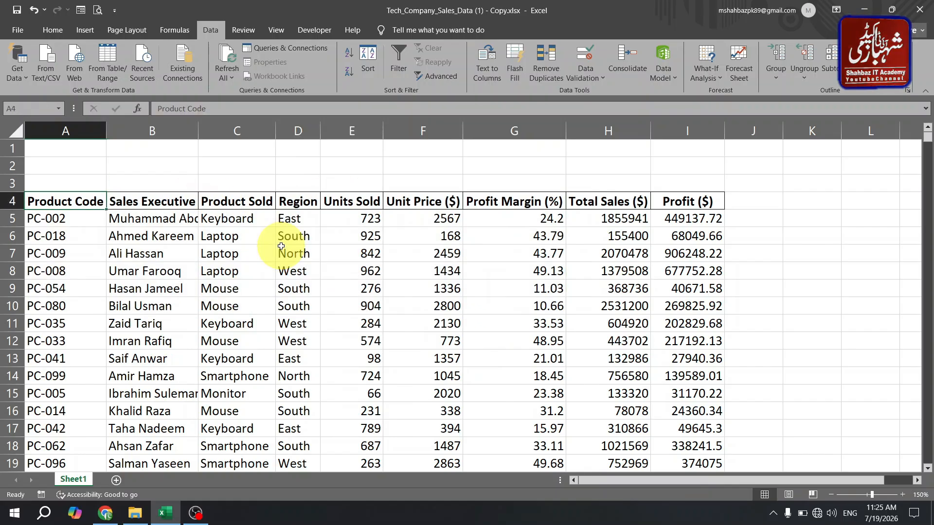
key("Up")
key("Up")
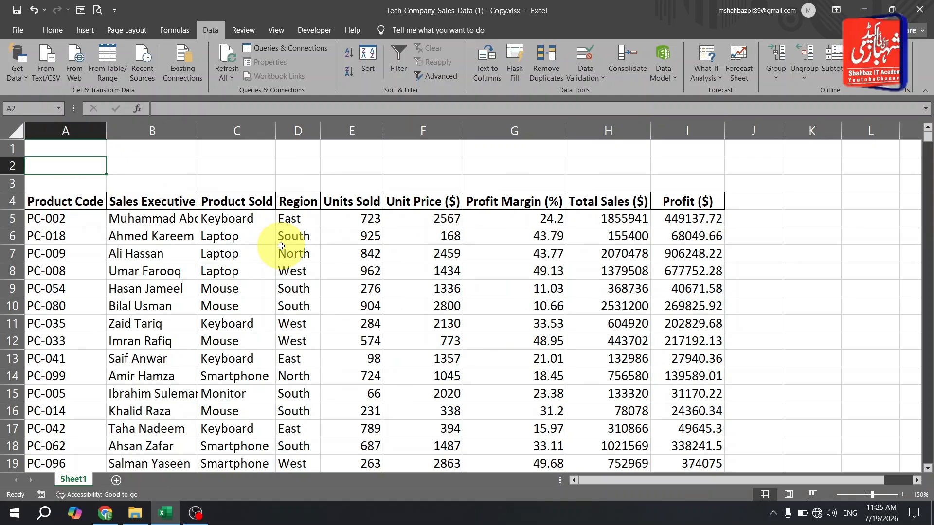
- Convert the sales data range A4:I1004 into a table, using its first row as headers
key("Down")
key("Down")
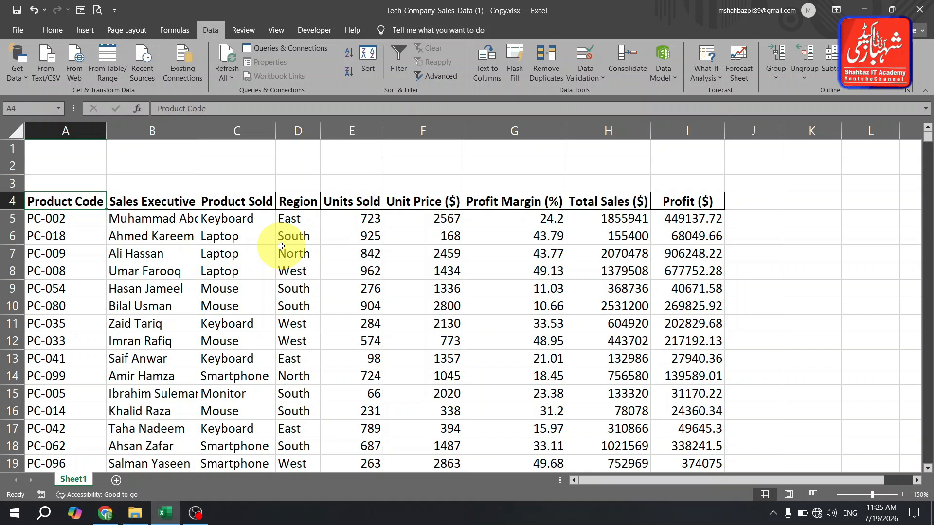
key("ctrl+shift+Right")
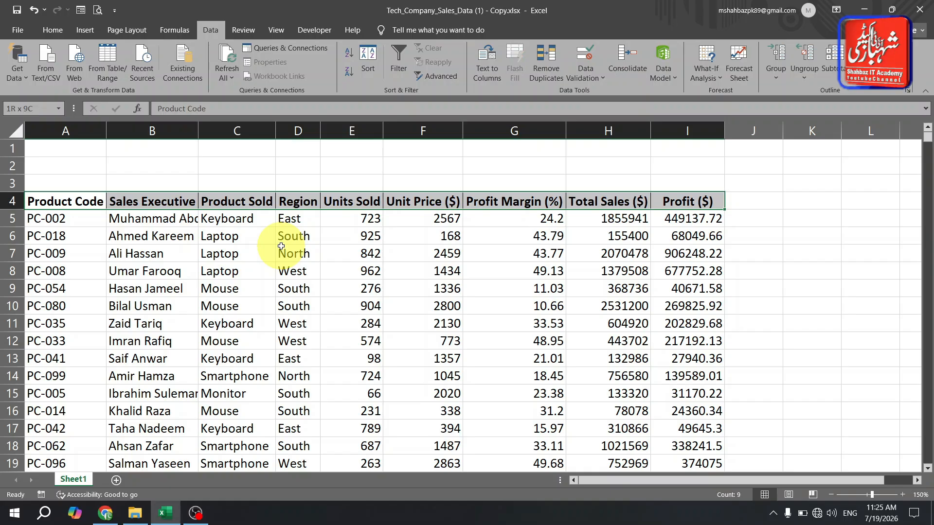
key("ctrl+shift+Down")
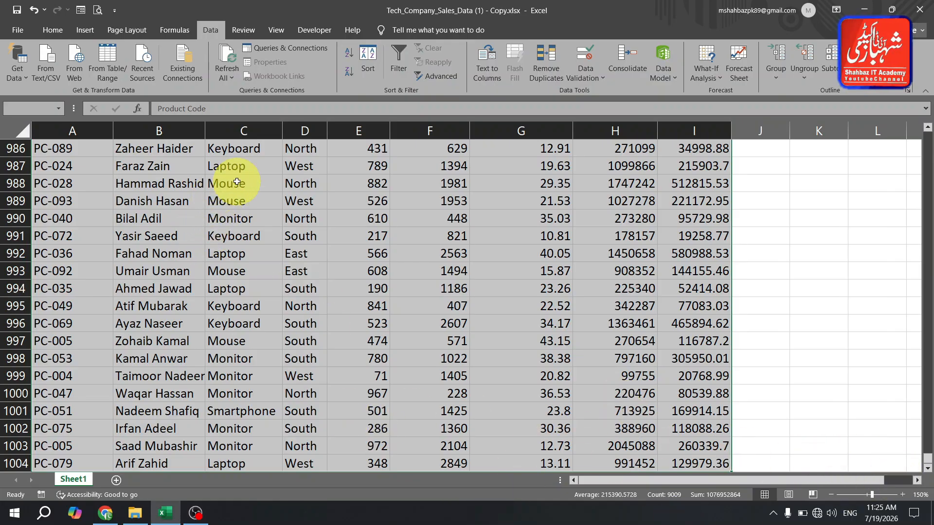
left_click(85, 35)
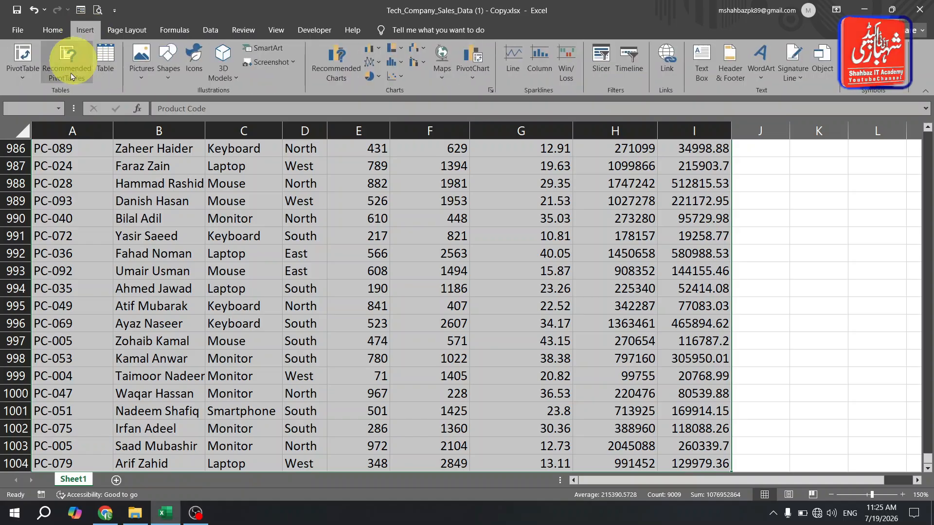
left_click(109, 82)
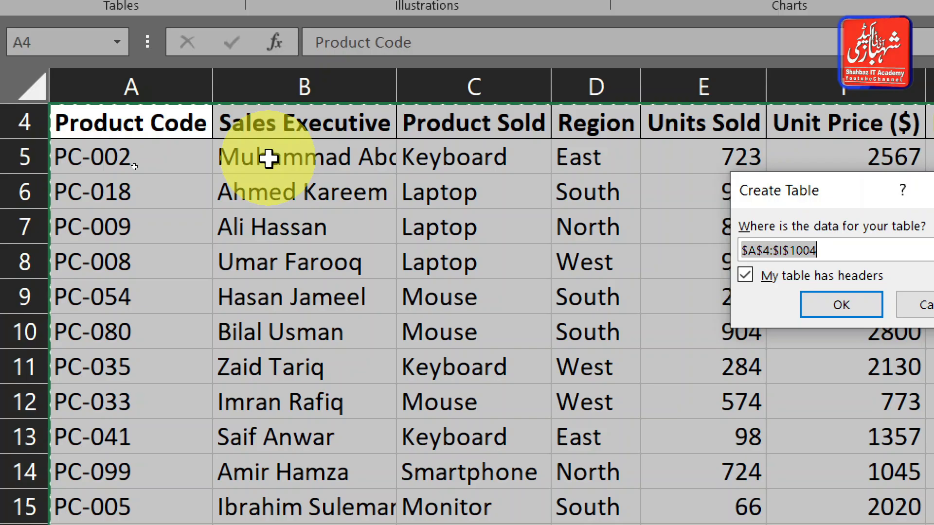
left_click(768, 277)
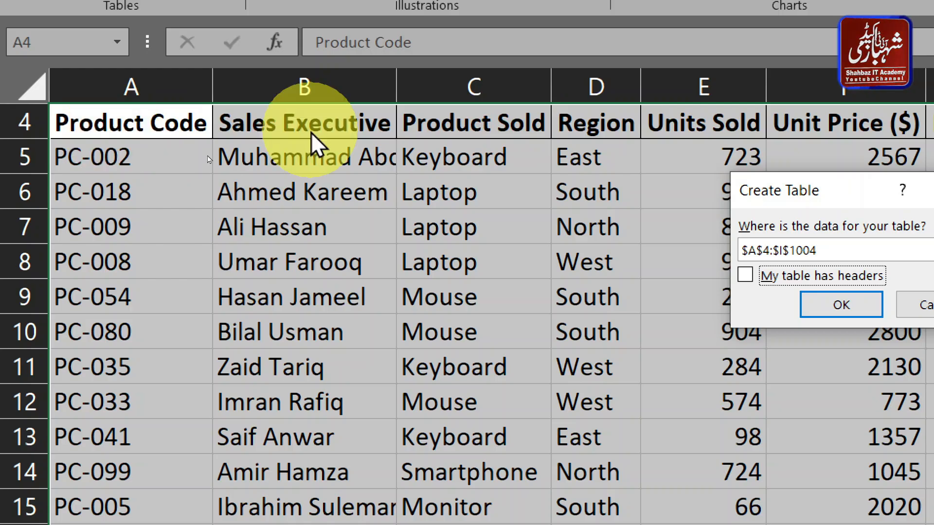
left_click(745, 275)
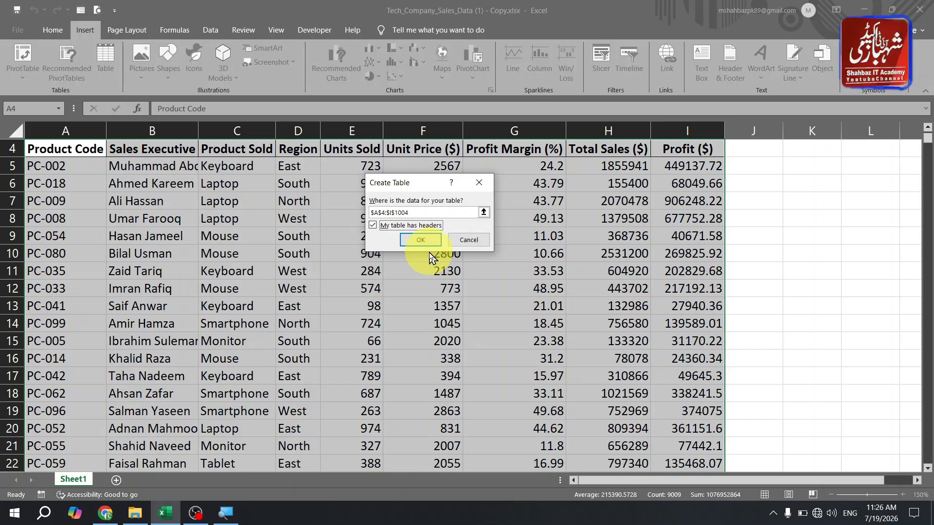
left_click(421, 242)
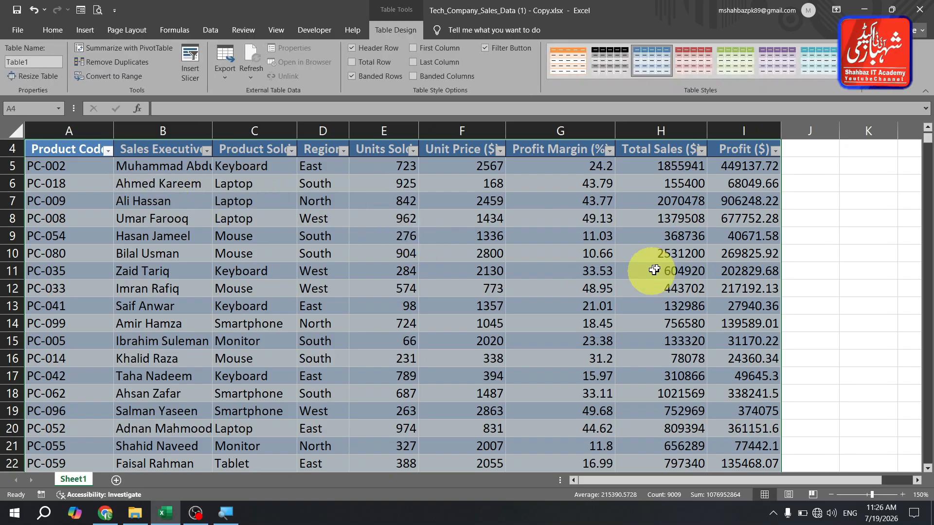
- Look at the filter choices offered by the Sales Executive and Product Sold columns
key("ctrl+Home")
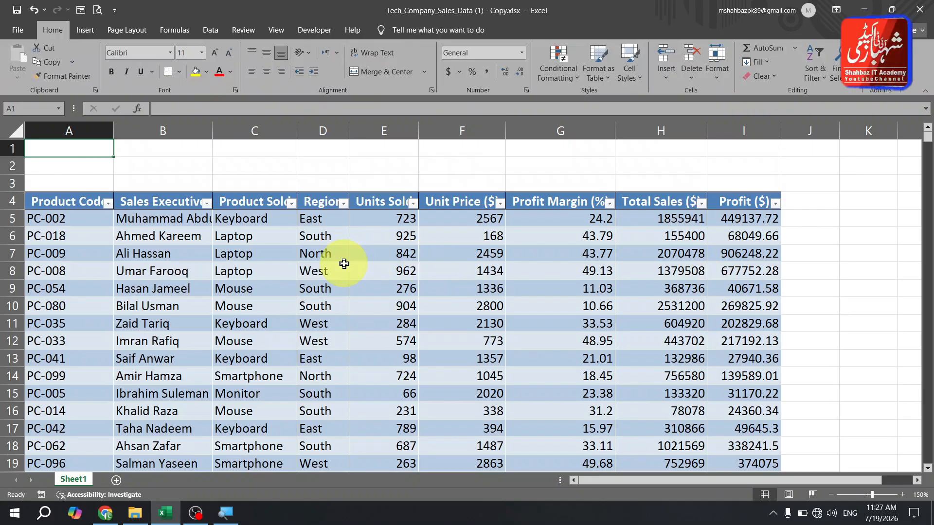
left_click(207, 202)
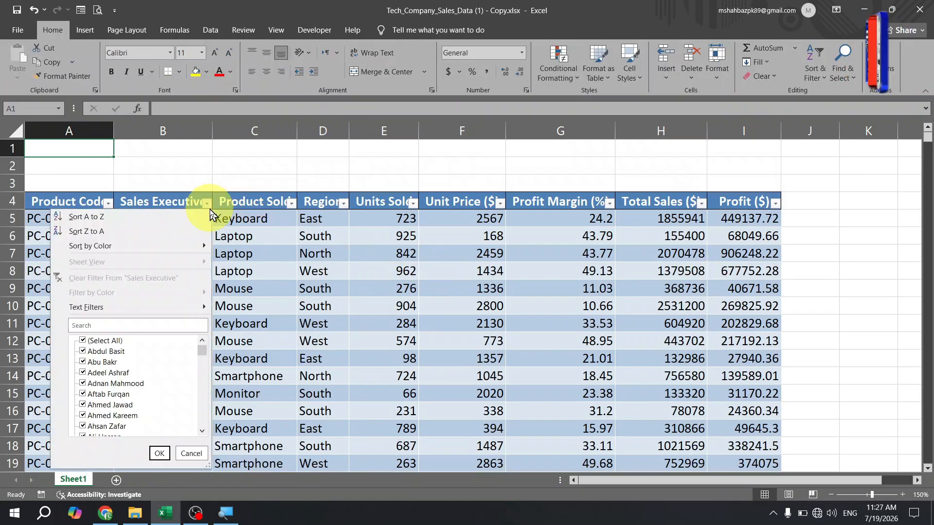
left_click(238, 262)
left_click(290, 203)
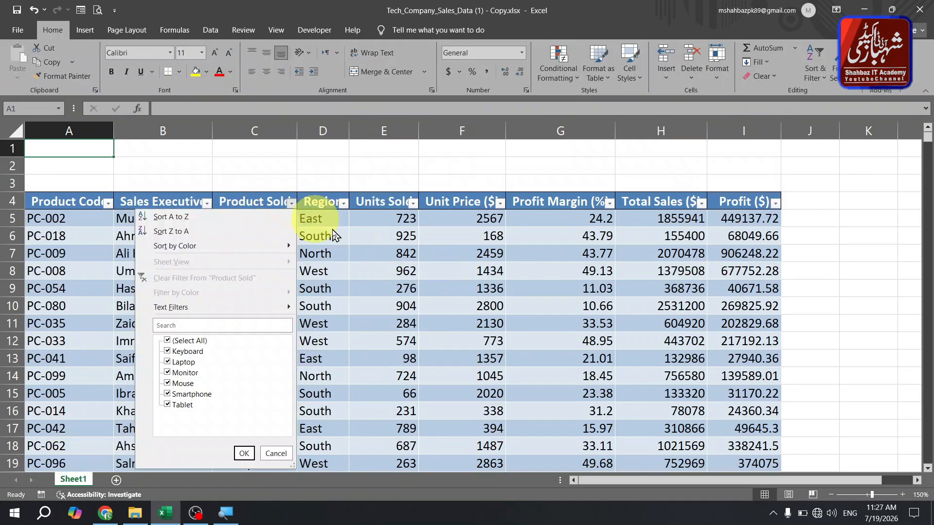
left_click(403, 250)
- Try selecting the block C8:G16 and the table's whole data body, and end on a single Profit Margin cell
left_click_drag(238, 271, 518, 400)
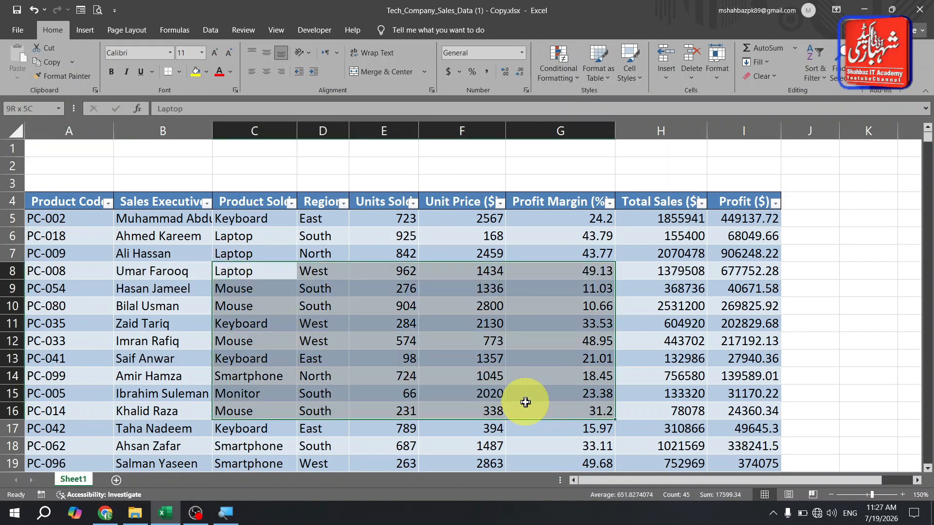
left_click(379, 290)
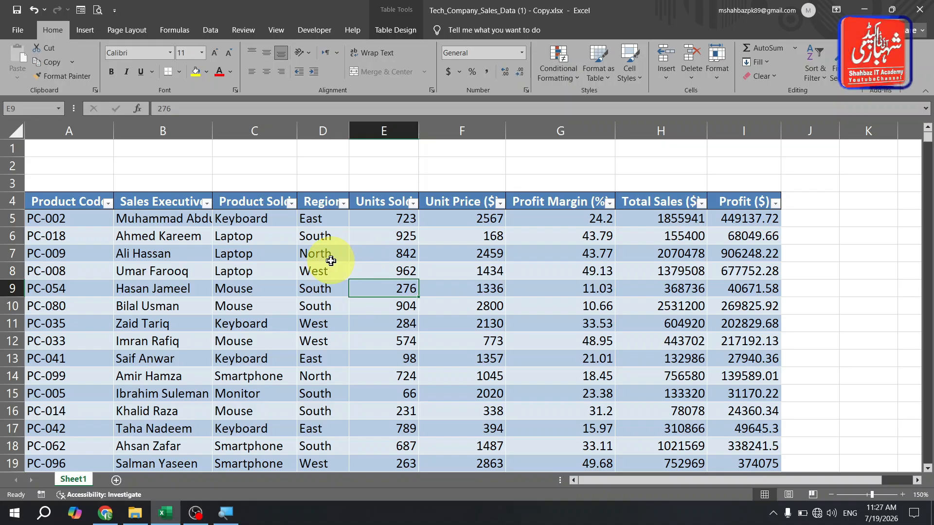
key("ctrl+a")
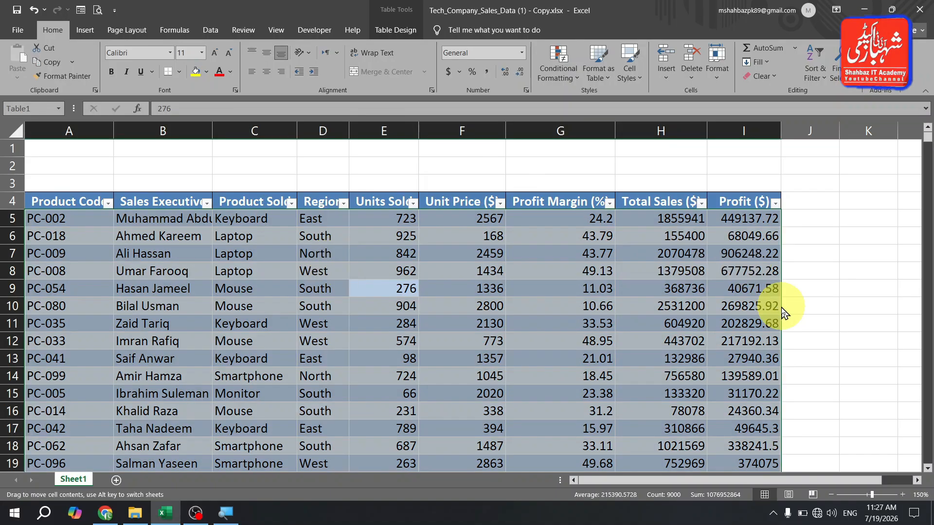
left_click(832, 310)
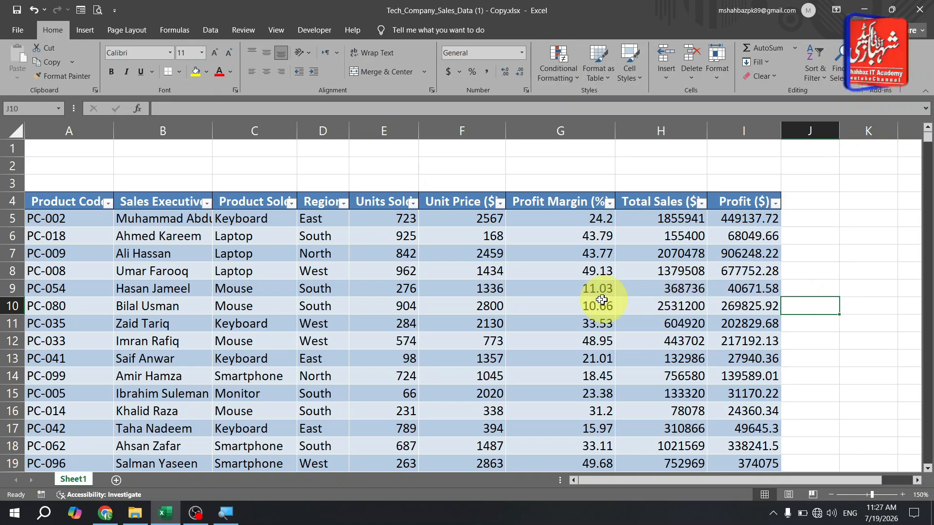
left_click(515, 301)
left_click(540, 286)
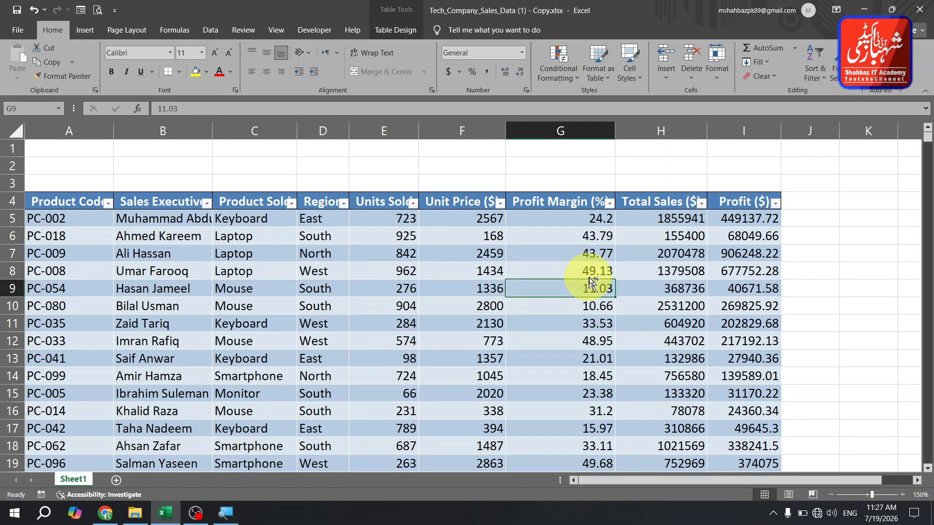
- Select all data rows of the table, examine the records down to about row 209 and return to cell A1
key("ctrl+a")
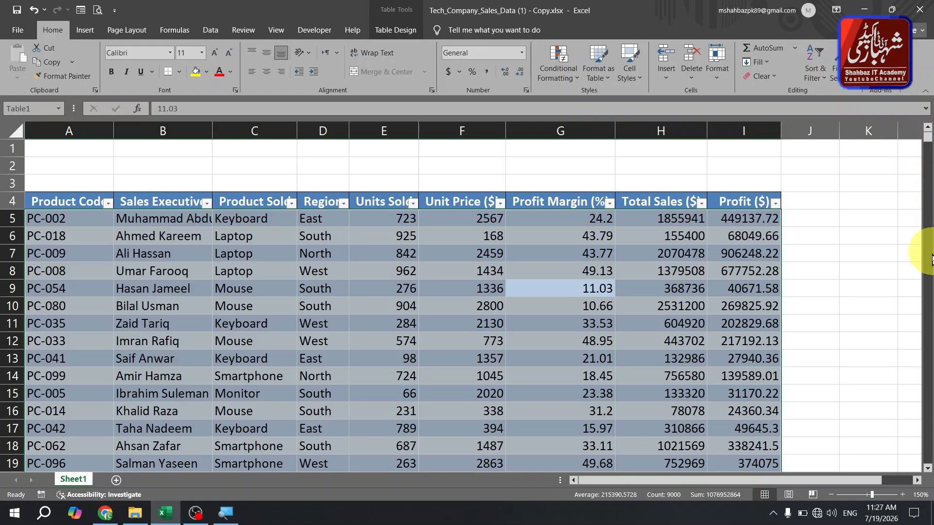
left_click(928, 176)
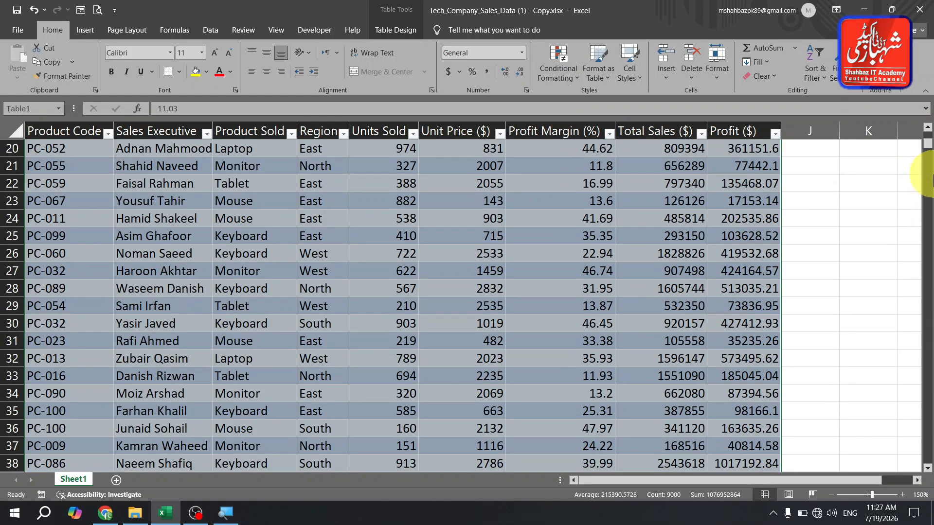
left_click(930, 220)
left_click(930, 221)
left_click(930, 222)
left_click(929, 236)
left_click(930, 238)
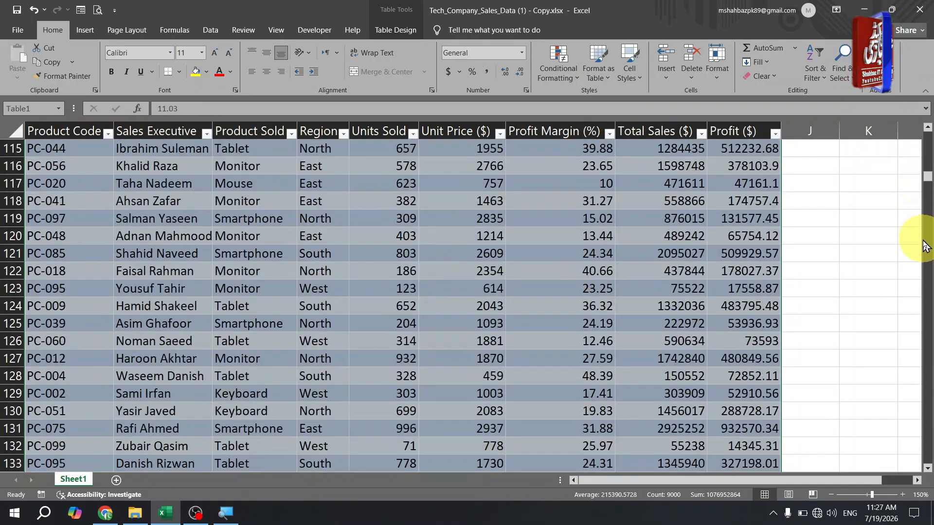
double_click(929, 241)
double_click(927, 241)
left_click(920, 241)
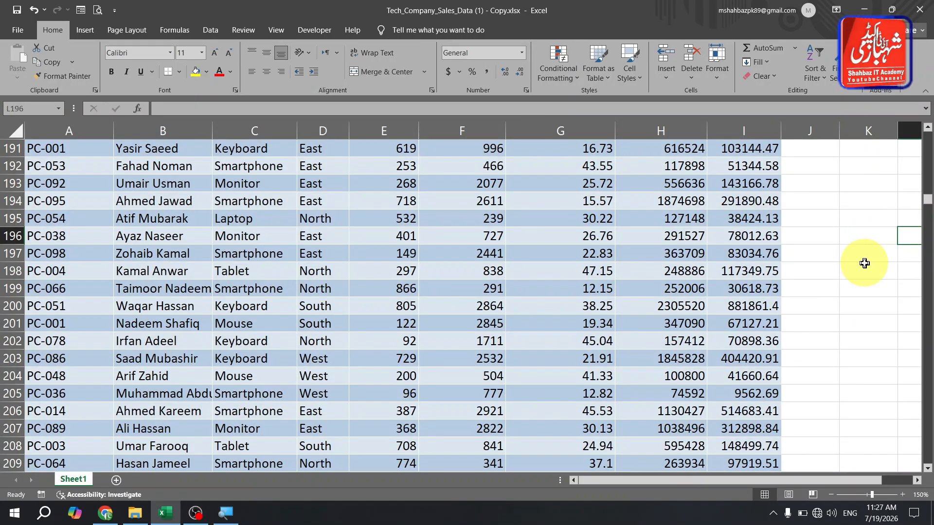
key("ctrl+Home")
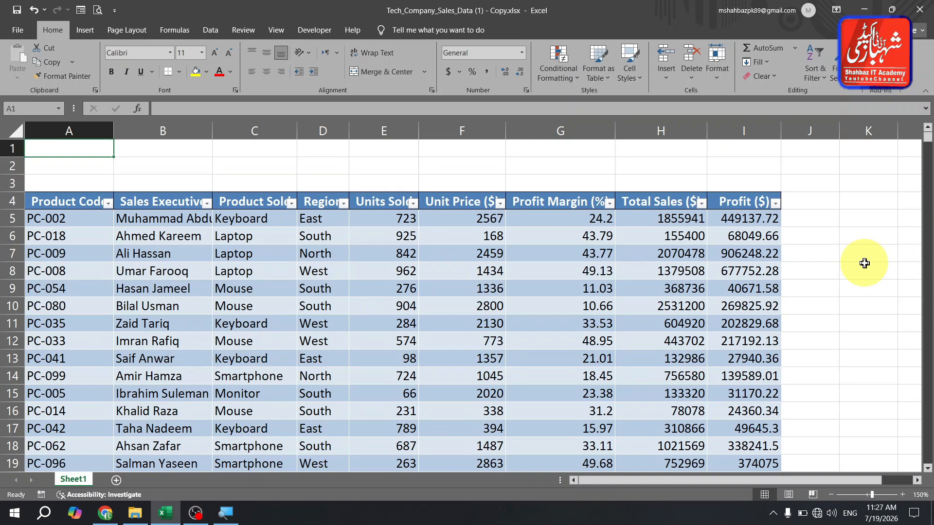
- Compare selecting the table data, empty cell D2 and table cell D5, and show the table design options
left_click(649, 306)
key("ctrl+a")
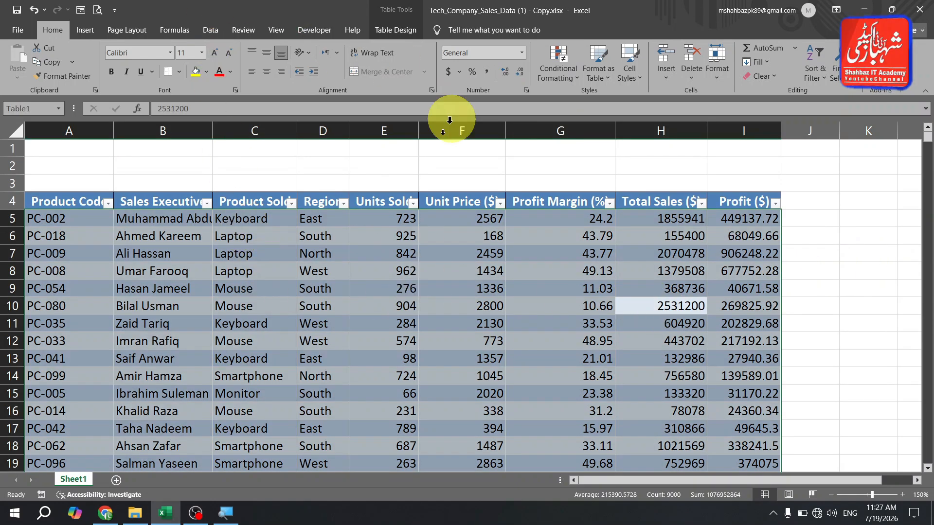
left_click(307, 164)
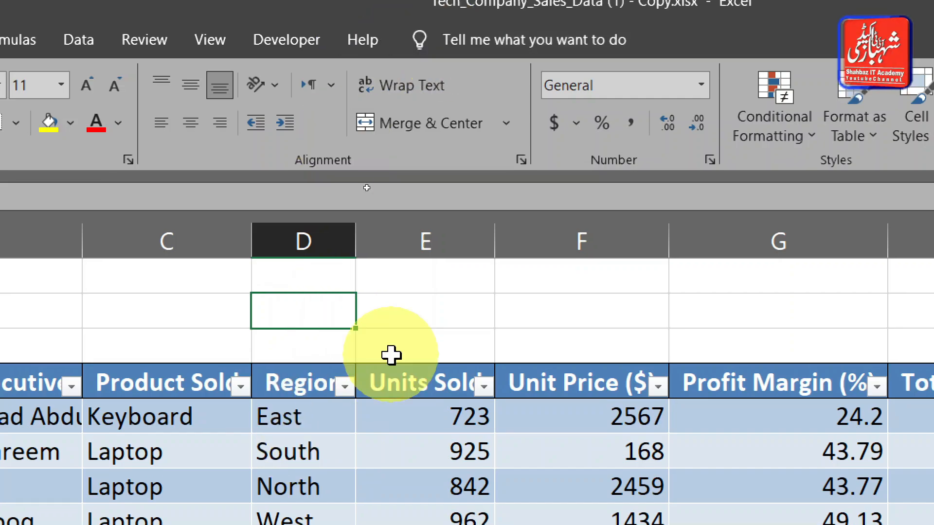
left_click(287, 426)
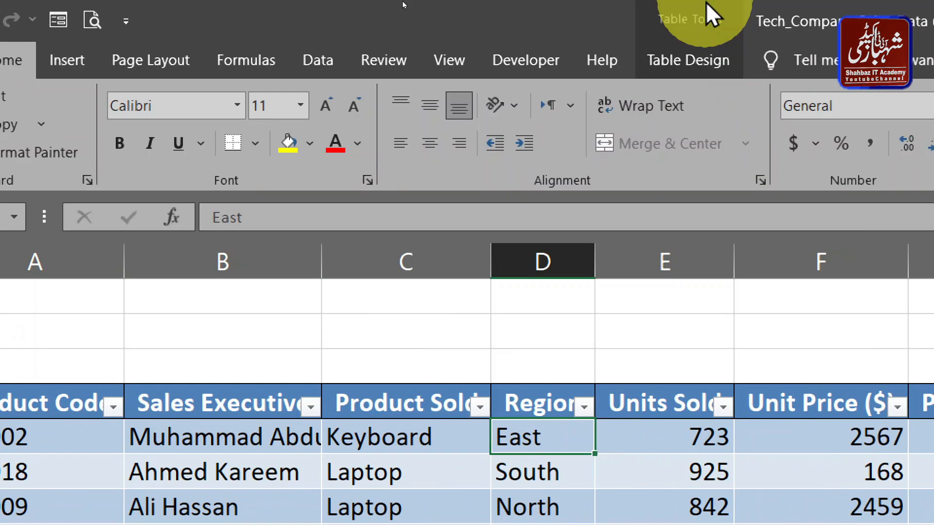
left_click(678, 60)
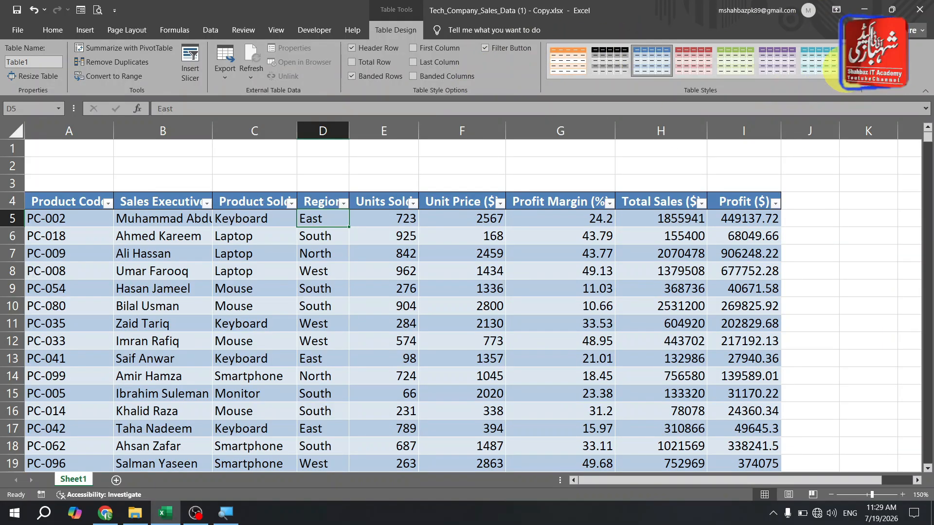
- Apply the first, plain unformatted style of the Light group to the sales table
left_click(848, 76)
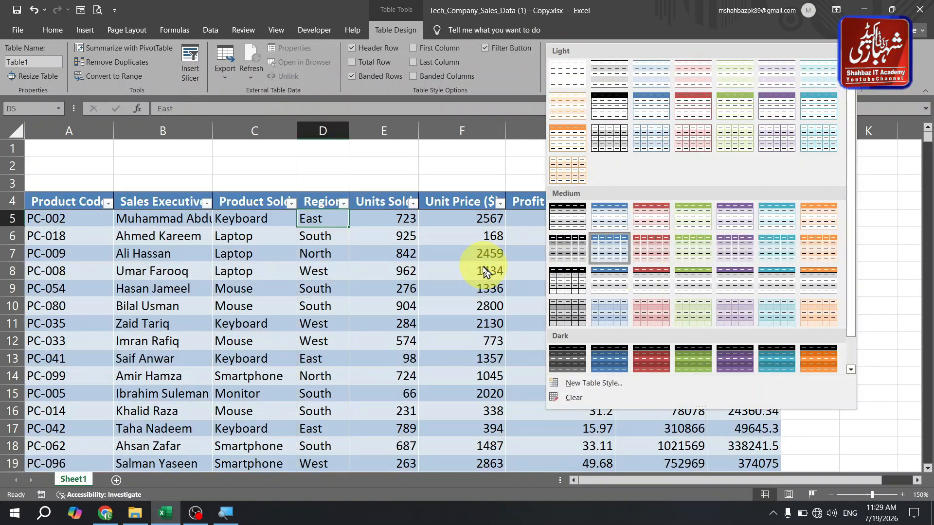
left_click(397, 261)
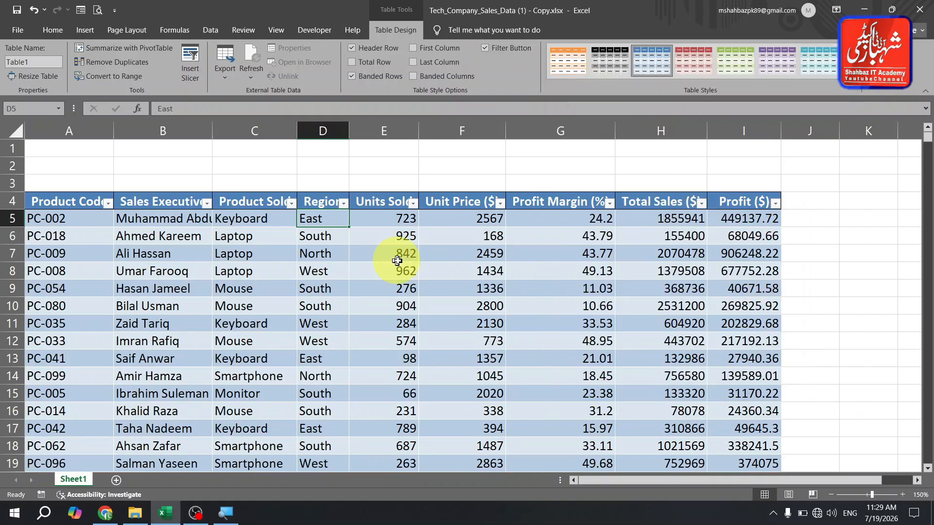
left_click(492, 266)
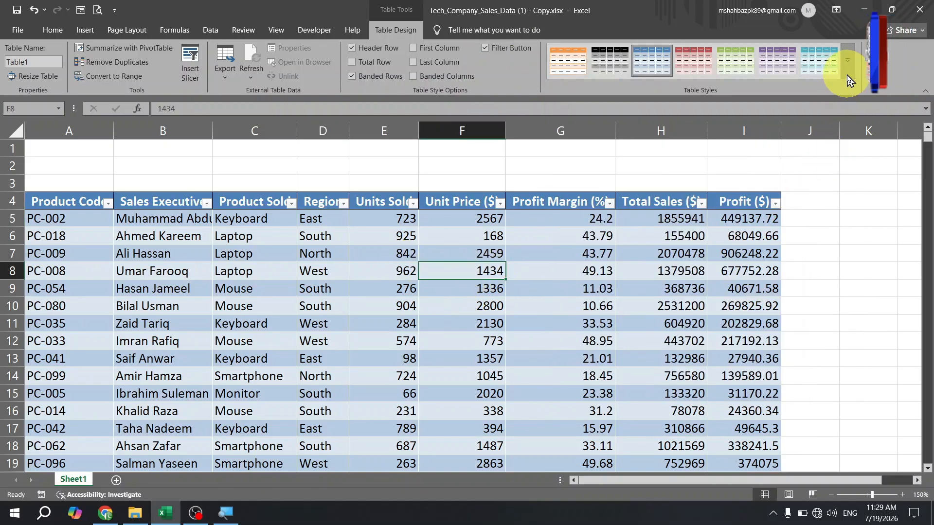
left_click(848, 78)
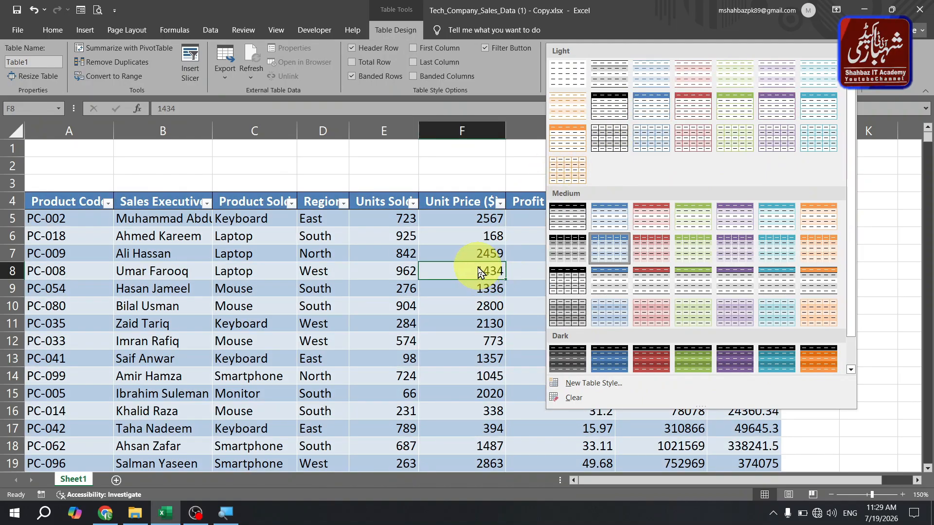
left_click(568, 80)
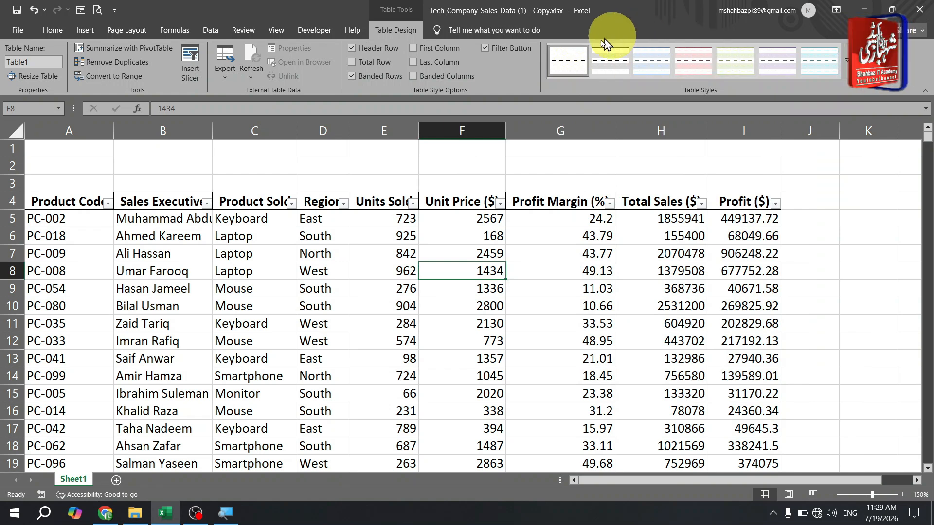
- Walk cell by cell through table rows 7 to 9, passing from the Profit column to the next row's Product Code
left_click(470, 253)
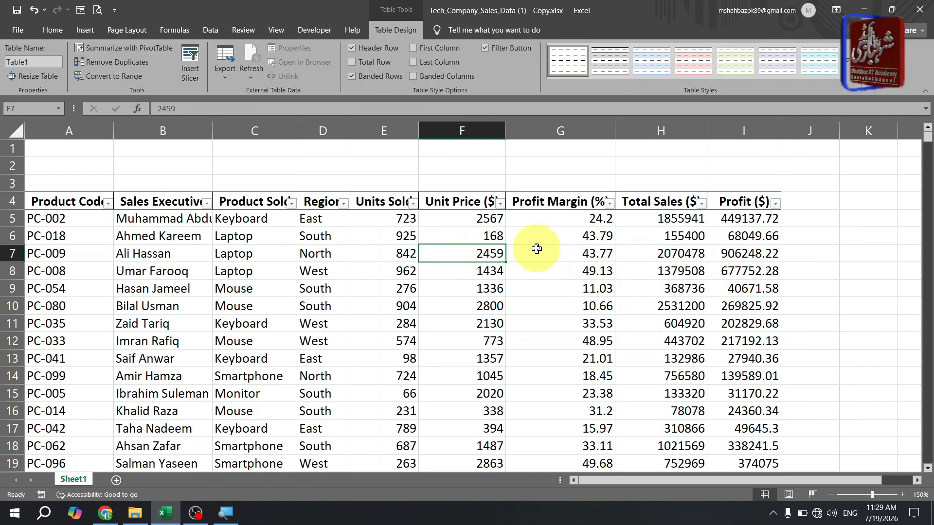
key("Right")
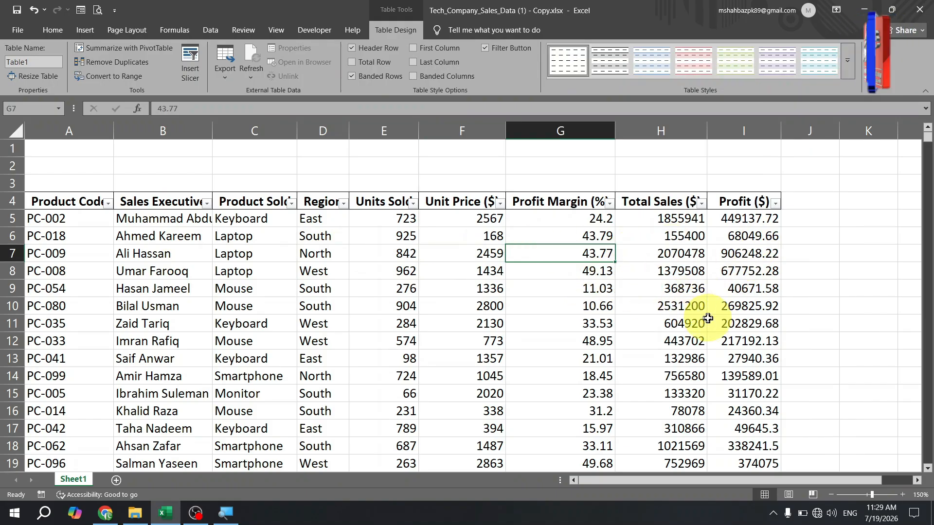
key("Right")
key("Right")
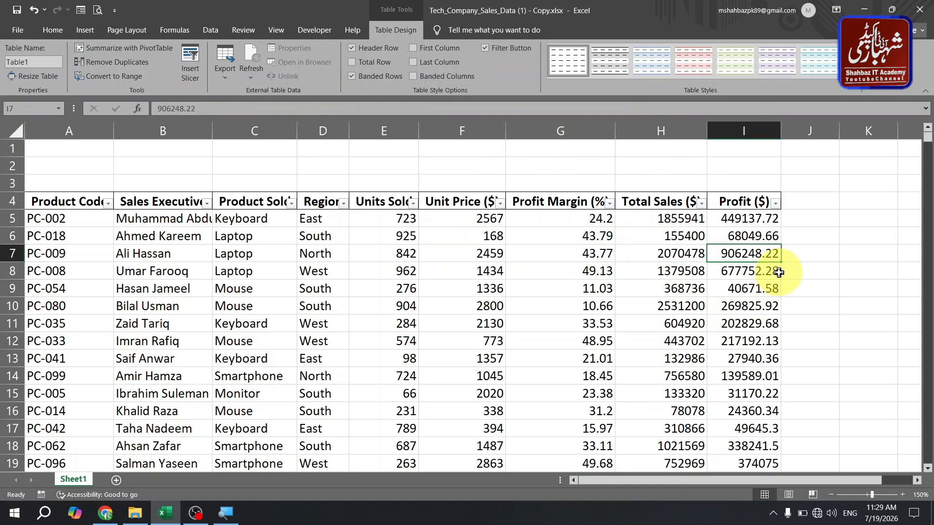
key("Tab")
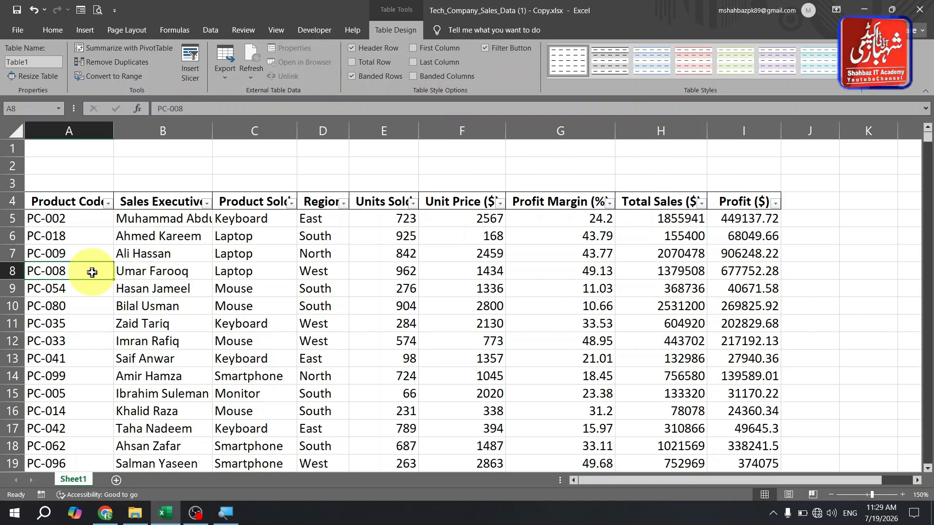
key("Right")
key("Right")
key("Right")
key("Right")
key("Right")
key("Right")
key("Right")
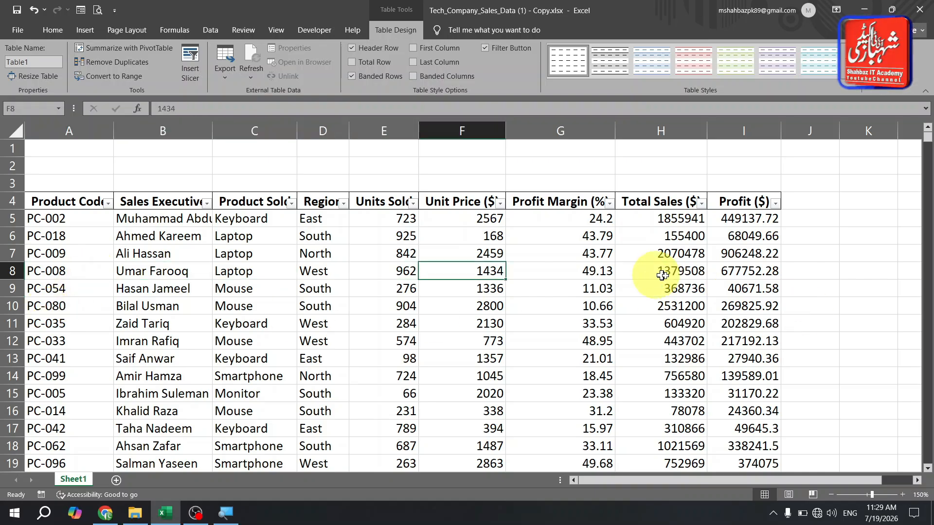
key("Right")
key("Tab")
key("Right")
key("Right")
key("Right")
key("Right")
key("Right")
key("Right")
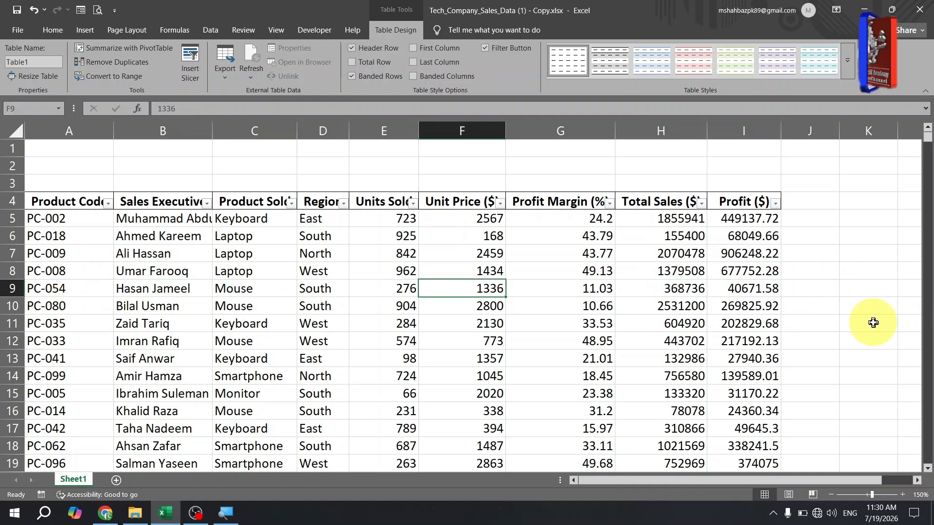
- Select empty cell J8 beside the table, and walk cell by cell from H7 to the Sales Executive cell in row 12
left_click(819, 261)
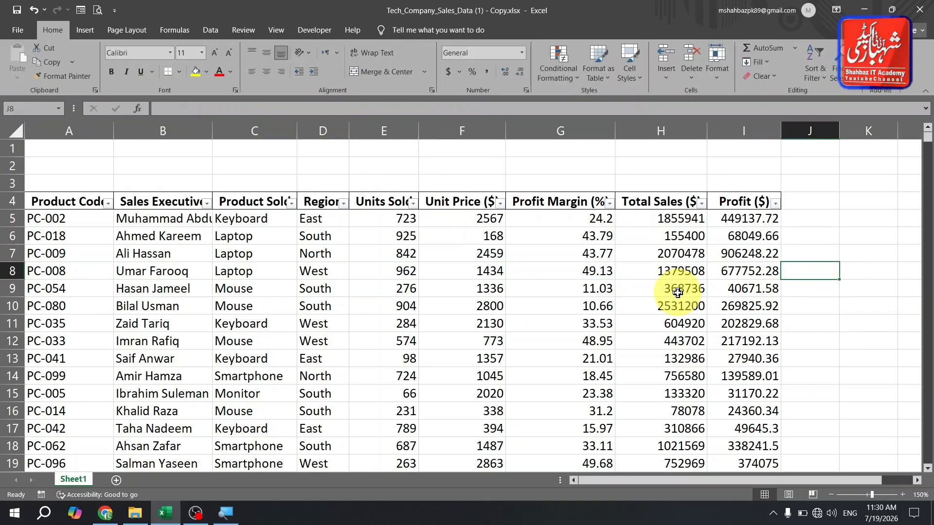
left_click(655, 255)
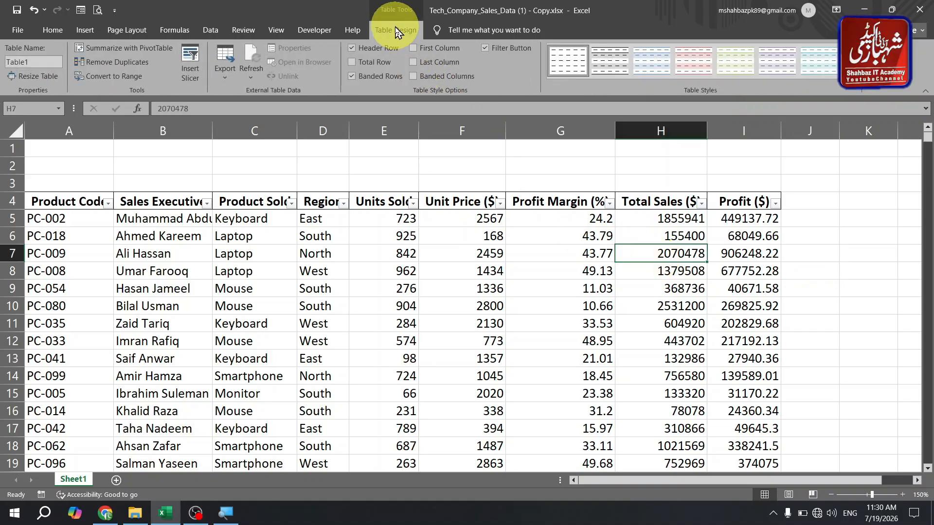
key("Tab")
key("Tab")
key("Tab")
key("Tab")
key("Tab")
key("Tab")
key("Tab")
key("Tab")
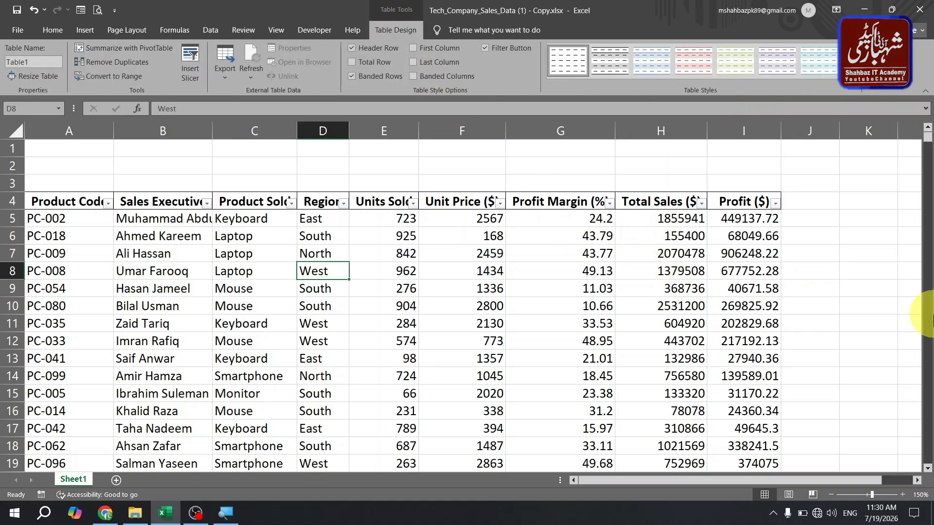
key("Tab")
key("Tab")
key("Tab")
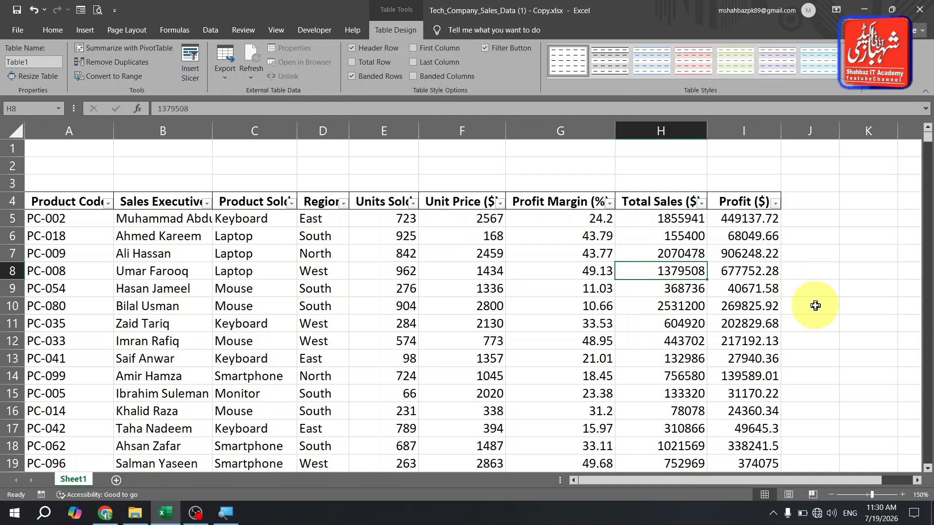
key("Tab")
key("Tab")
key("Tab")
key("Tab")
key("Tab")
key("Tab")
key("Tab")
key("Tab")
key("Tab")
key("Tab")
key("Tab")
key("Tab")
key("Tab")
key("Tab")
key("Tab")
key("Tab")
key("Tab")
key("Tab")
key("Tab")
key("Tab")
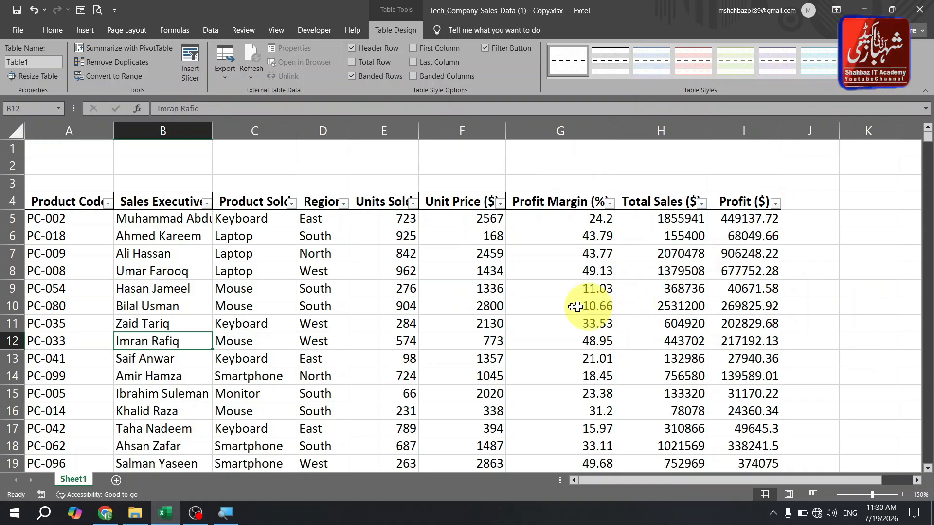
- Apply the light black-and-grey table style to the sales table and turn off its banded rows
left_click(619, 72)
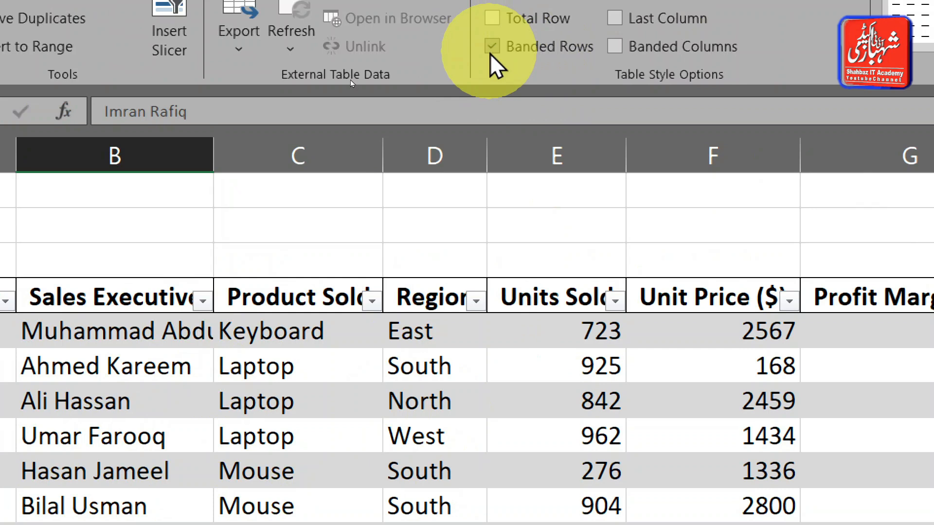
left_click(491, 13)
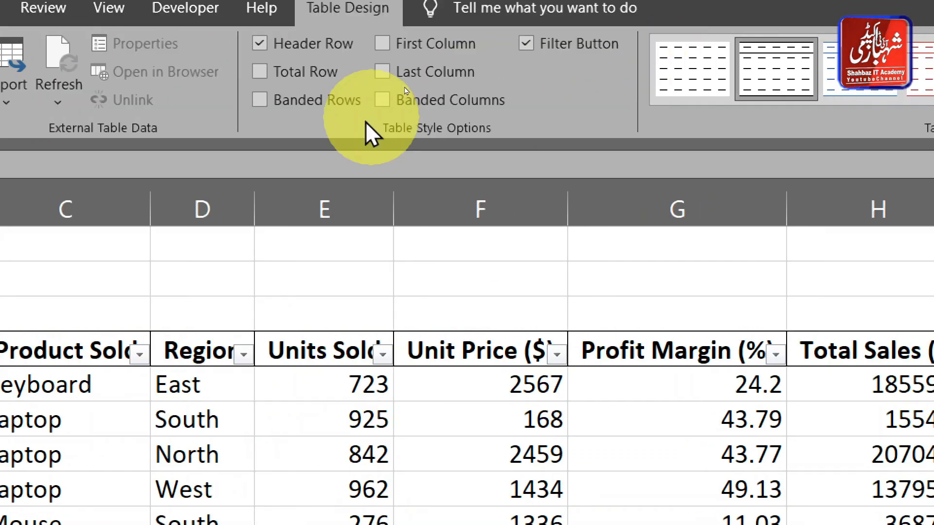
- Try banded columns and banded rows together on the sales table, and turn both options off again
left_click(384, 101)
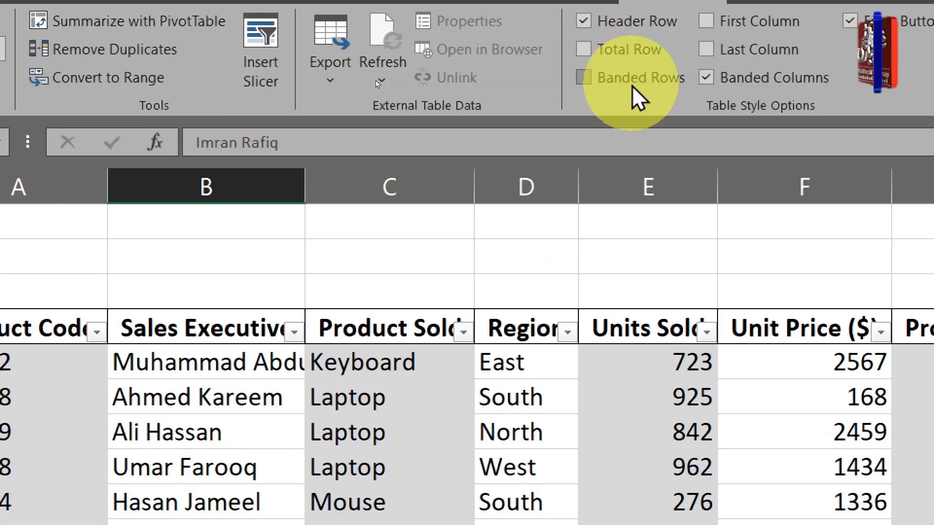
left_click(634, 8)
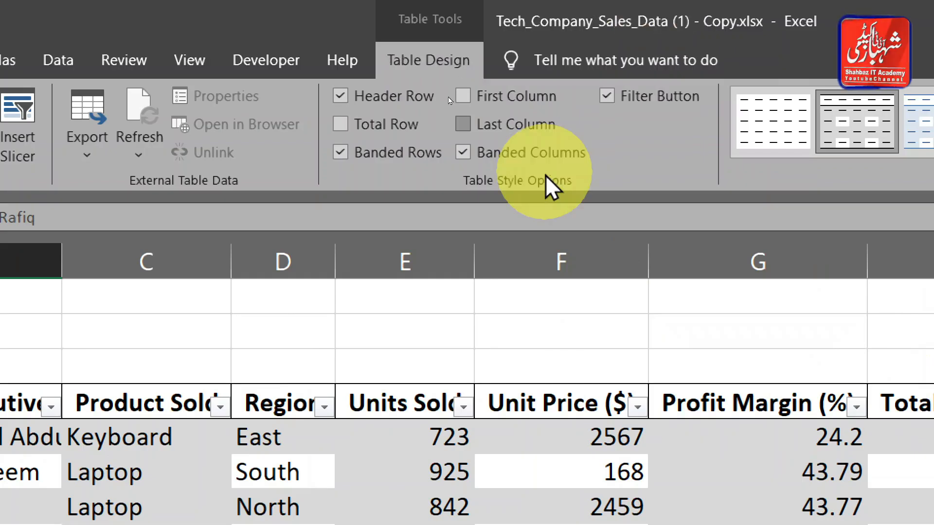
left_click(523, 156)
left_click(402, 160)
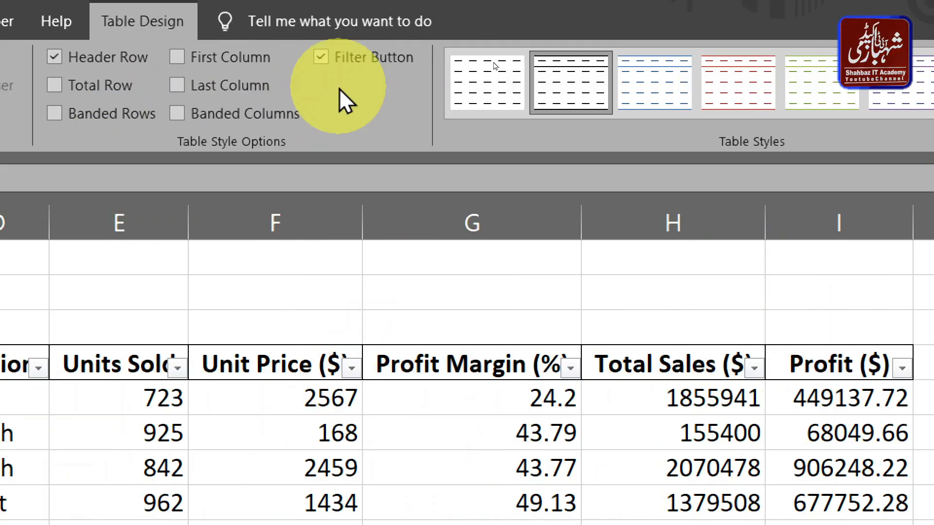
- Toggle the sales table's filter buttons, and hide and restore its header row
left_click(321, 60)
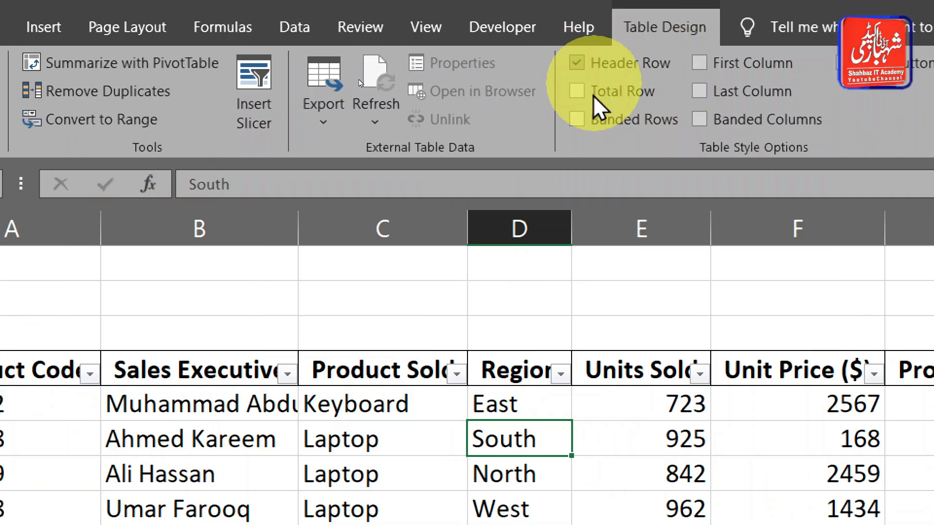
left_click(585, 64)
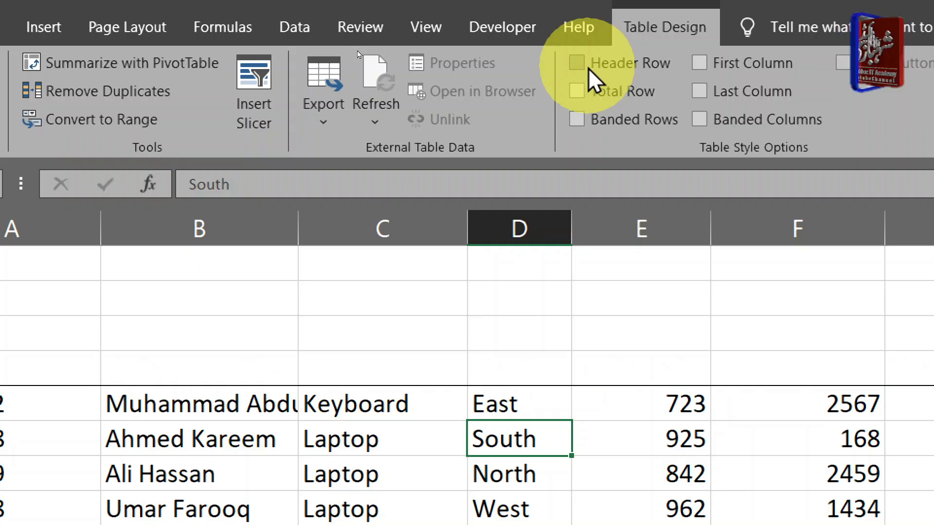
left_click(588, 68)
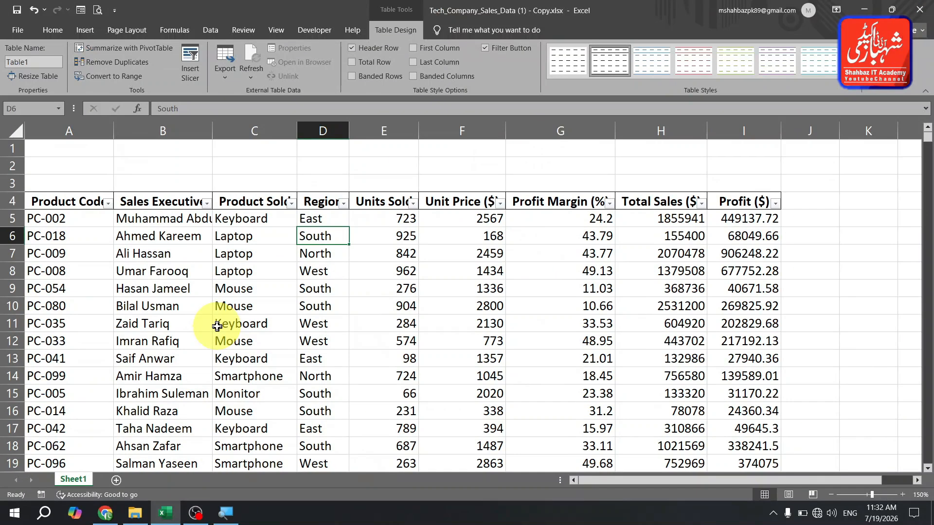
- Go to the end of the sales table and turn on its total row below the last record
key("Home")
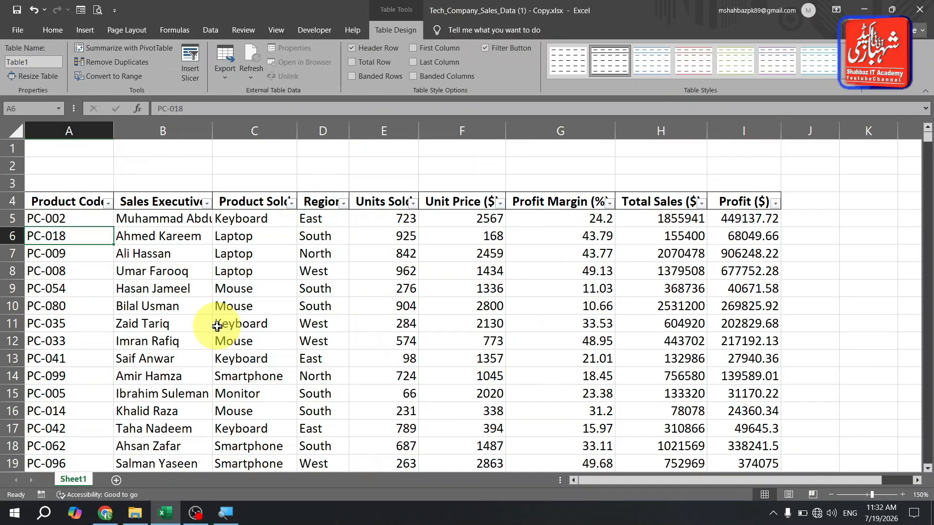
key("ctrl+Down")
key("Down")
key("Down")
key("Down")
key("Down")
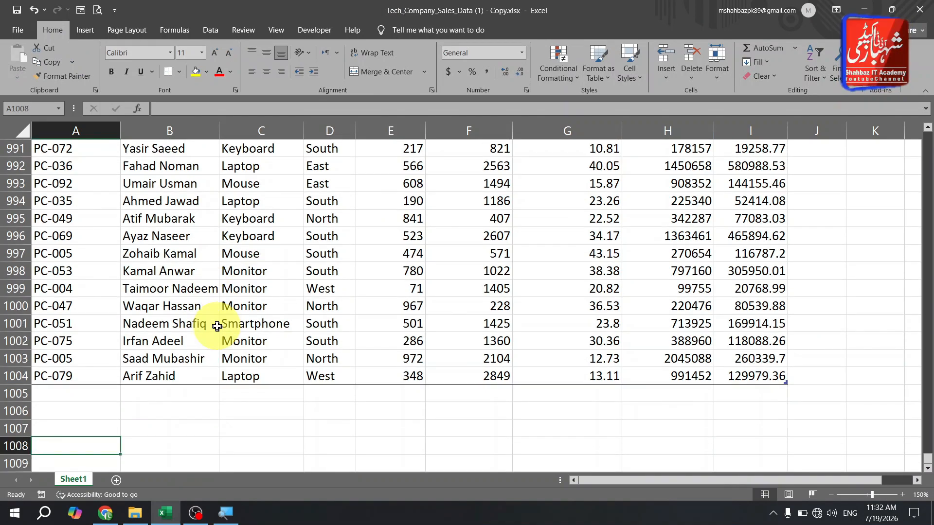
left_click(603, 366)
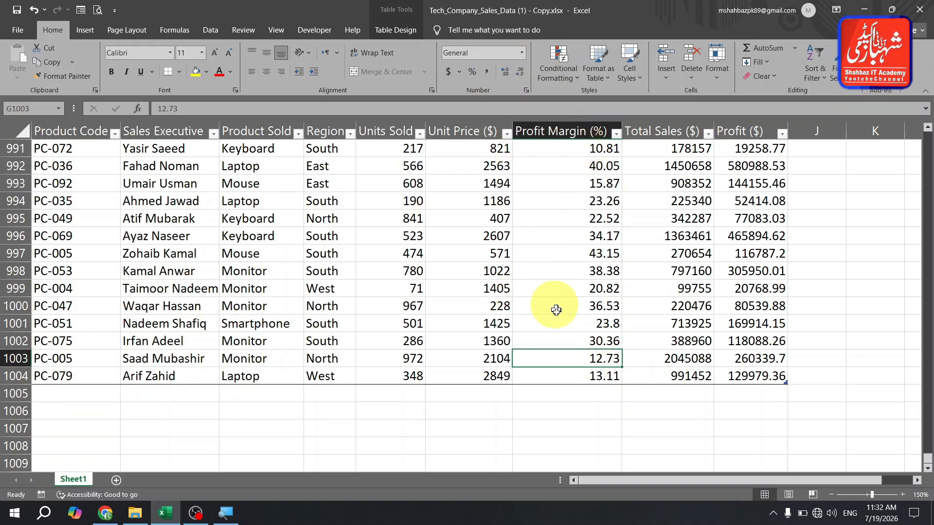
left_click(566, 337)
left_click(395, 30)
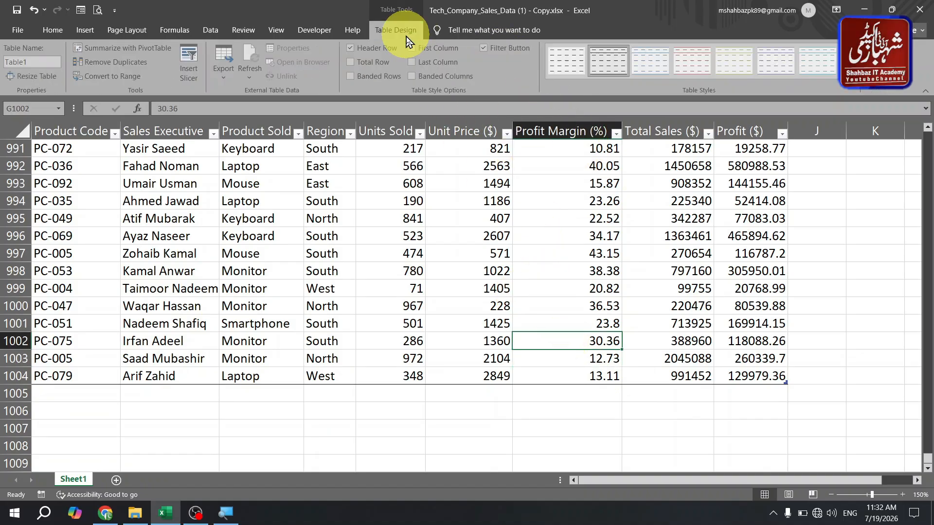
left_click(378, 66)
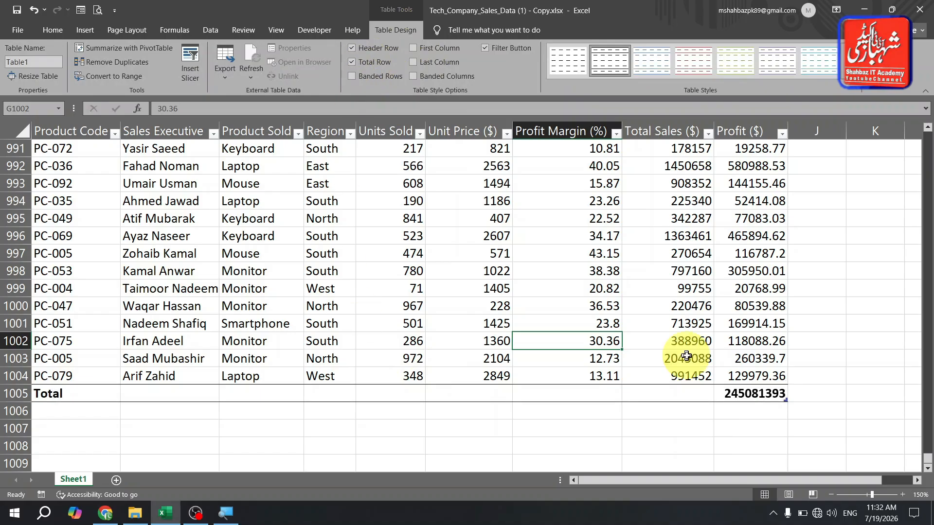
- Select the total row 1005 and try entering the label Total in its Sales Executive cell
left_click(38, 392)
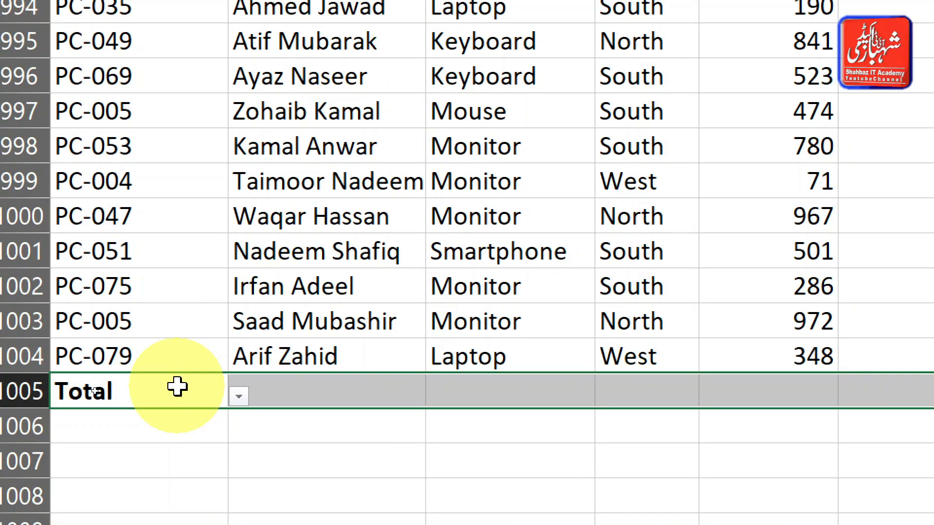
key("Tab")
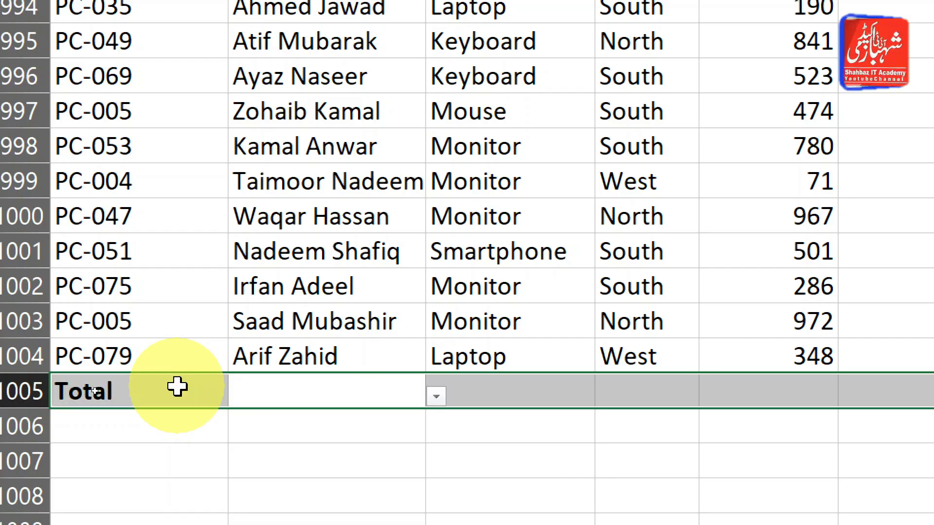
key("Up")
key("Right")
key("Down")
key("Left")
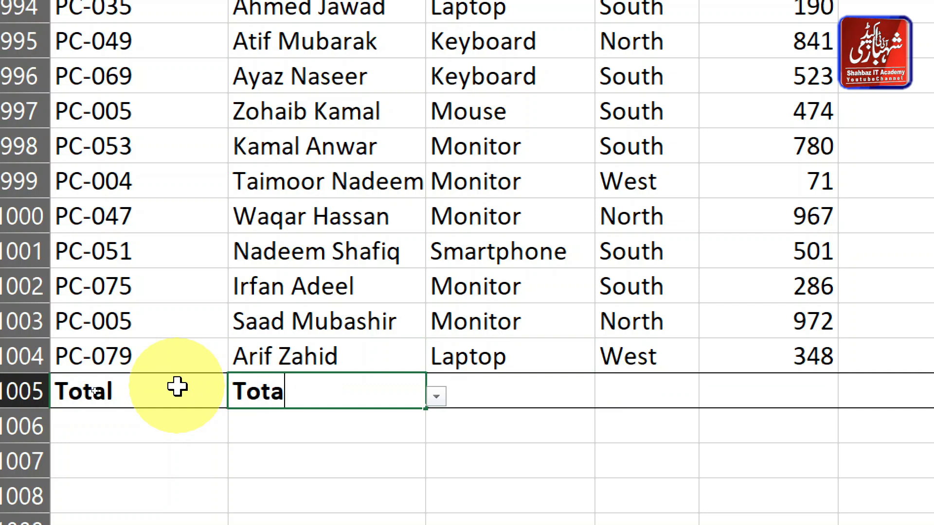
key("Down")
key("Up")
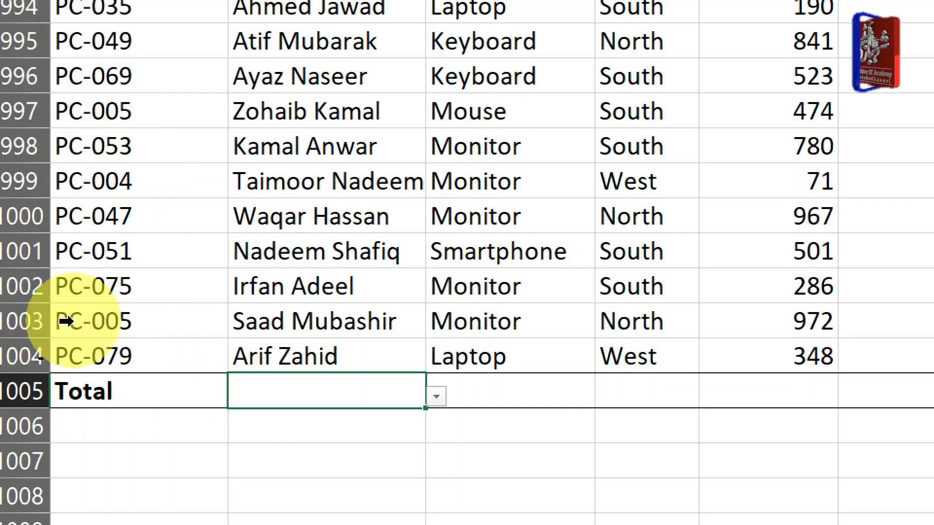
- Replace the Total label in the total row's Product Code cell with the Count function
left_click(159, 398)
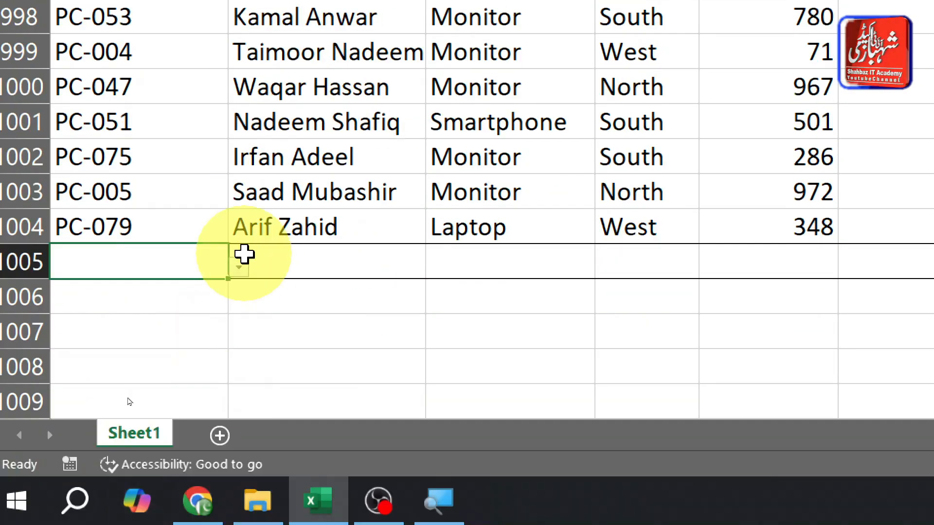
left_click(241, 273)
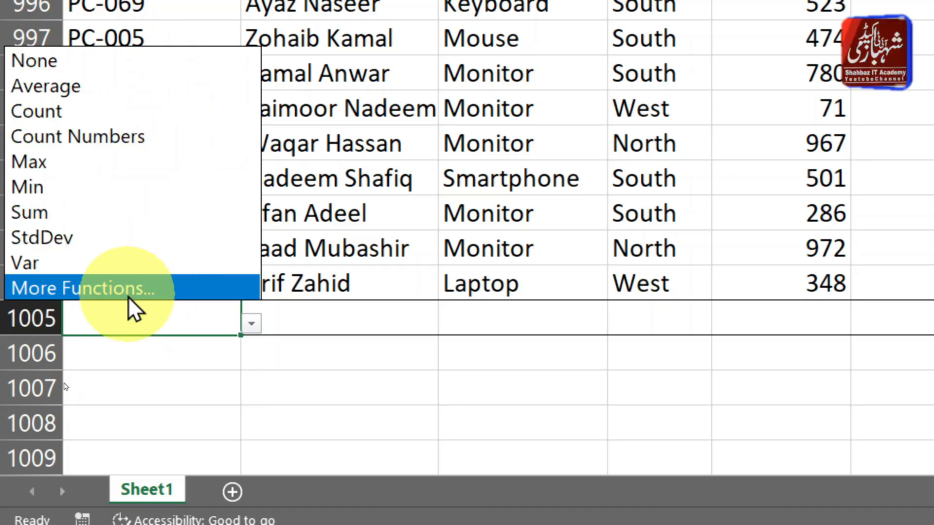
left_click(477, 348)
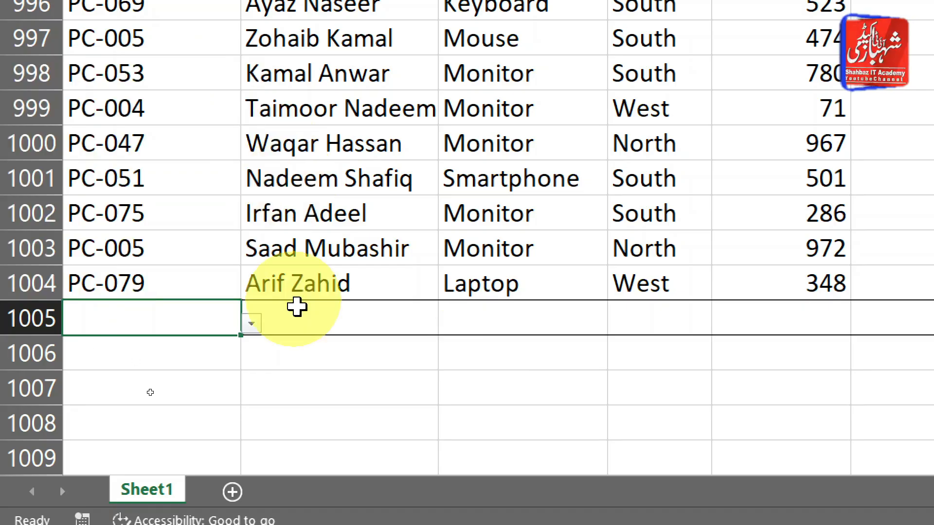
left_click(252, 325)
left_click(176, 108)
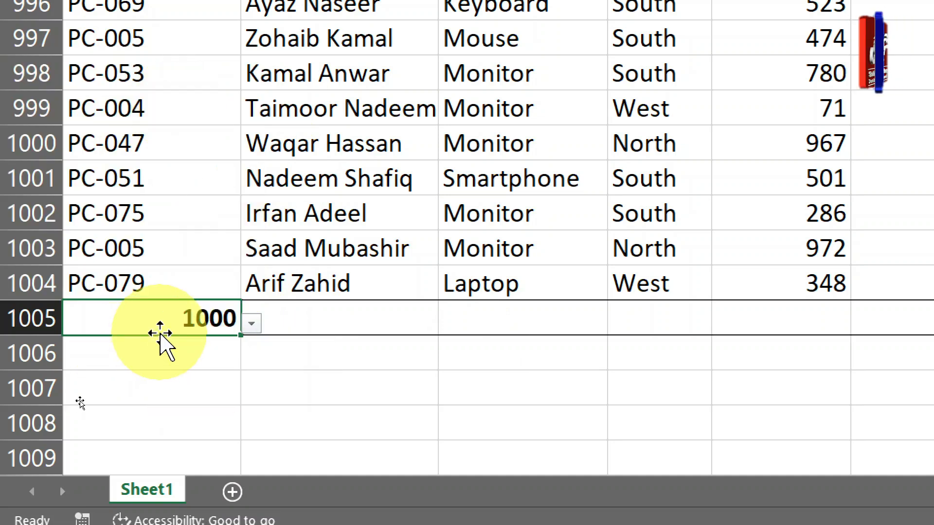
- Walk through the total row from the Sales Executive cell to the empty cell beyond the Profit column
left_click(380, 315)
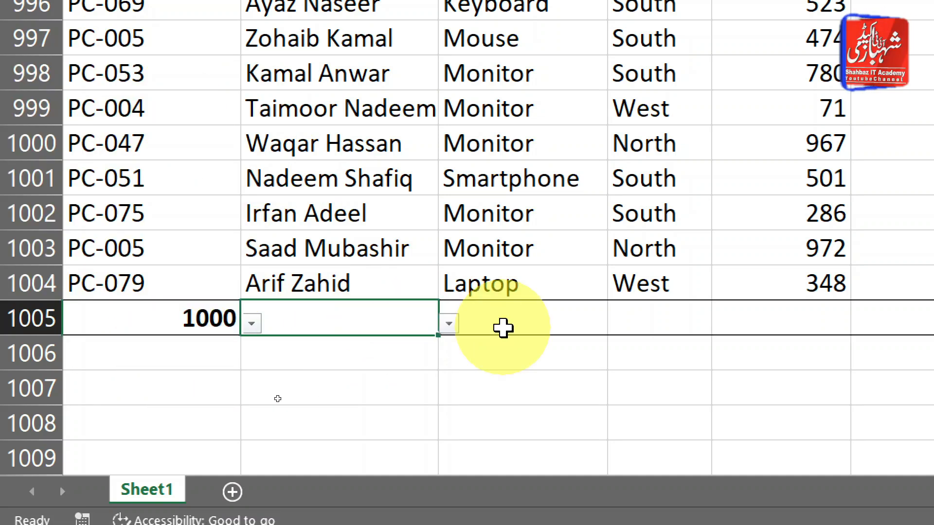
left_click(618, 321)
key("Right")
key("Left")
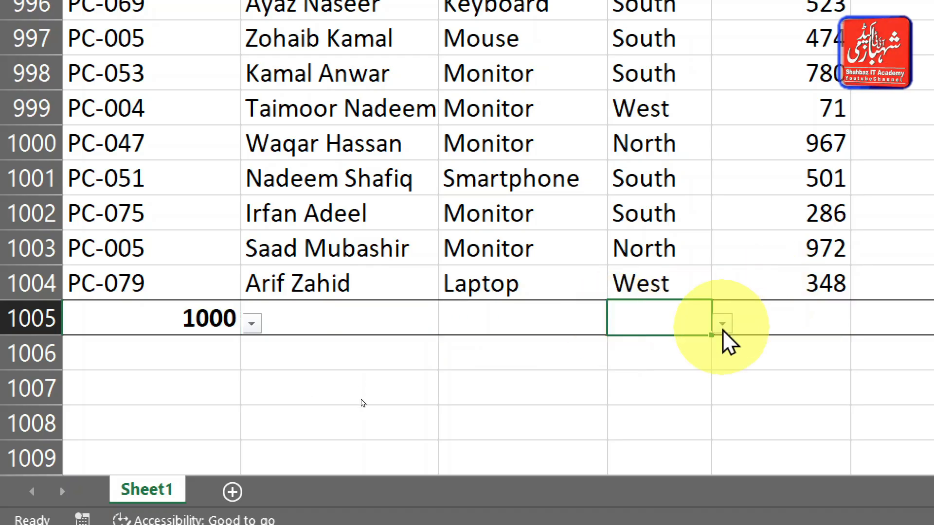
key("Right")
key("Right")
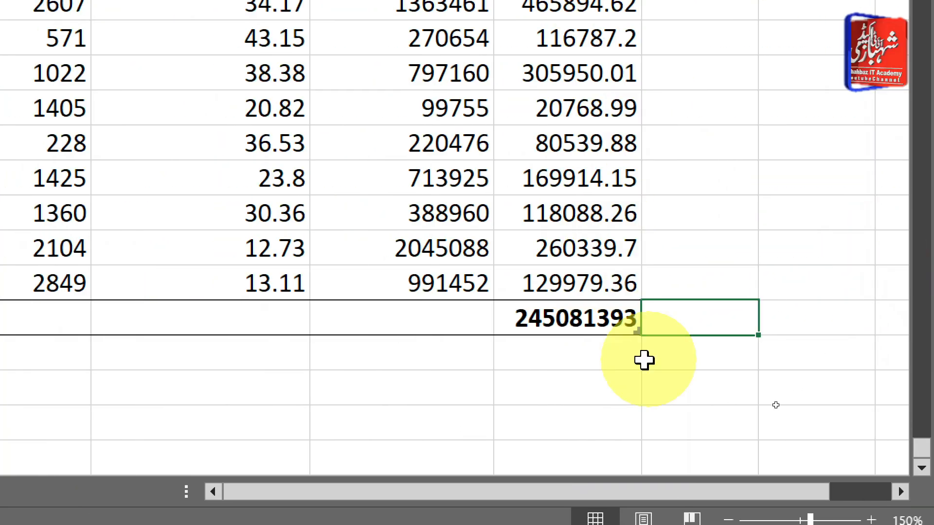
- Try Sum and Min as the total row function of the Profit ($) column
left_click(613, 327)
left_click(653, 323)
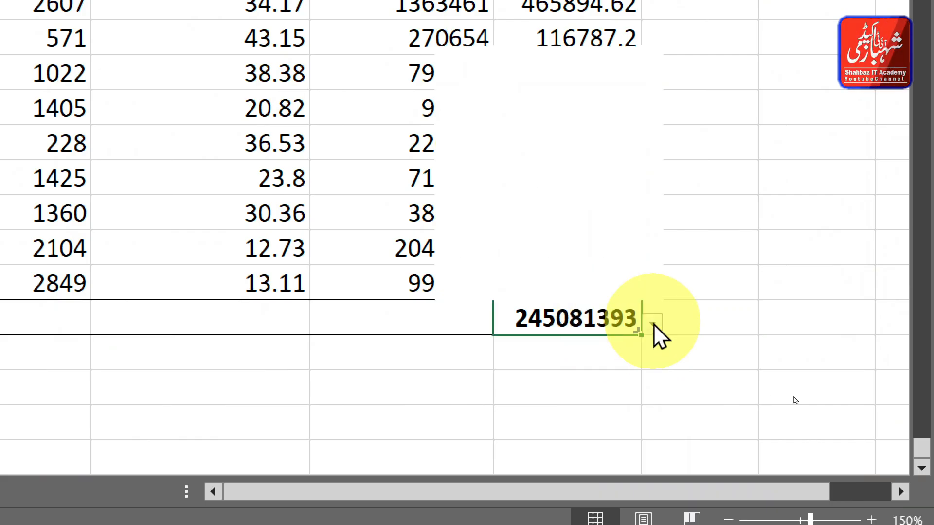
left_click(526, 218)
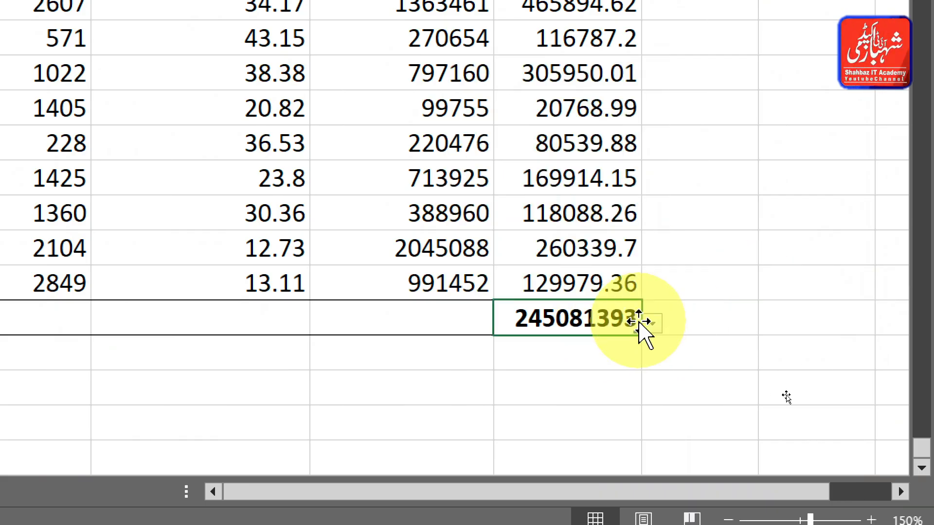
left_click(428, 311)
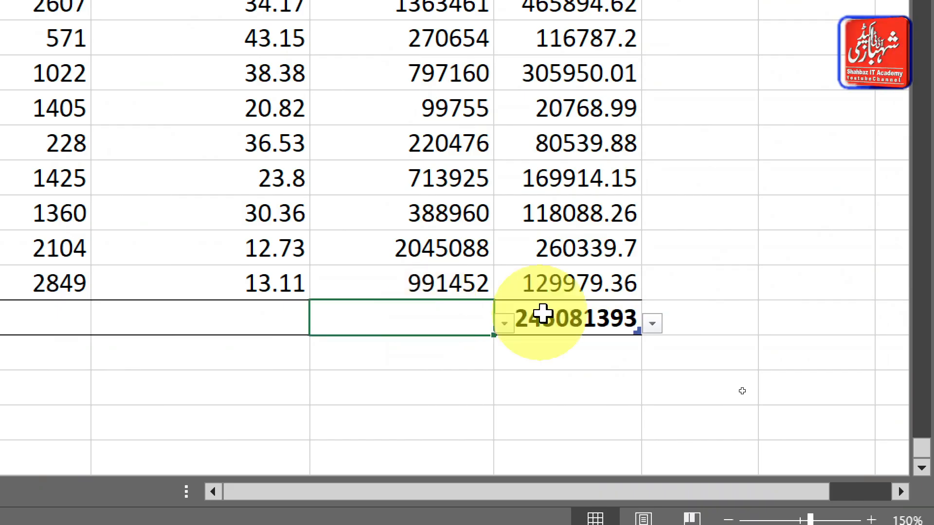
left_click(599, 322)
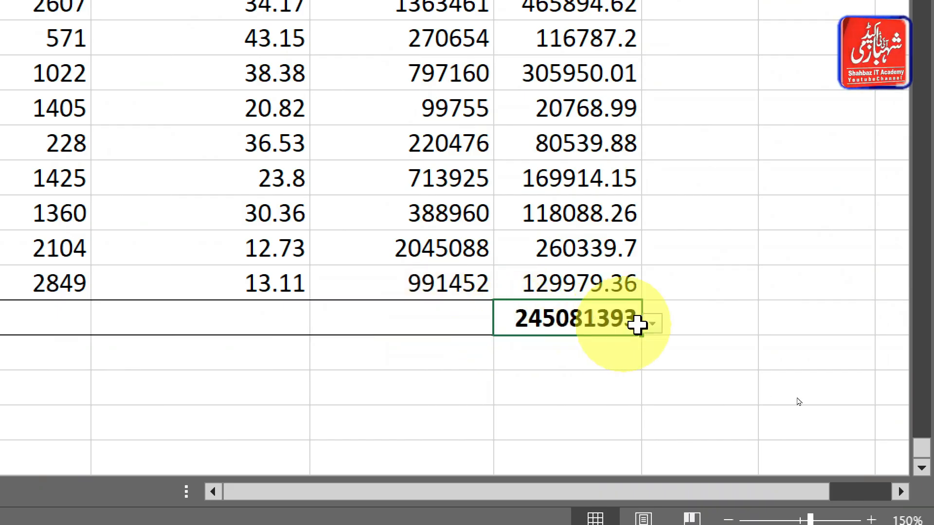
left_click(655, 328)
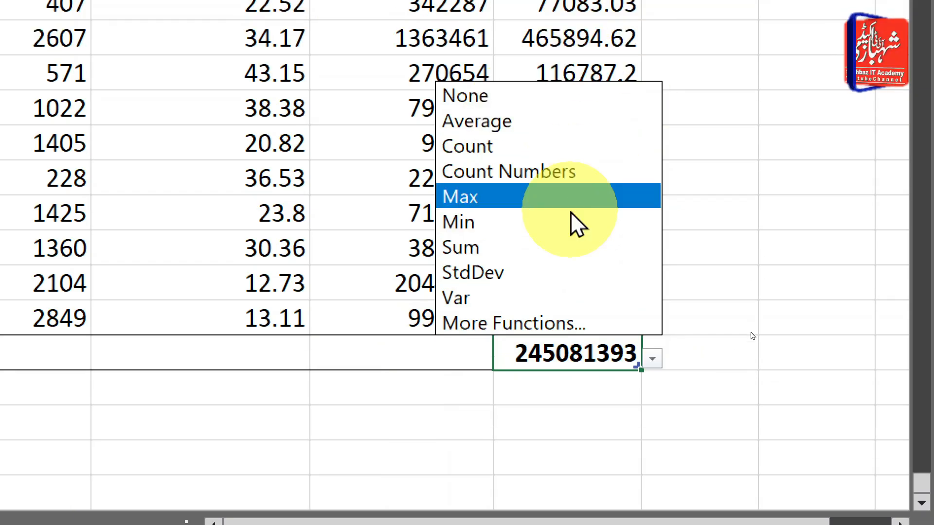
left_click(556, 226)
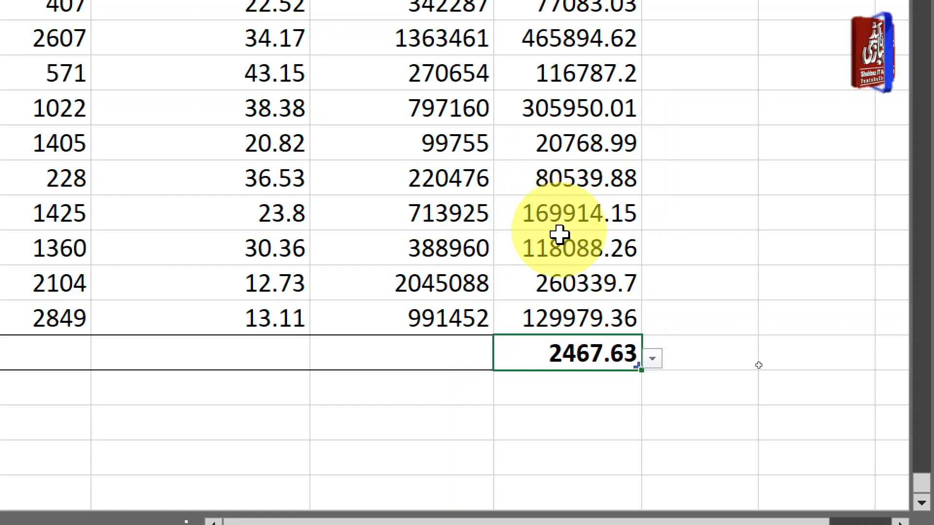
- Set the Profit ($) column's total row function to Max and inspect the formula in that cell
left_click(656, 365)
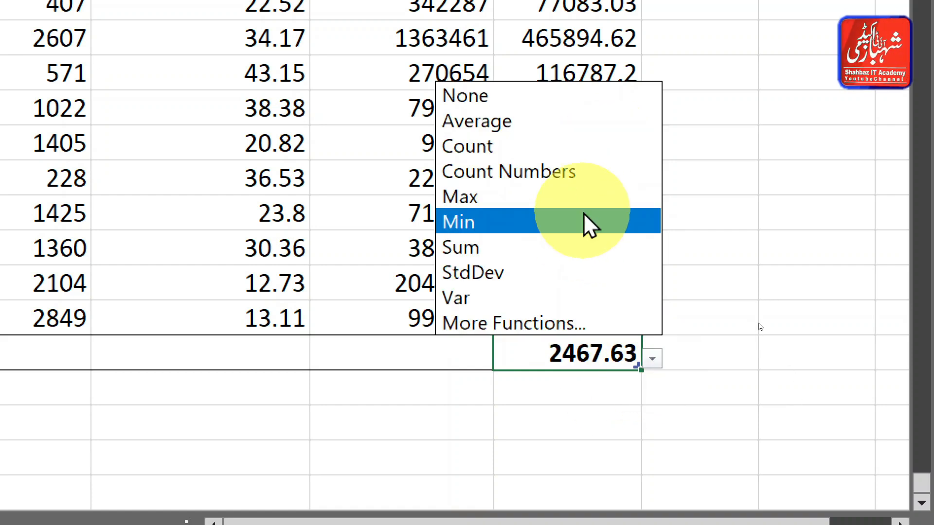
left_click(576, 197)
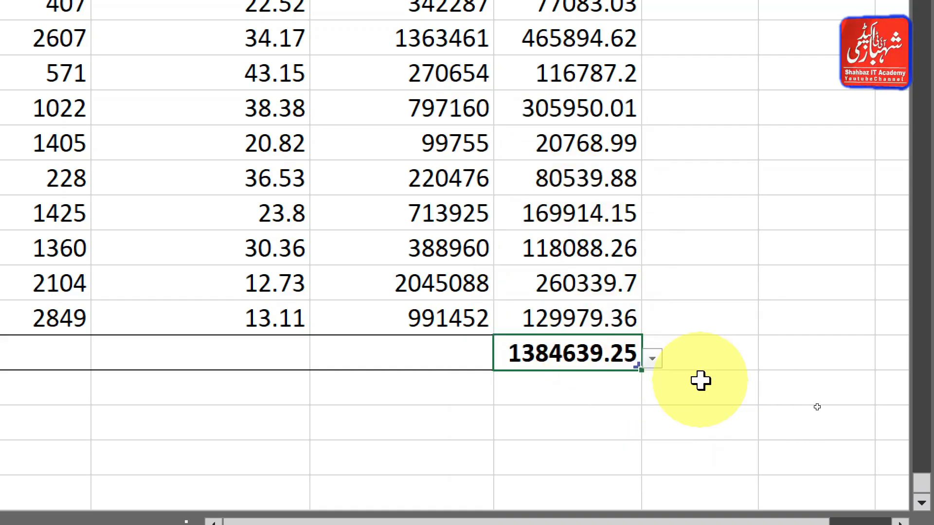
key("F2")
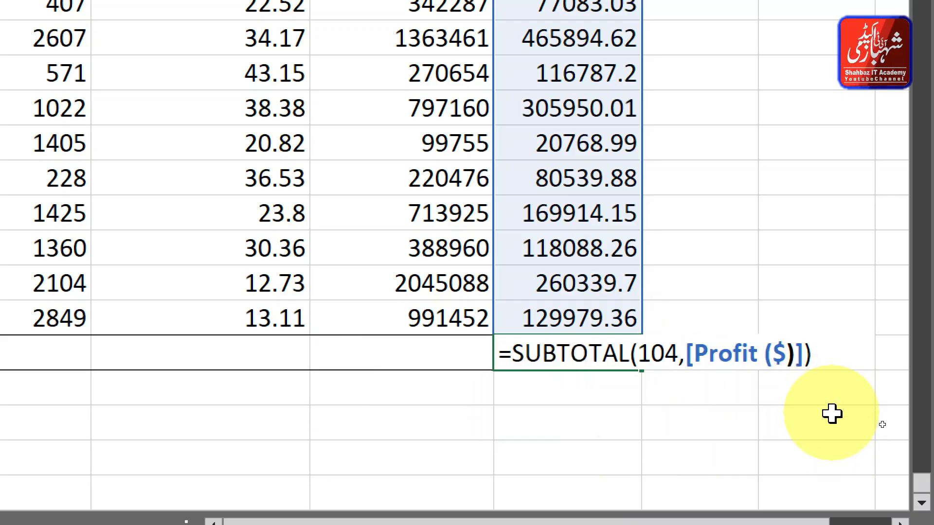
key("Escape")
- Try clearing the Profit ($) values in rows 1001 and 1003, and undo both deletions
left_click(552, 214)
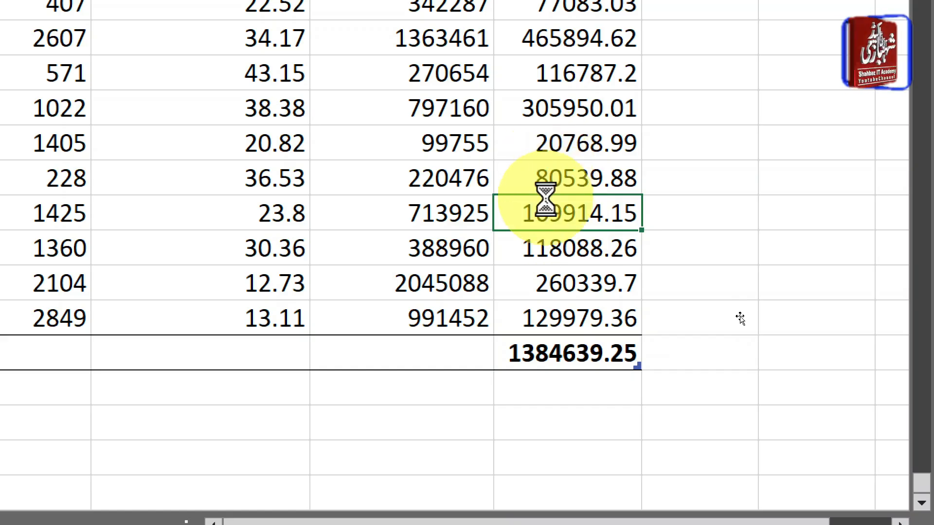
key("Delete")
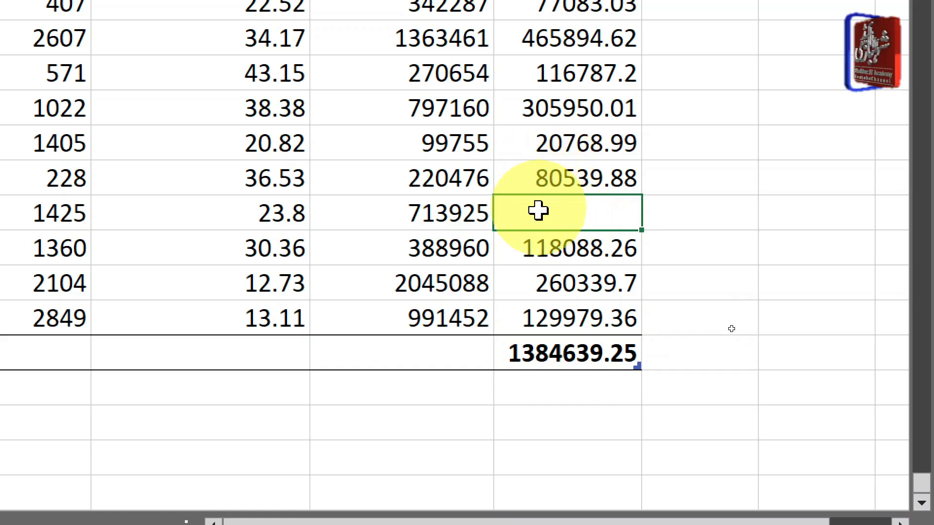
left_click(557, 279)
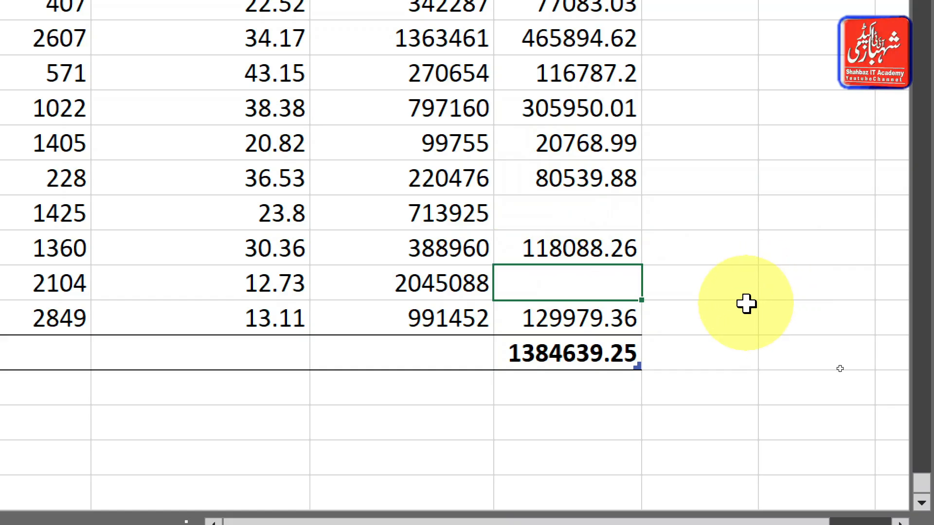
key("ctrl+z")
key("ctrl+z")
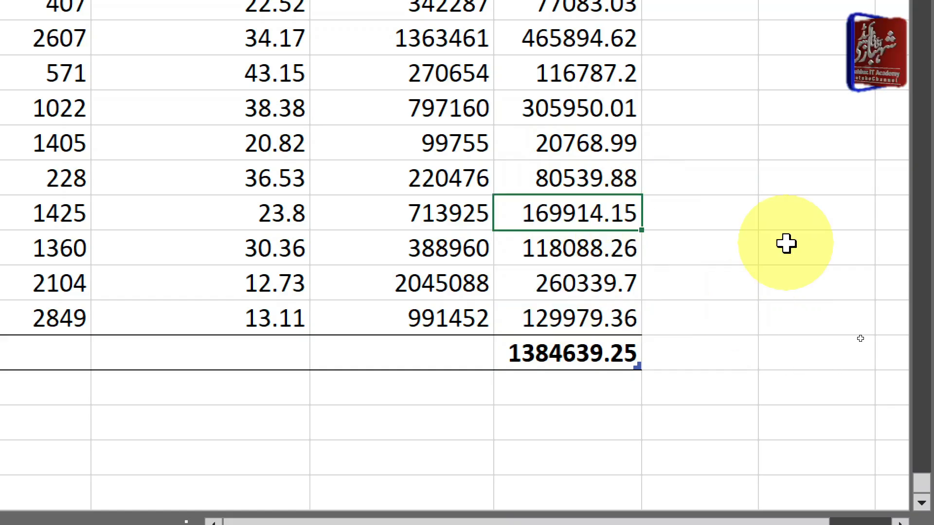
- Set the Profit ($) column's total row function to Sum
key("ctrl+z")
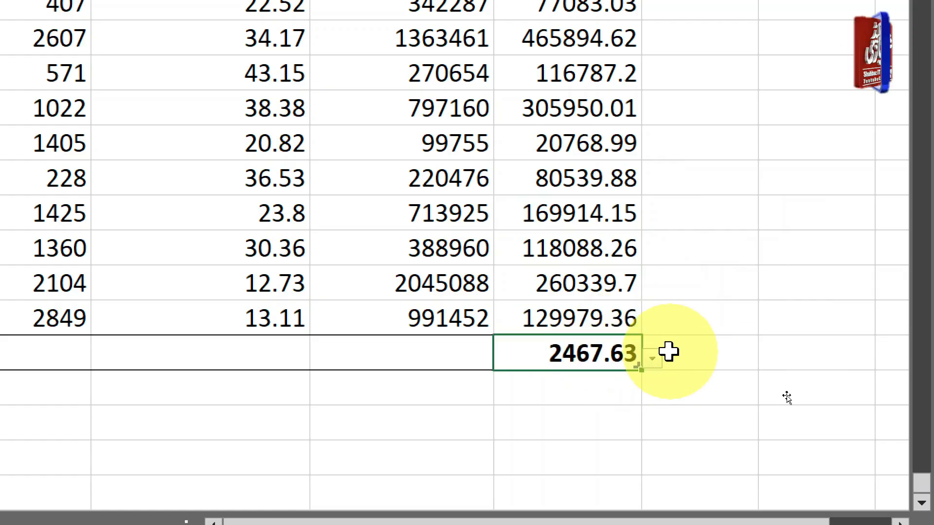
left_click(666, 361)
left_click(611, 353)
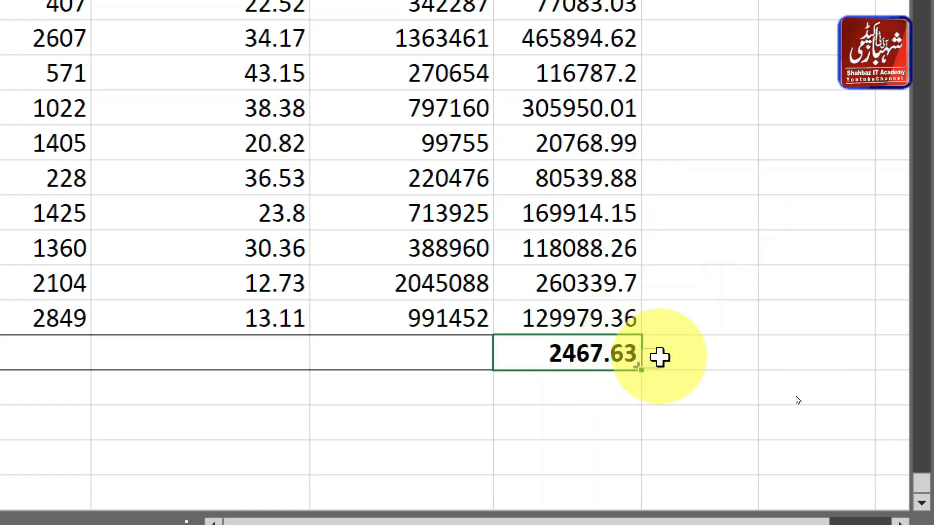
left_click(652, 359)
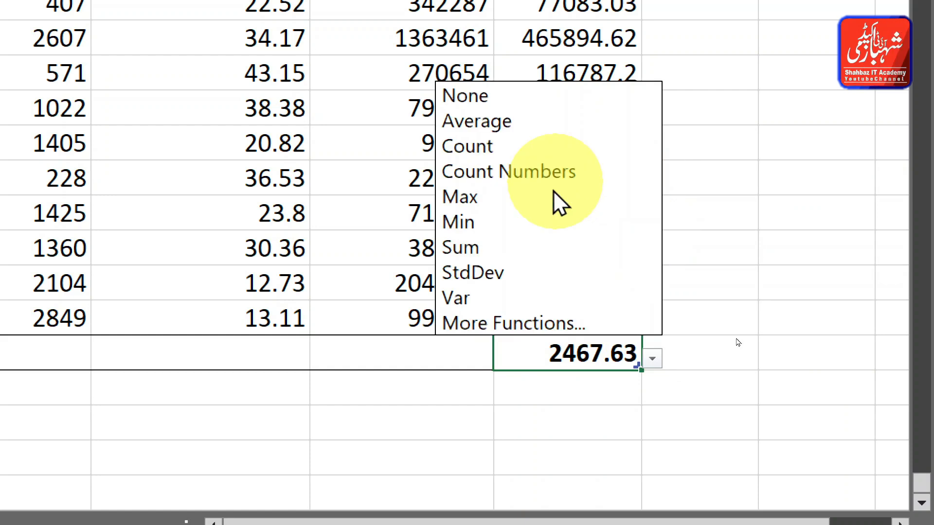
left_click(538, 246)
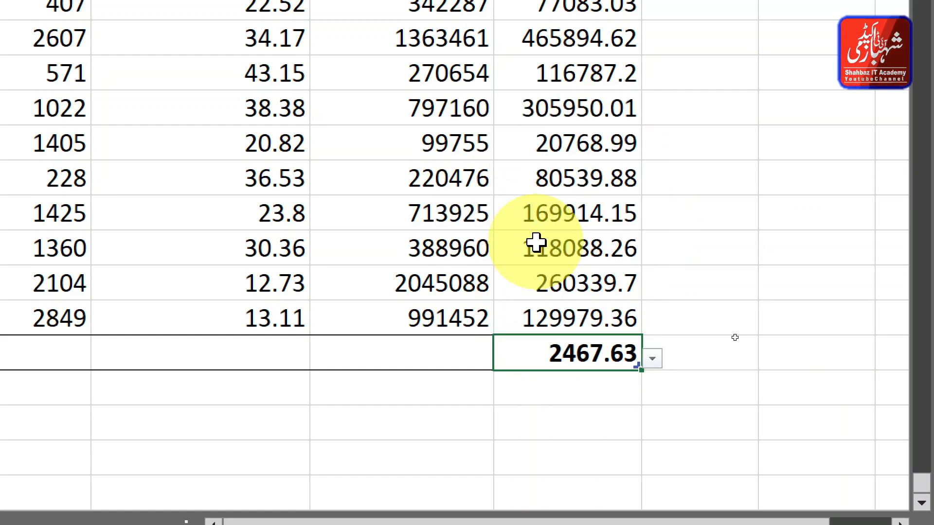
- Try clearing the Profit ($) values in rows 1002 and 1001, and undo both deletions
left_click(543, 239)
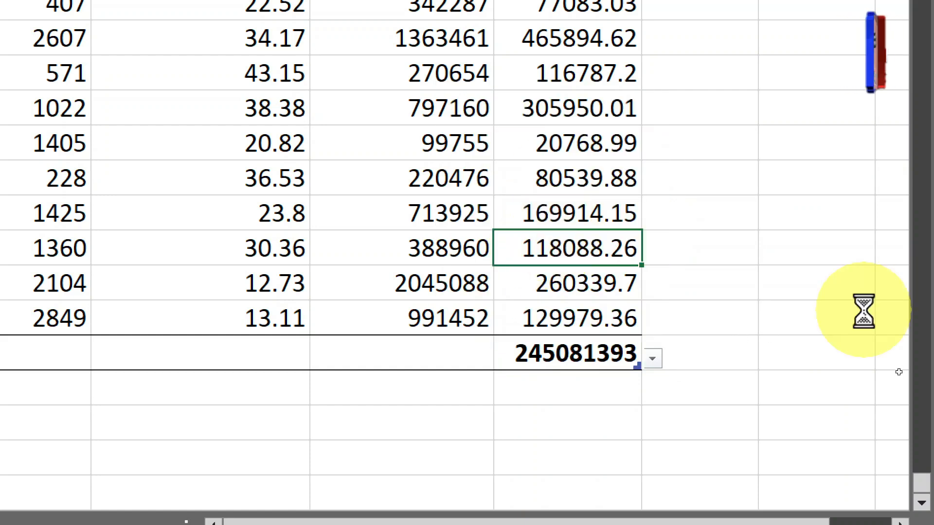
key("Delete")
key("Up")
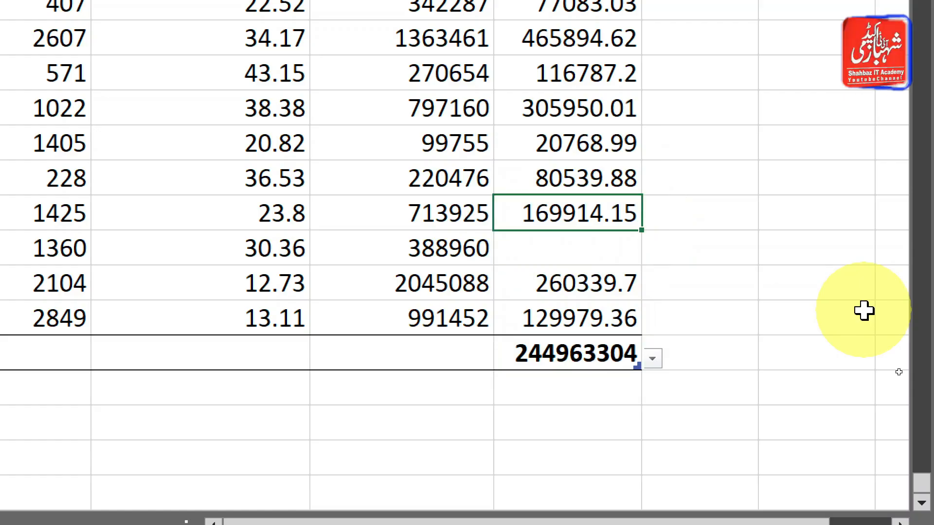
key("Delete")
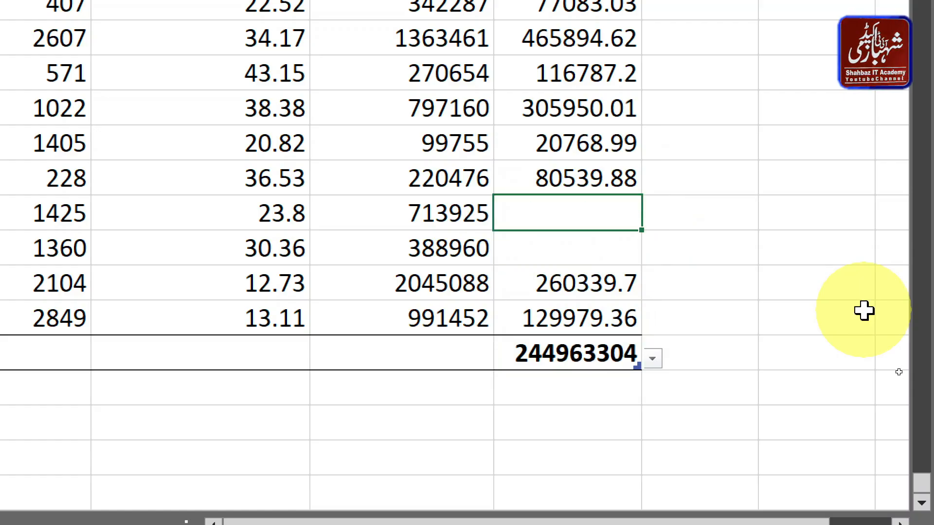
key("ctrl+z")
key("ctrl+z")
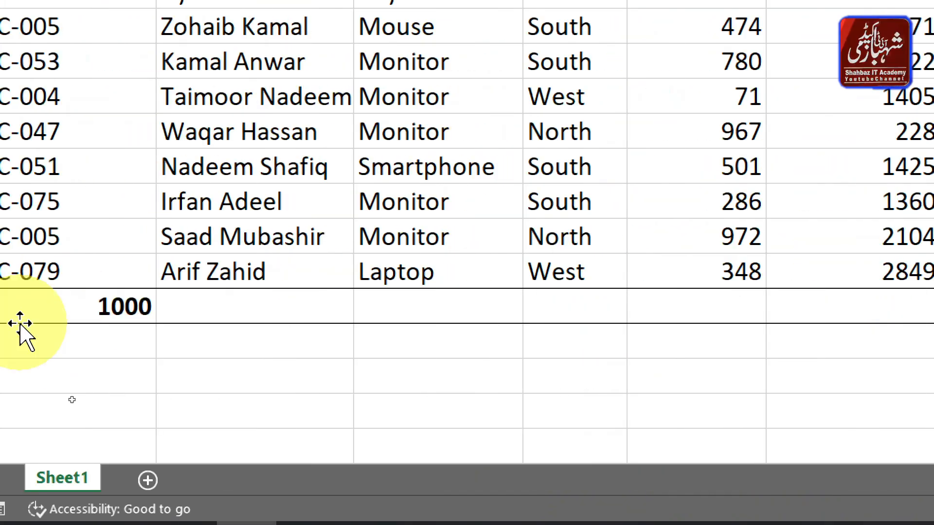
- Clear the Product Code count in the total row and enter Total in the Sales Executive cell beside it
left_click_drag(253, 312, 917, 296)
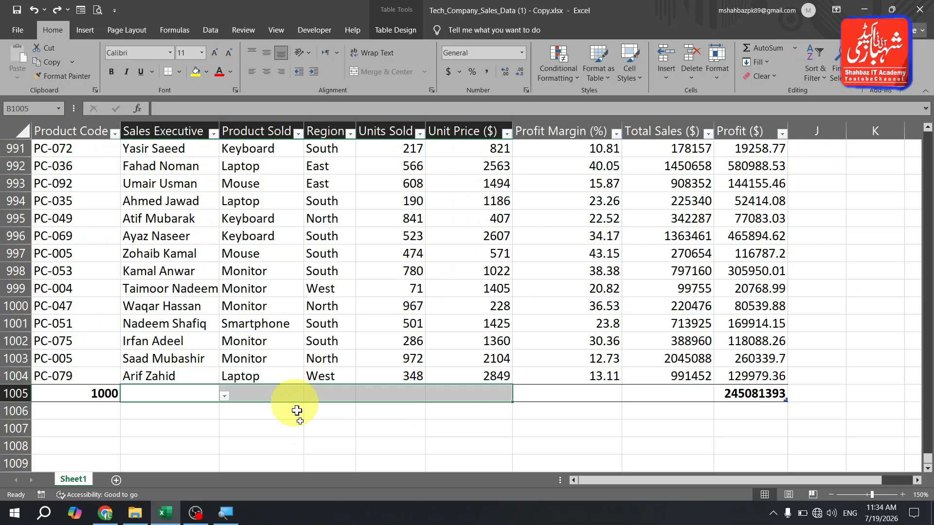
left_click(323, 448)
left_click(108, 397)
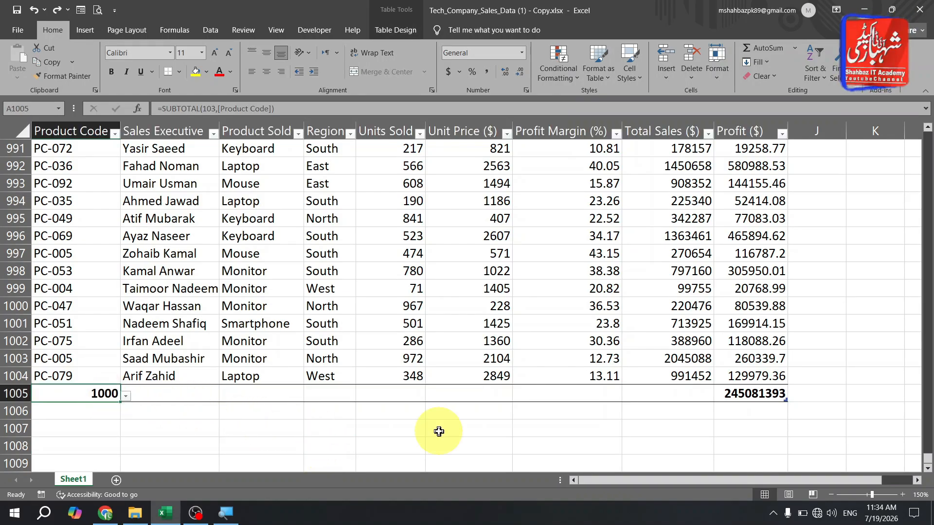
key("Right")
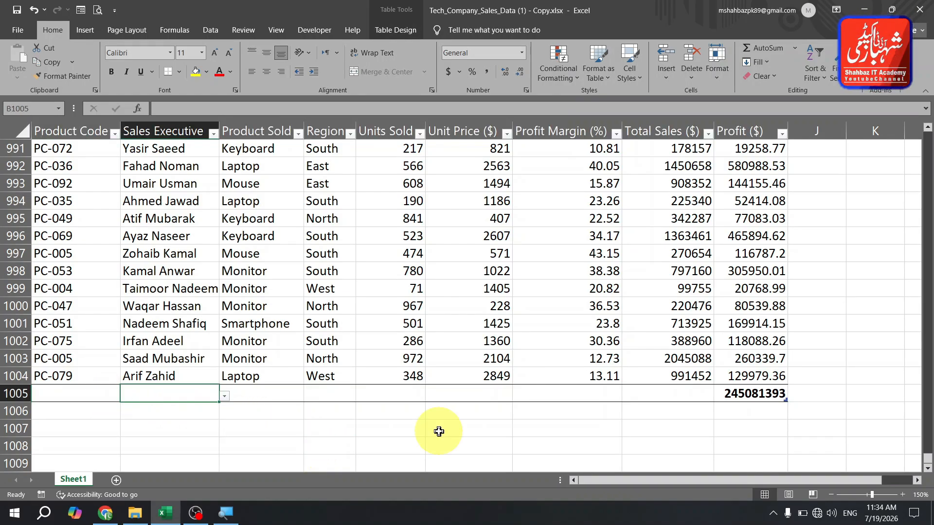
type("Total")
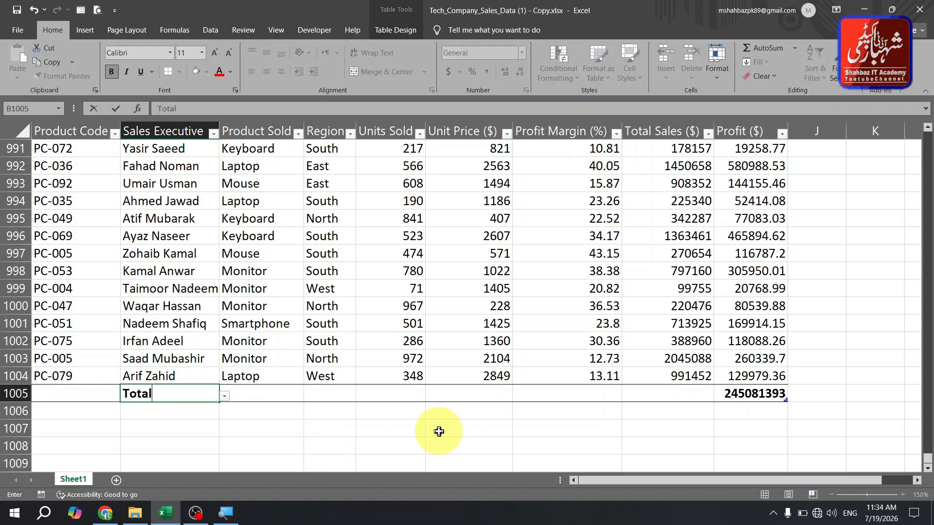
key("Return")
- Align the Total label with Center Across Selection over the total row cells from Sales Executive to Total Sales ($)
left_click_drag(191, 394, 644, 390)
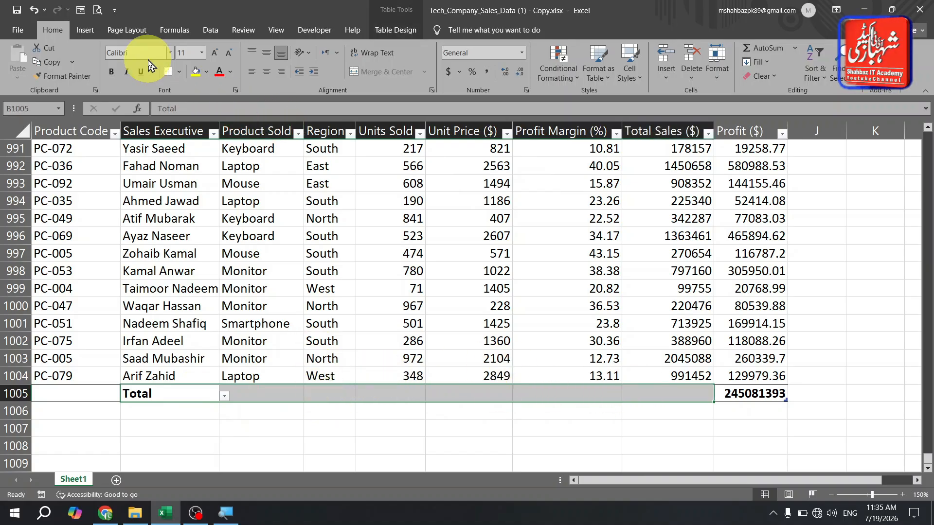
left_click(431, 92)
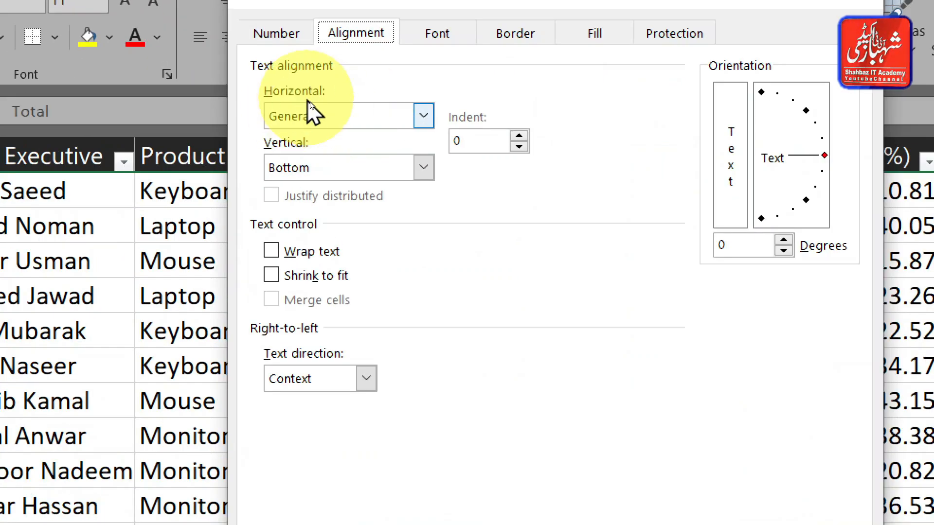
left_click(425, 110)
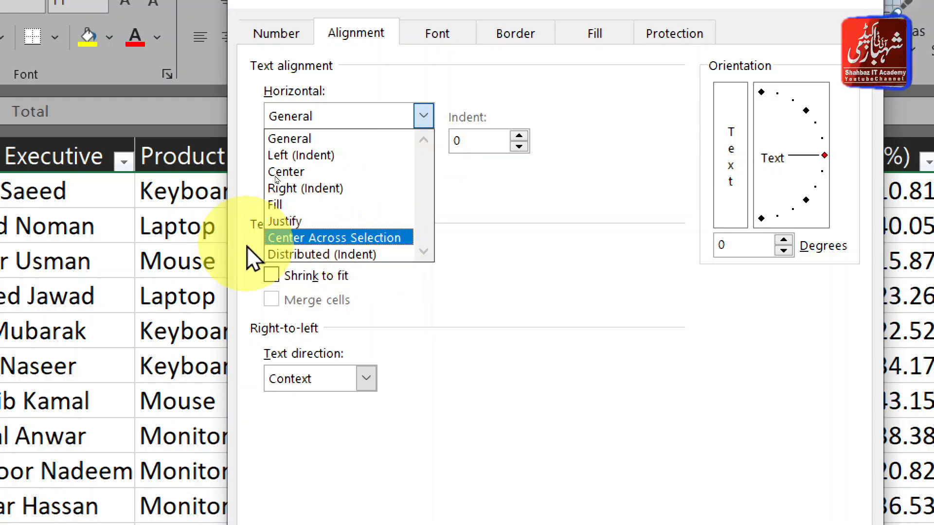
left_click(367, 243)
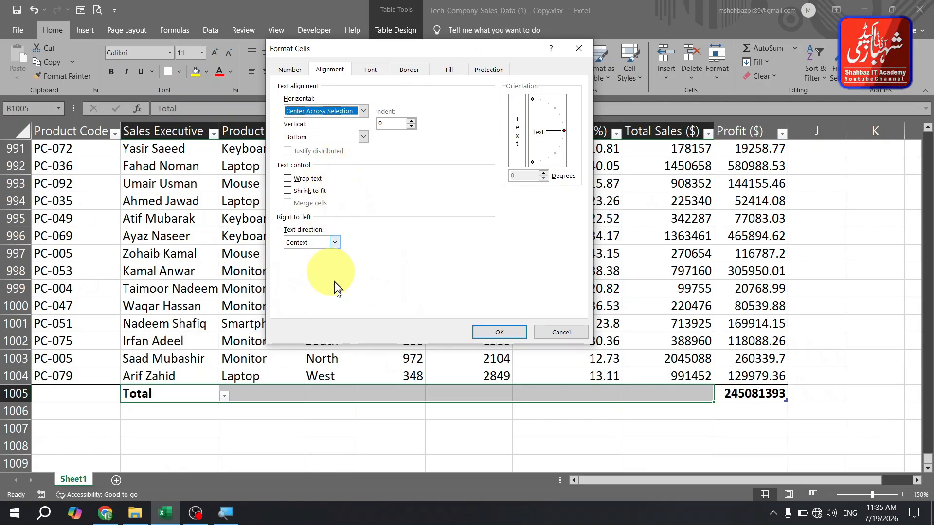
left_click(500, 334)
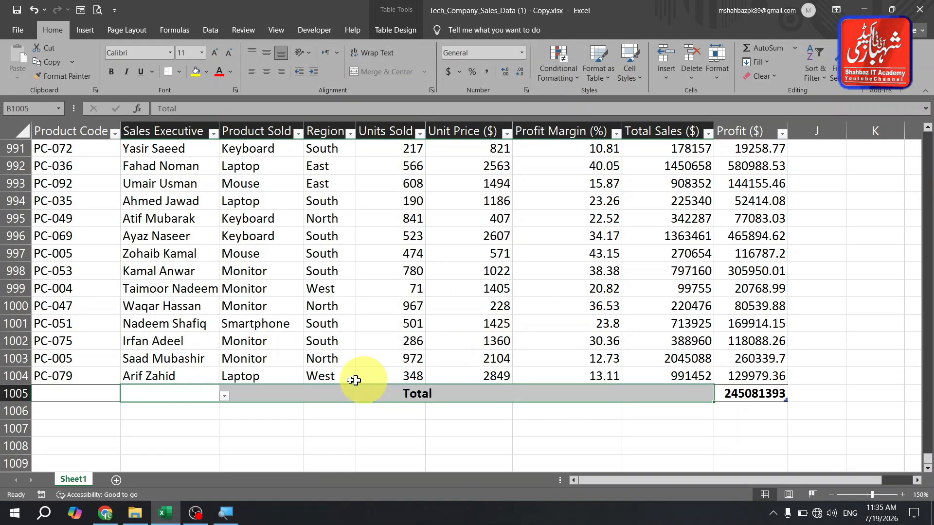
- Examine the individual total row cells from Sales Executive to Units Sold to check that they remain unmerged
left_click(370, 396)
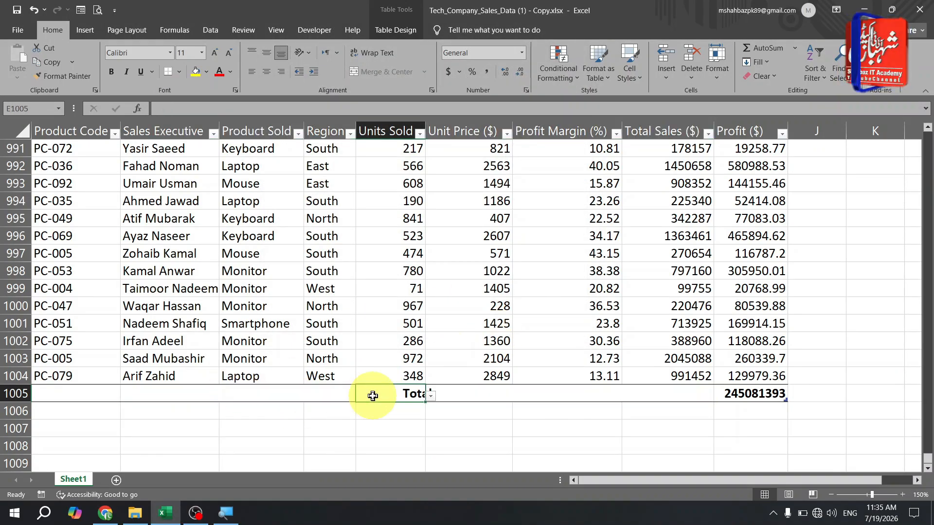
left_click(417, 426)
left_click(191, 389)
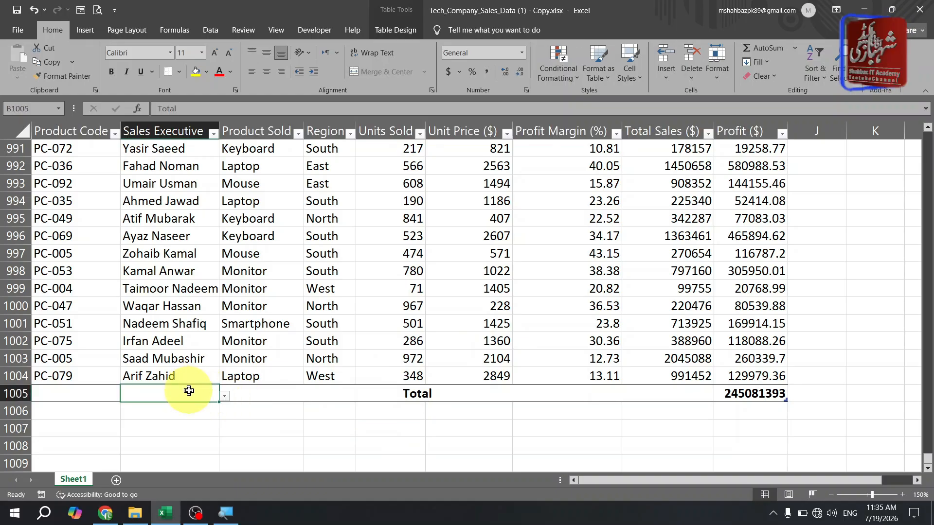
left_click(250, 392)
left_click(382, 394)
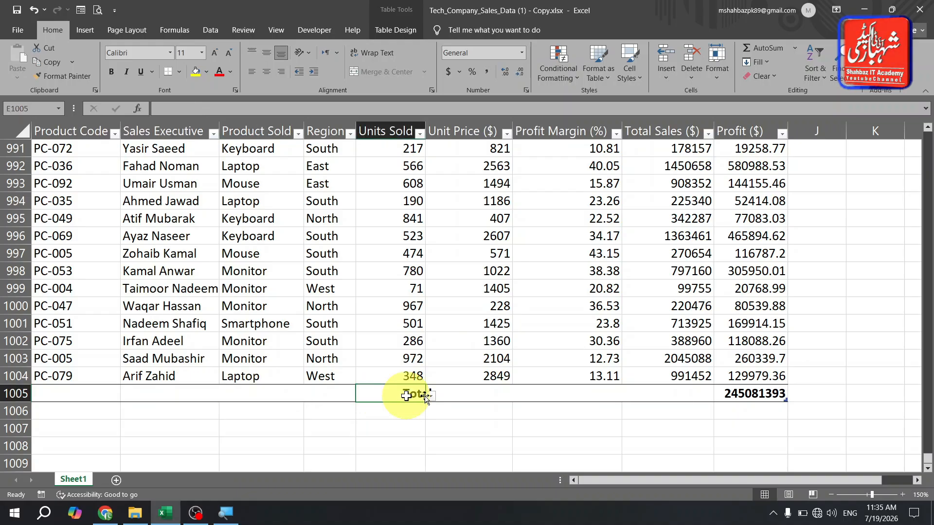
left_click(325, 390)
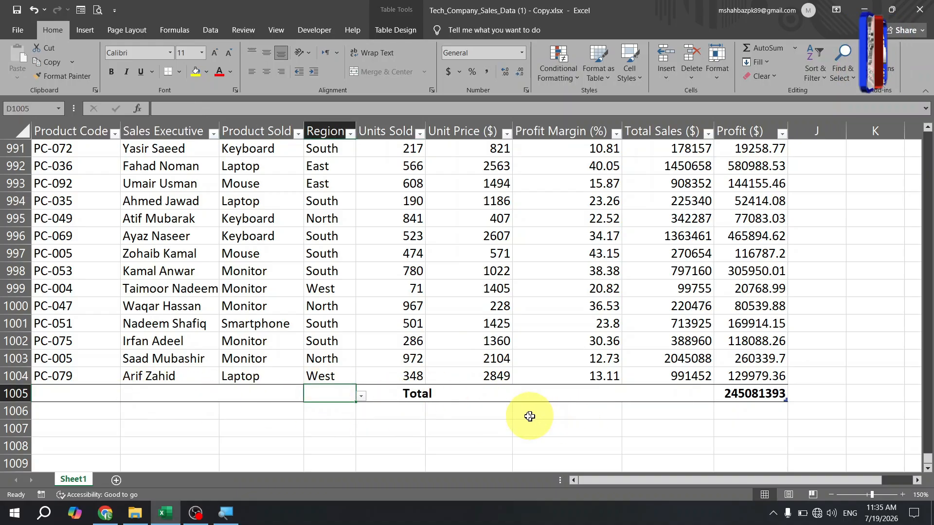
left_click(317, 413)
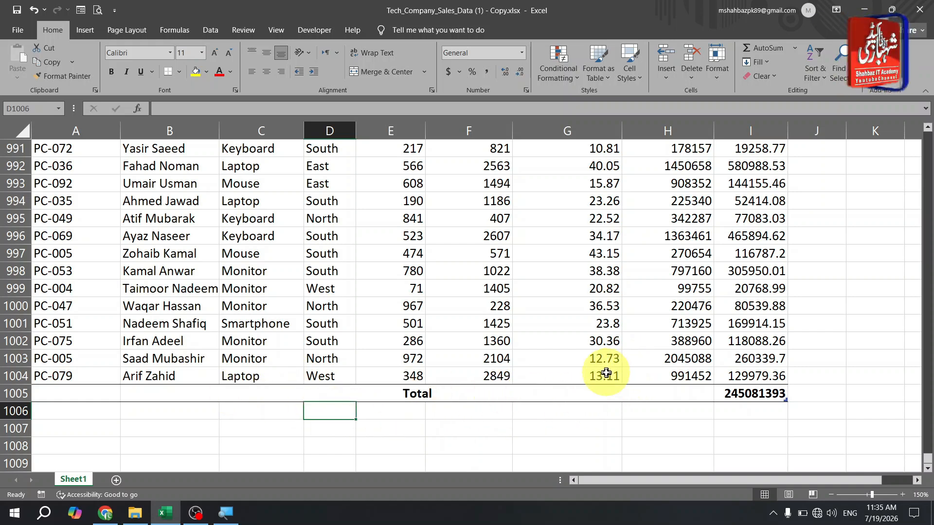
key("Up")
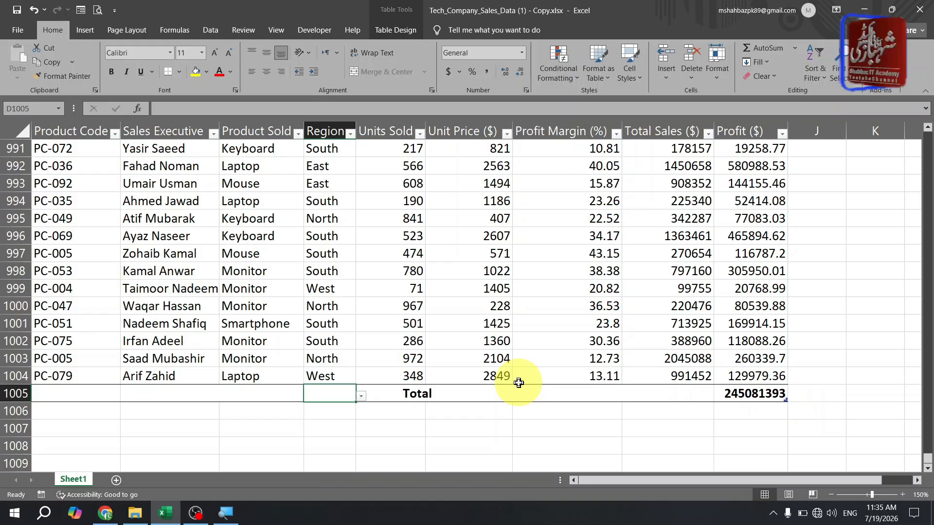
- Return to the start of the sheet, select the first Unit Price ($) value and open the table's range for resizing
key("ctrl+Up")
key("ctrl+Up")
key("ctrl+Up")
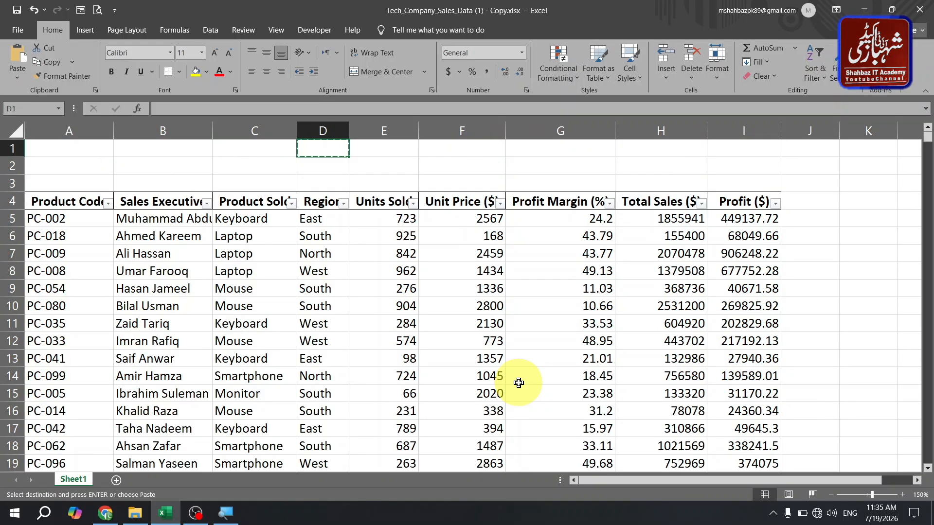
left_click(435, 219)
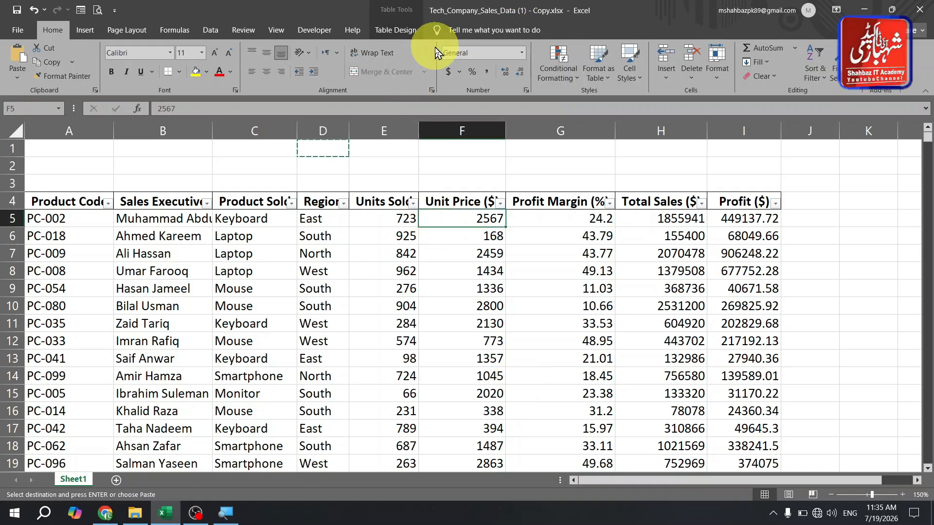
left_click(396, 29)
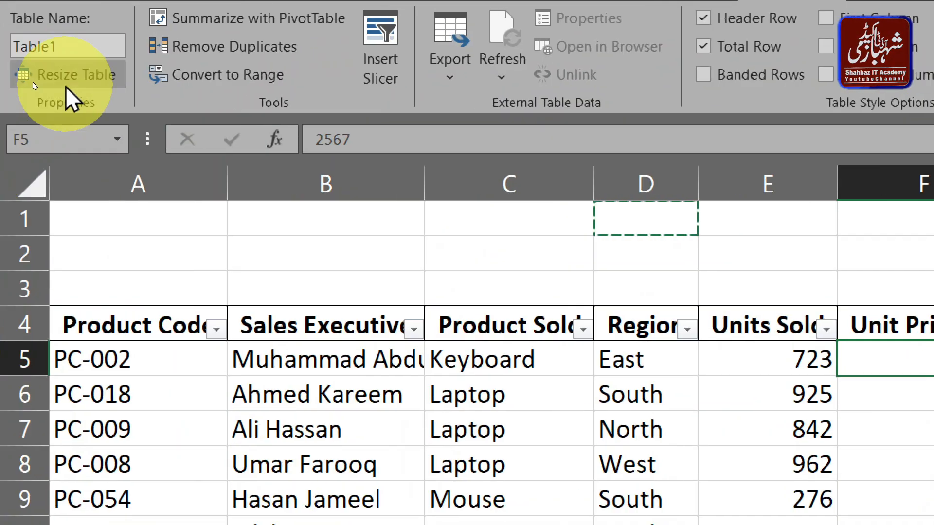
left_click(66, 87)
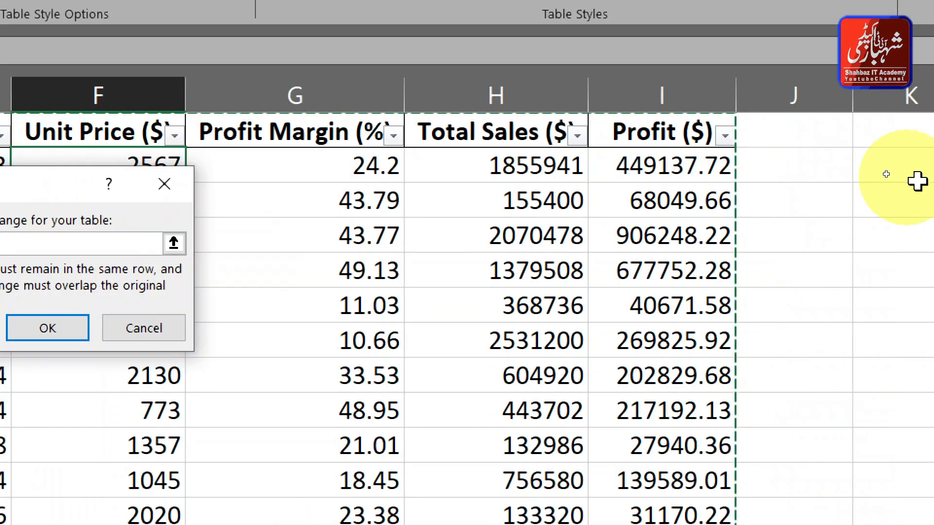
left_click(871, 94)
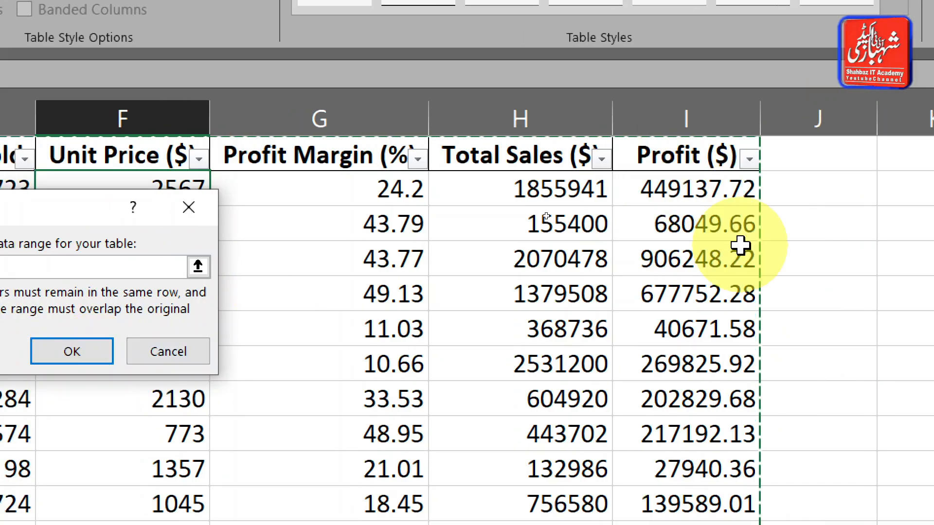
left_click(198, 267)
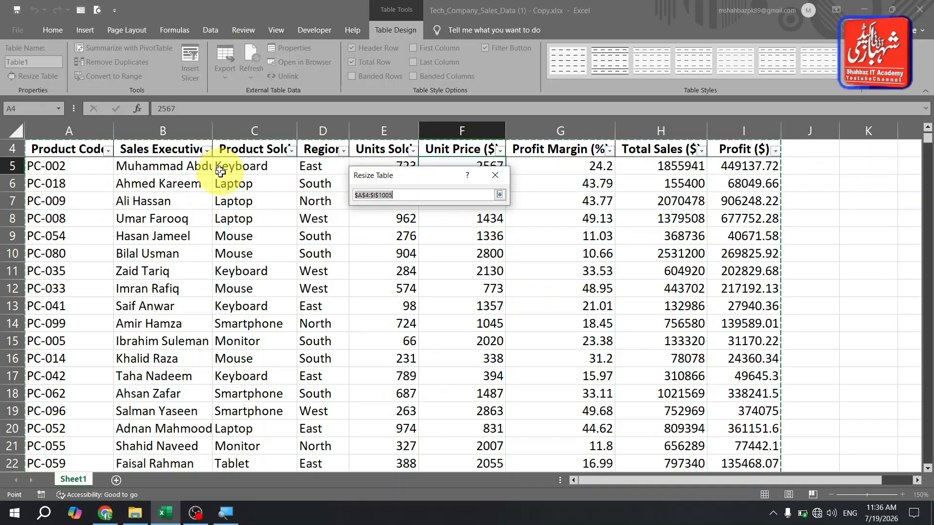
- Resize the table to the range A4:K1004, adding two columns beyond Profit ($), and check its end
left_click(81, 149)
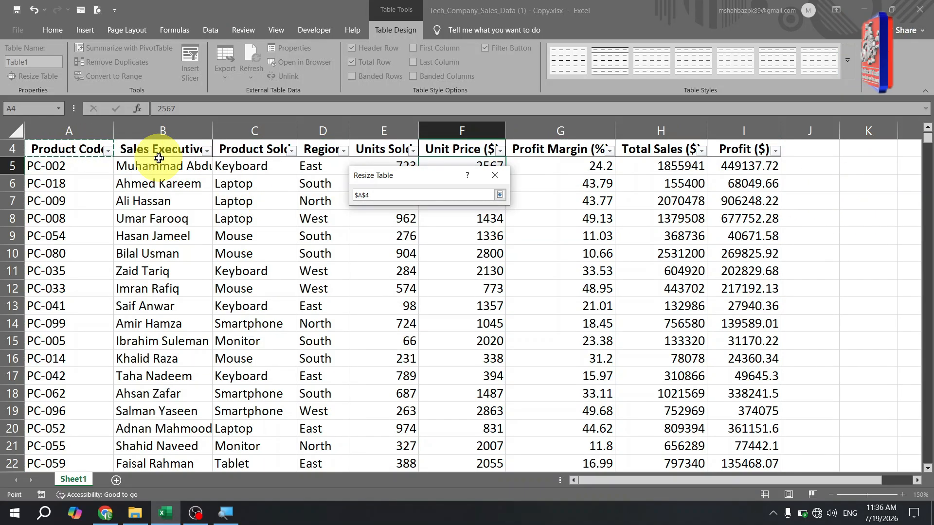
key("shift+Right")
key("shift+Right")
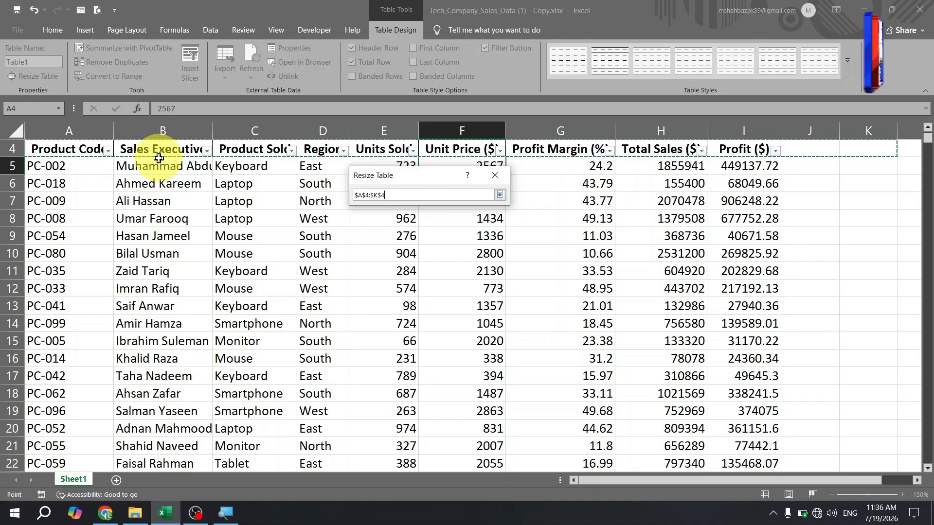
key("ctrl+shift+End")
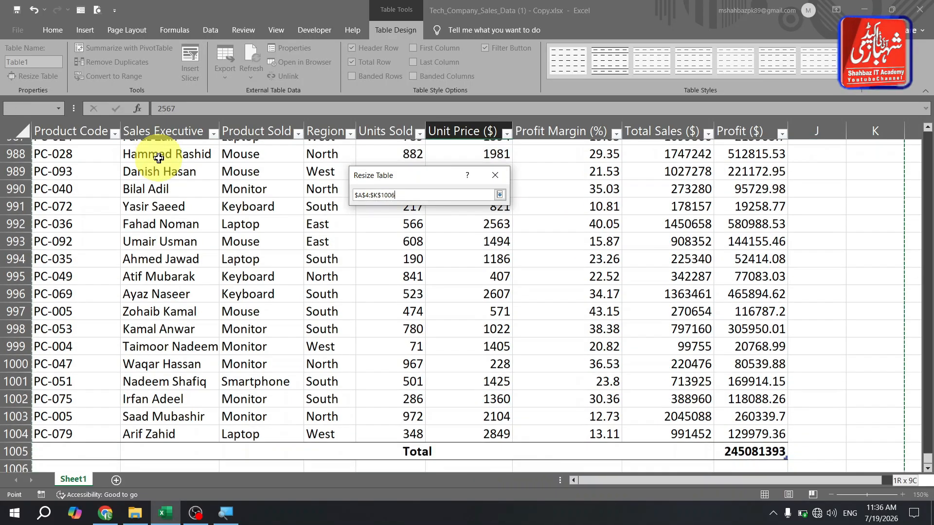
key("shift+Up")
key("shift+Up")
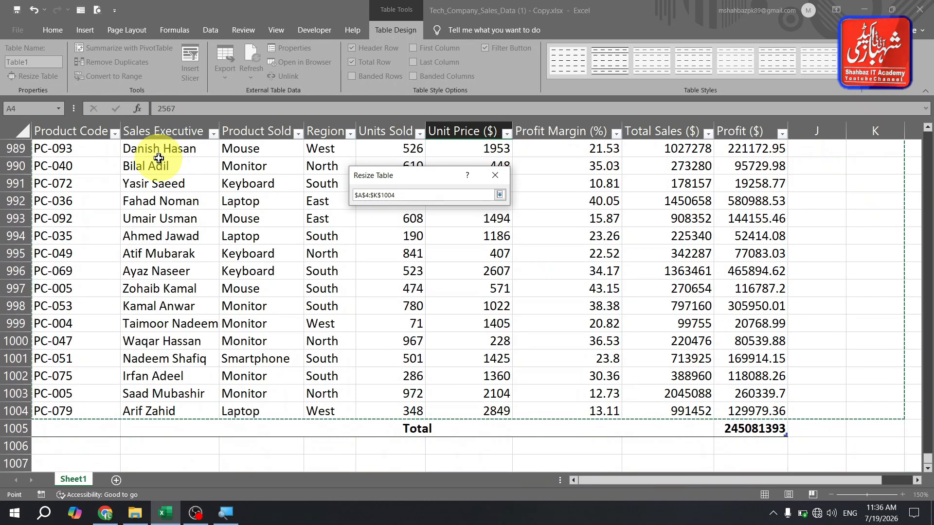
key("Return")
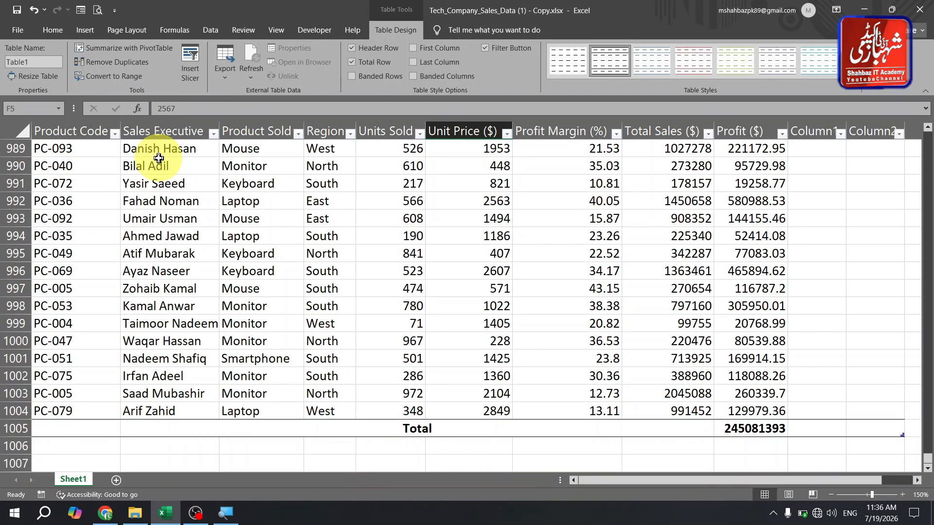
scroll(531, 177, "down", 5)
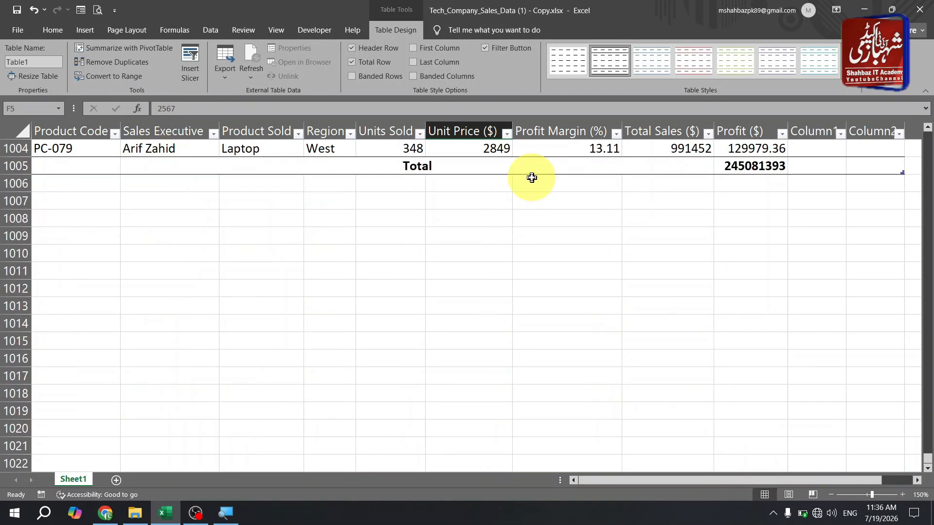
- Return to the start of the sheet and examine the two columns added beside Profit ($)
key("ctrl+Up")
key("ctrl+Up")
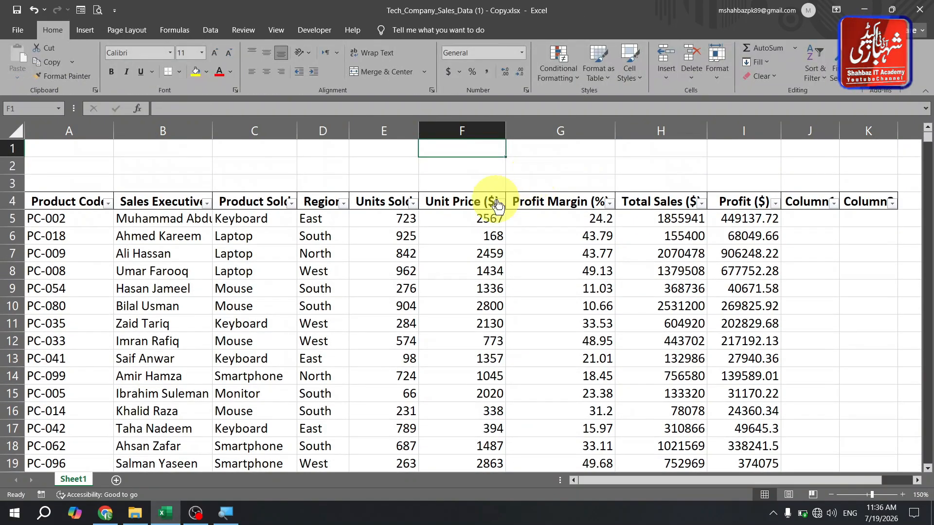
left_click(826, 214)
key("Tab")
key("Tab")
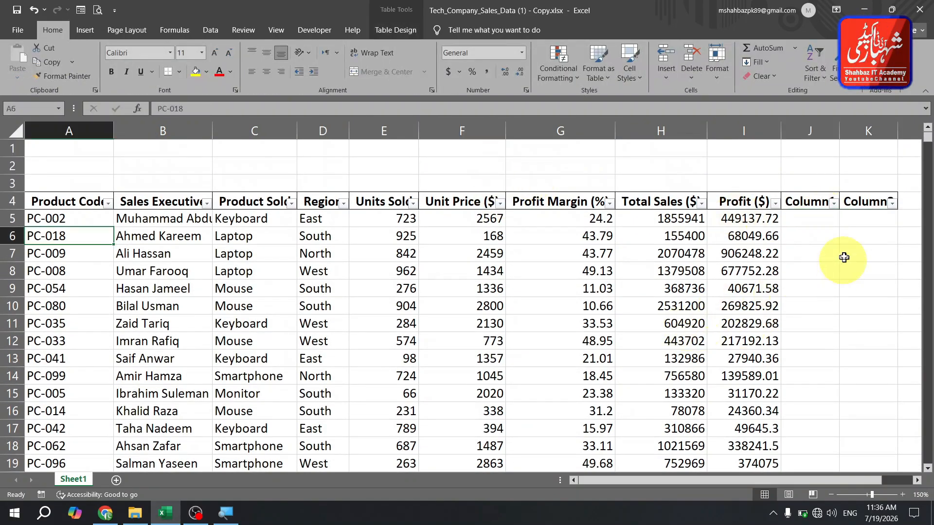
left_click(819, 222)
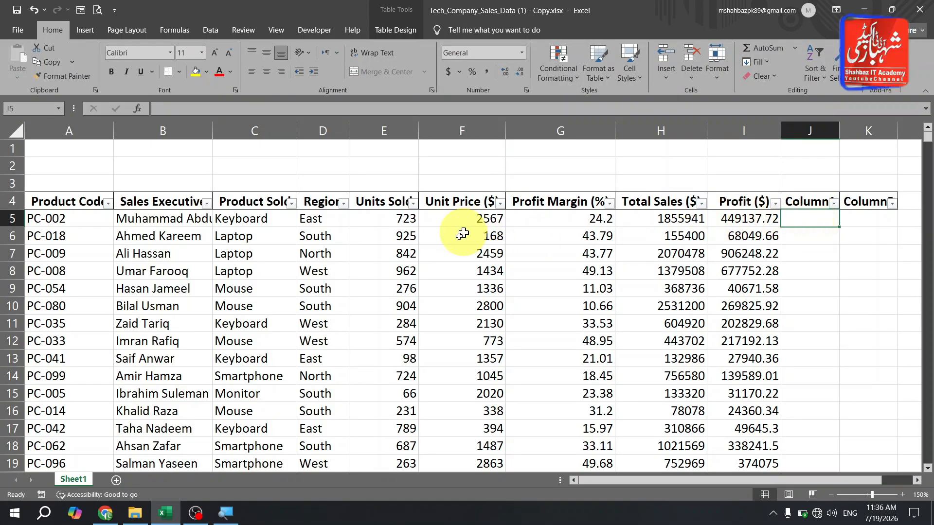
- Select the whole sales table including its header row and convert it to a normal range
left_click(382, 220)
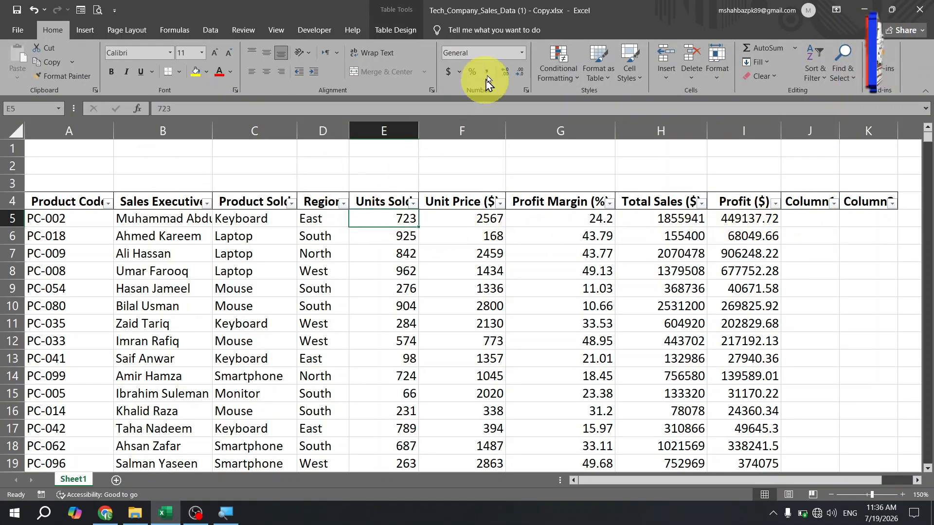
left_click(411, 34)
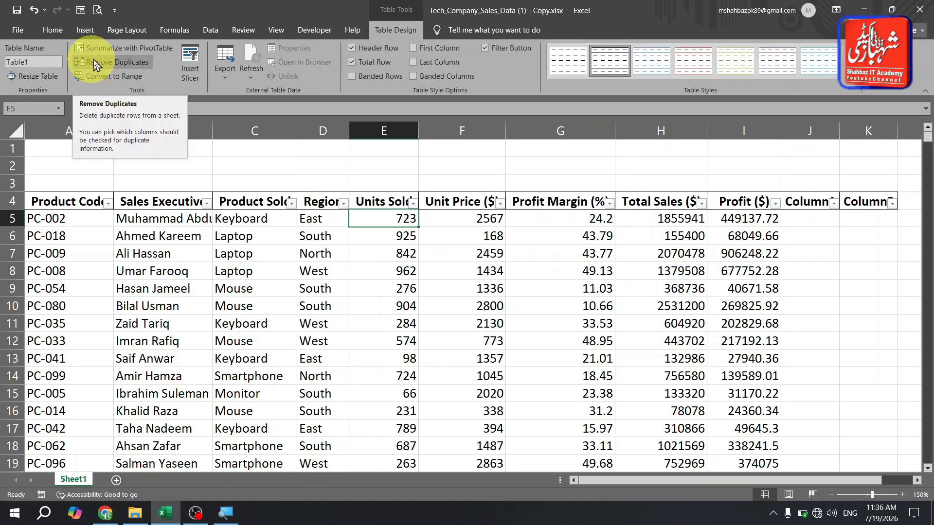
left_click(118, 66)
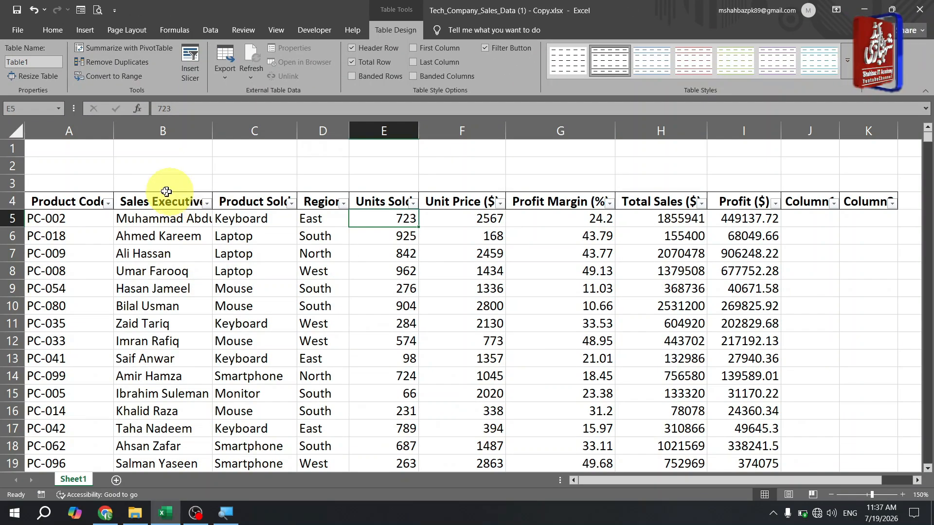
left_click(169, 258)
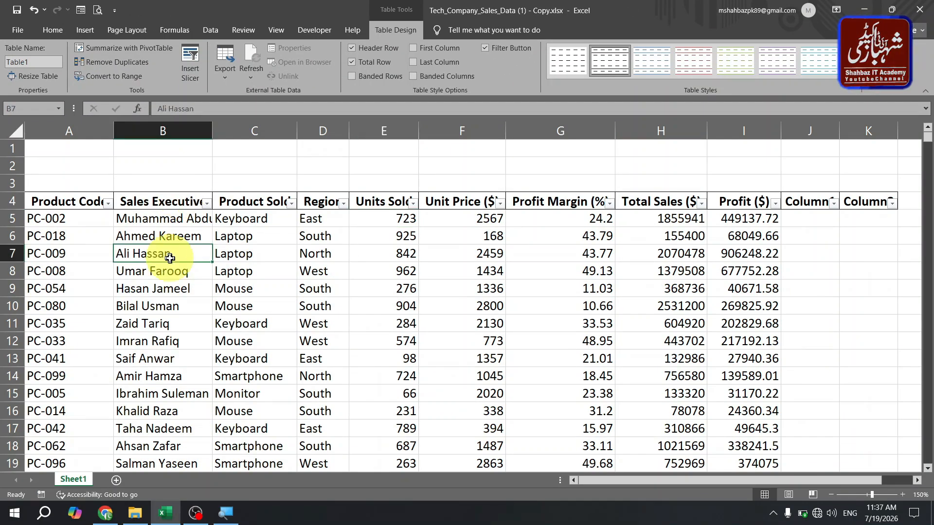
key("ctrl+a")
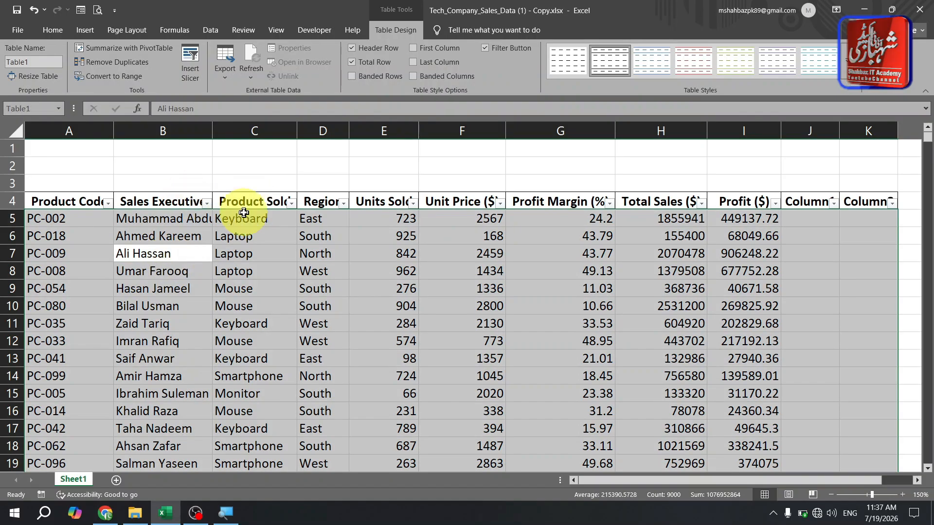
key("ctrl+a")
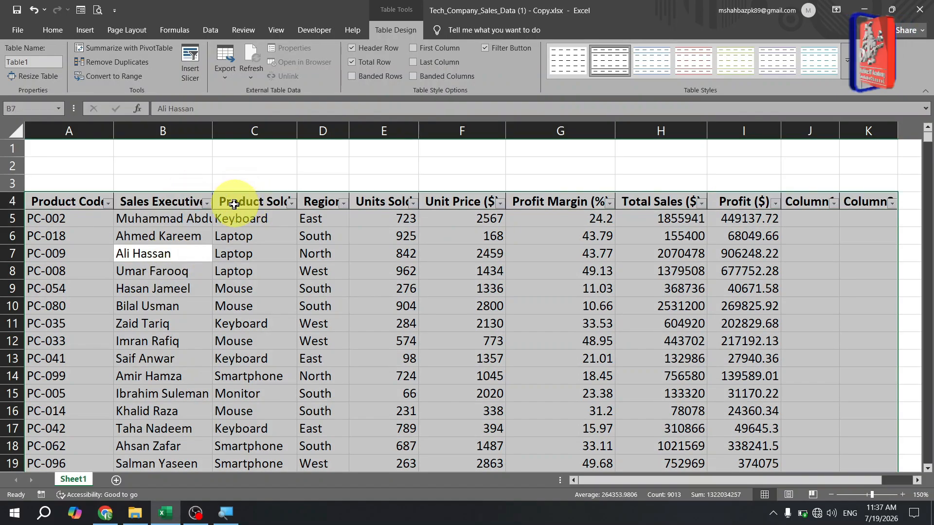
left_click(115, 78)
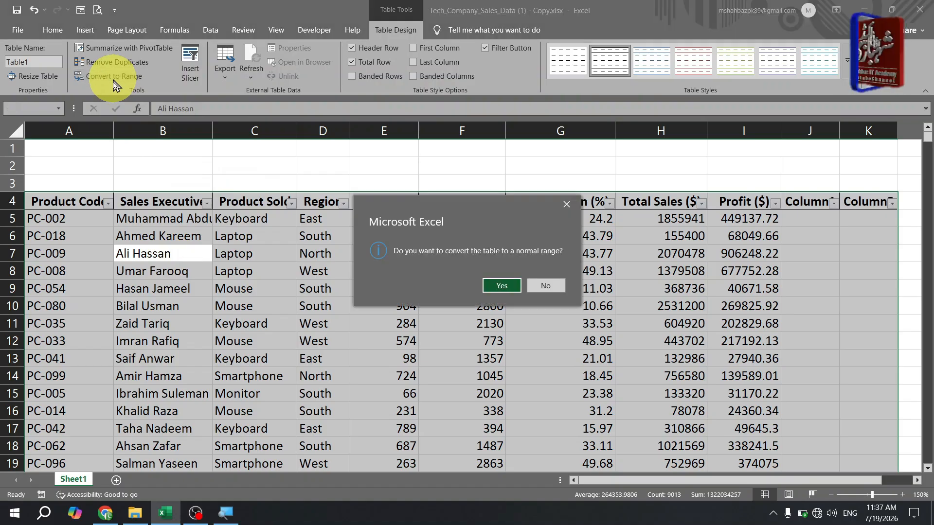
left_click(501, 286)
left_click(411, 271)
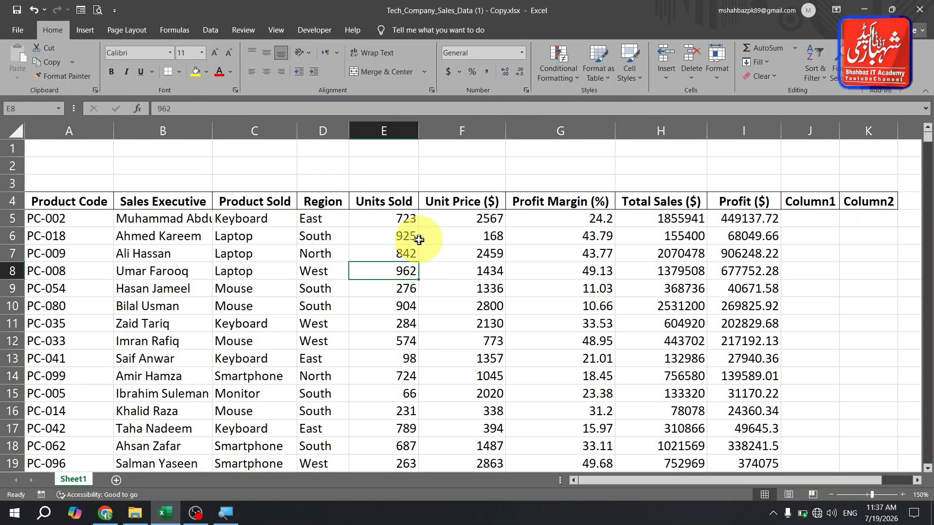
- Examine cells across the converted range, from Units Sold to Column2, to check how it behaves without table features
left_click(423, 236)
key("Right")
key("Right")
key("Right")
key("Right")
key("Right")
key("Right")
key("Right")
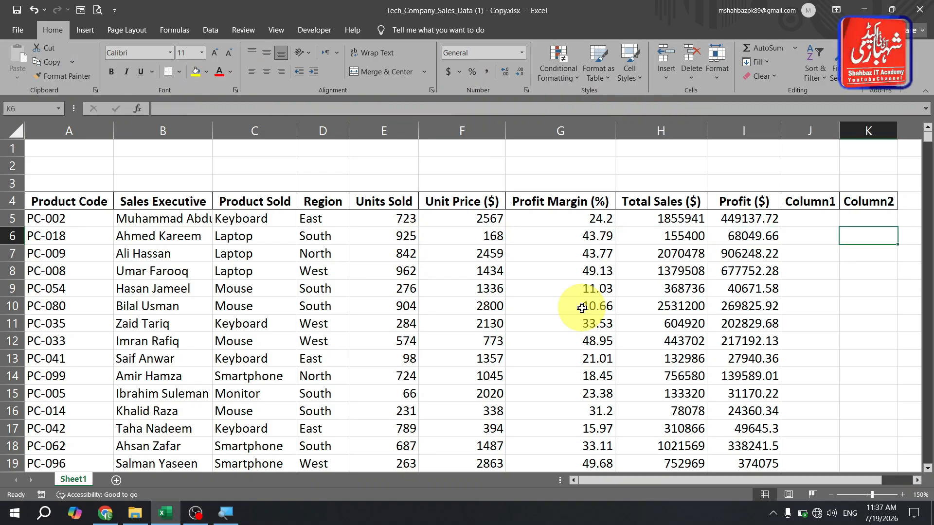
left_click_drag(576, 258, 574, 290)
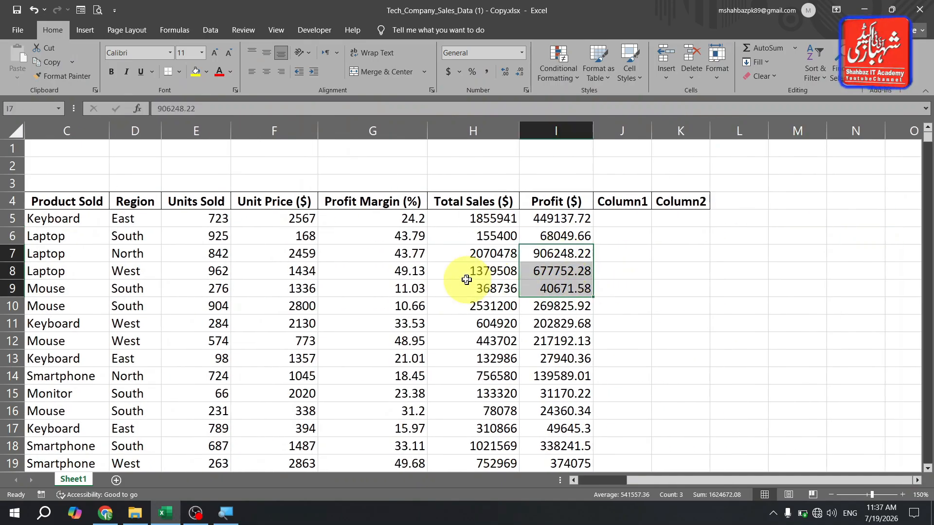
left_click(422, 257)
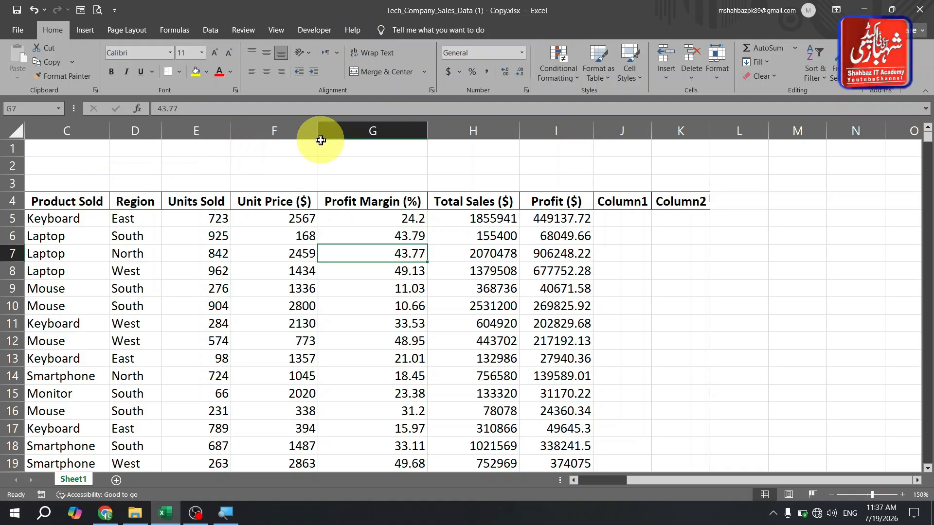
left_click(188, 218)
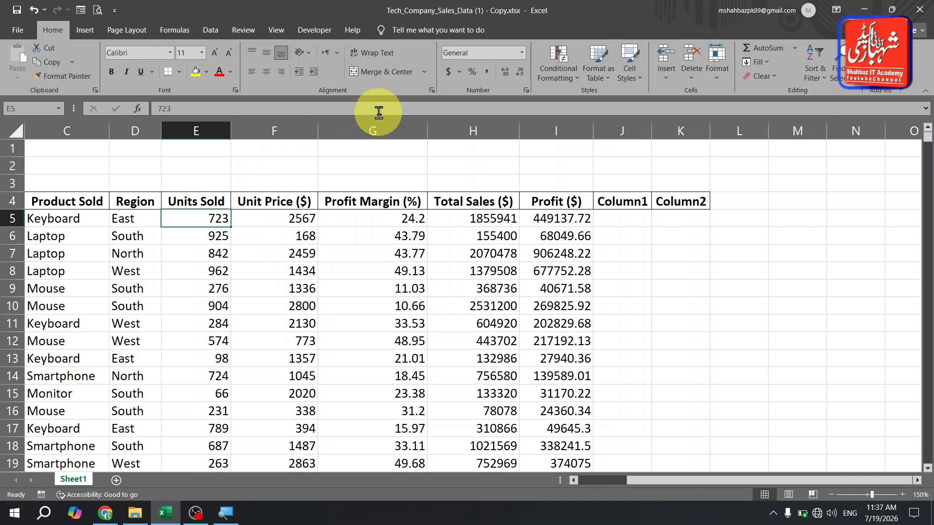
- Undo the conversion to a normal range and select a Unit Price ($) value inside the table
key("ctrl+z")
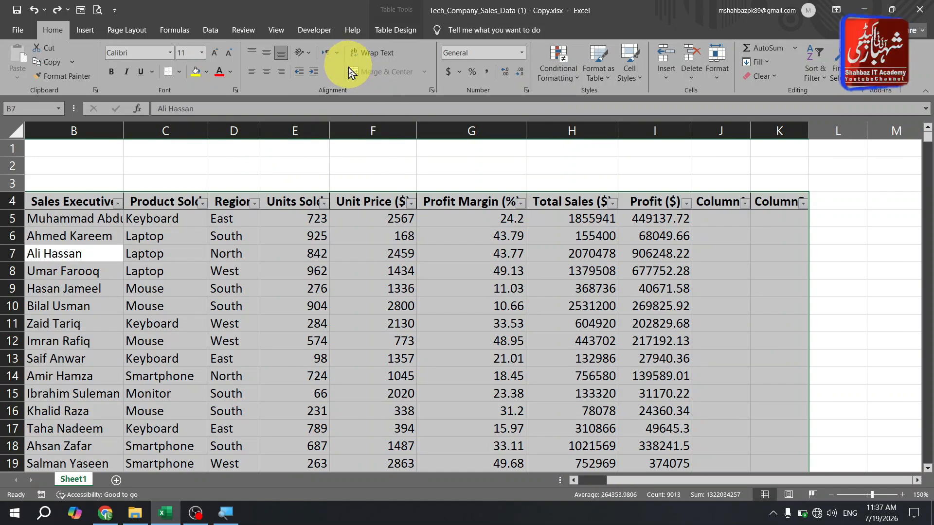
left_click(374, 270)
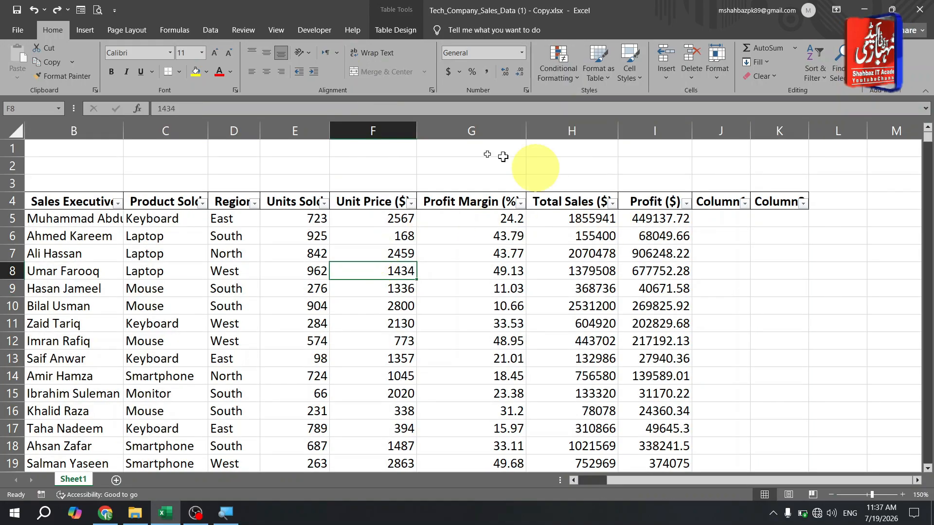
left_click(385, 253)
- Open the PivotTable setup for Table1 to view its placement options, and dismiss it without creating a PivotTable
left_click(396, 29)
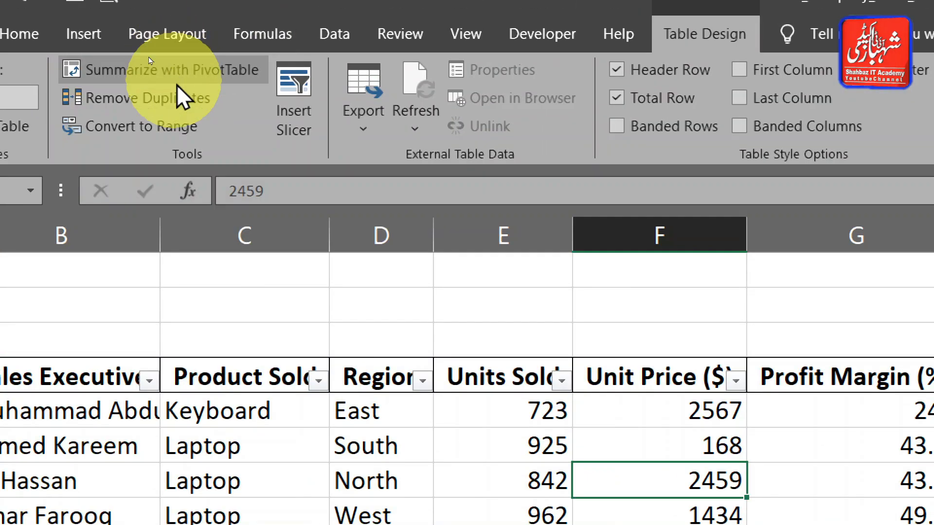
left_click(181, 72)
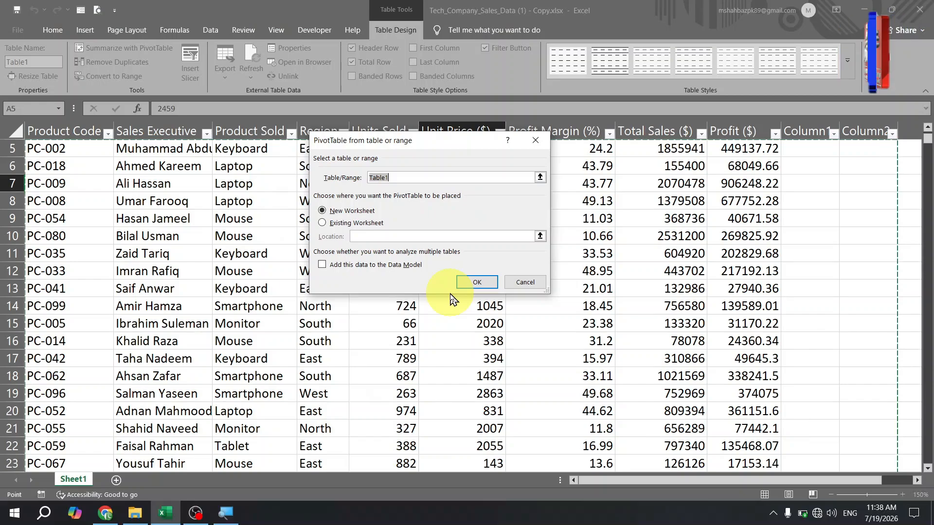
key("Escape")
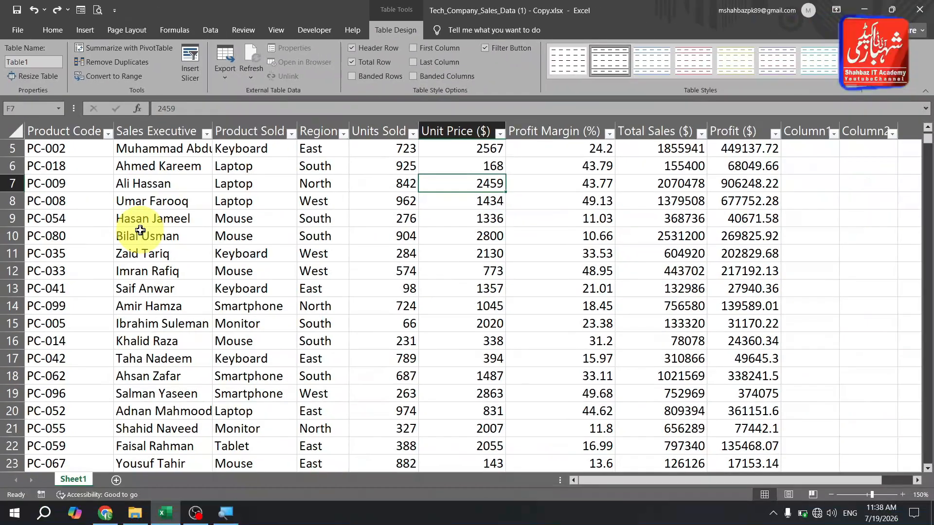
- Remove duplicate rows from the table, comparing all columns from Product Code to Column2 and treating the data as having headers
left_click(409, 509)
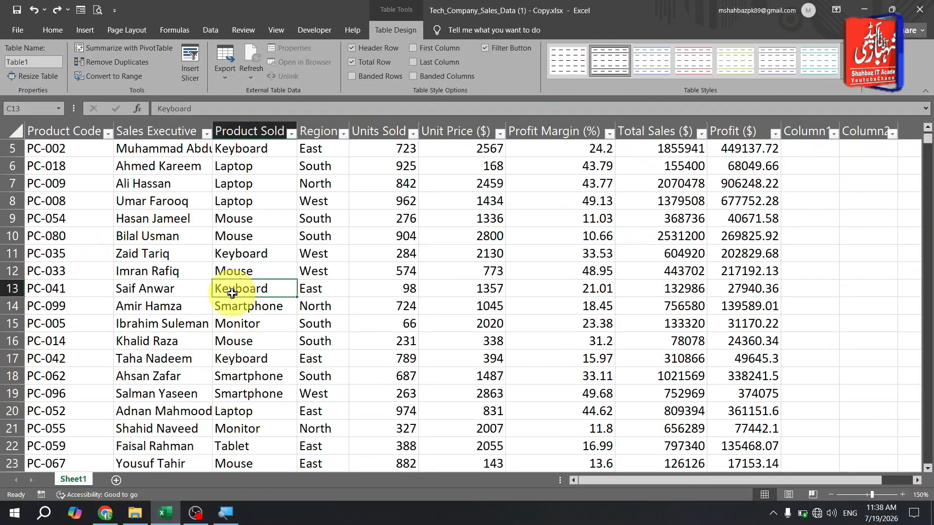
left_click(130, 66)
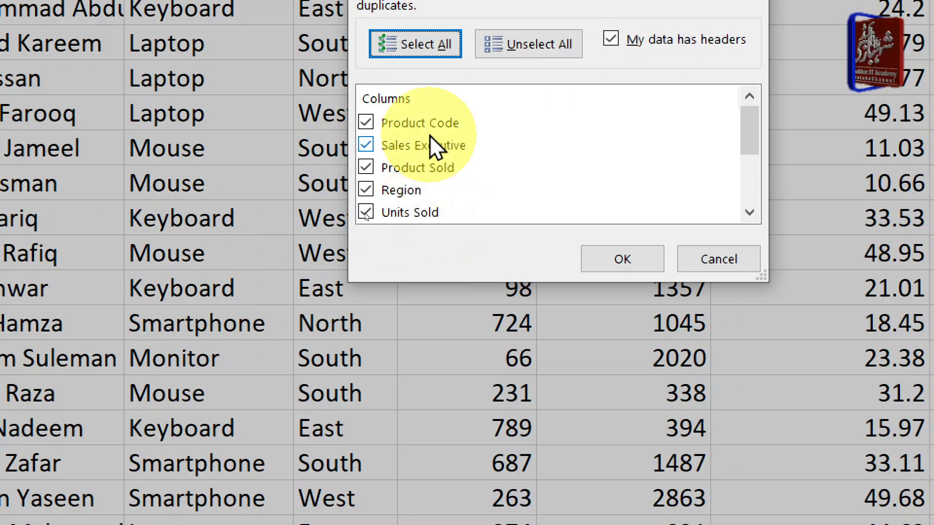
scroll(428, 146, "down", 5)
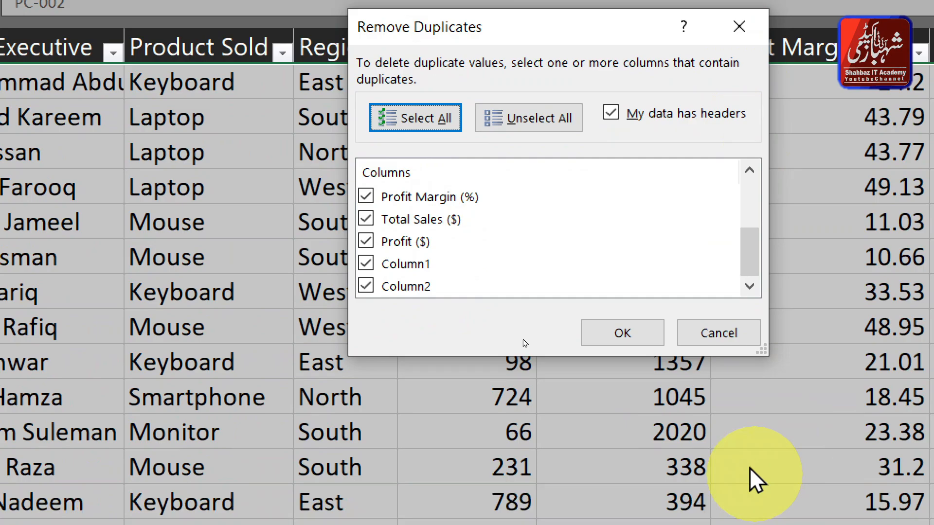
left_click(611, 343)
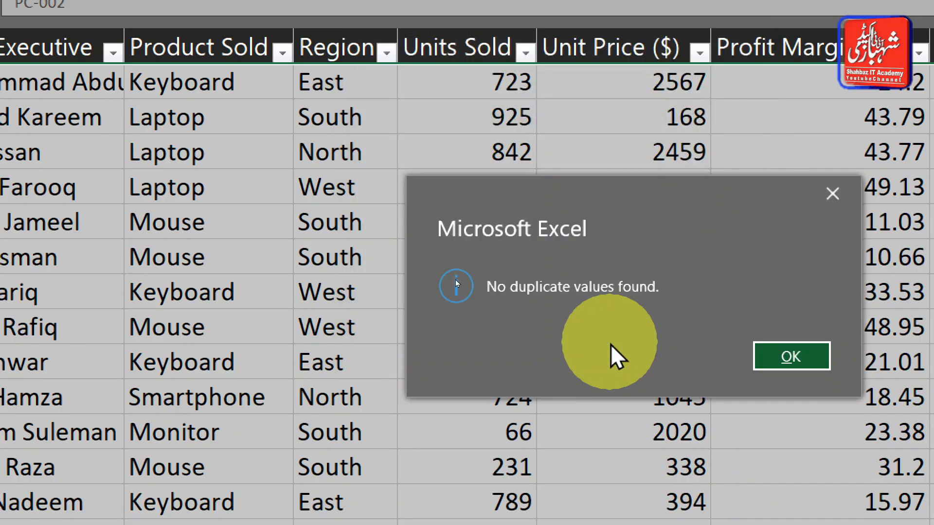
left_click(792, 350)
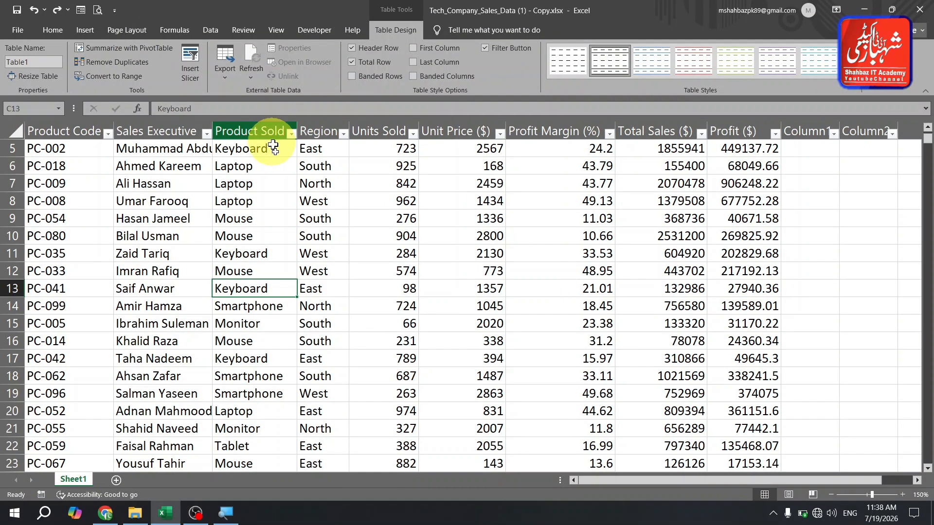
- Look through the table's lower rows, return to the start of the sheet and check the Units Sold filter button
left_click(282, 177)
scroll(317, 183, "down", 20)
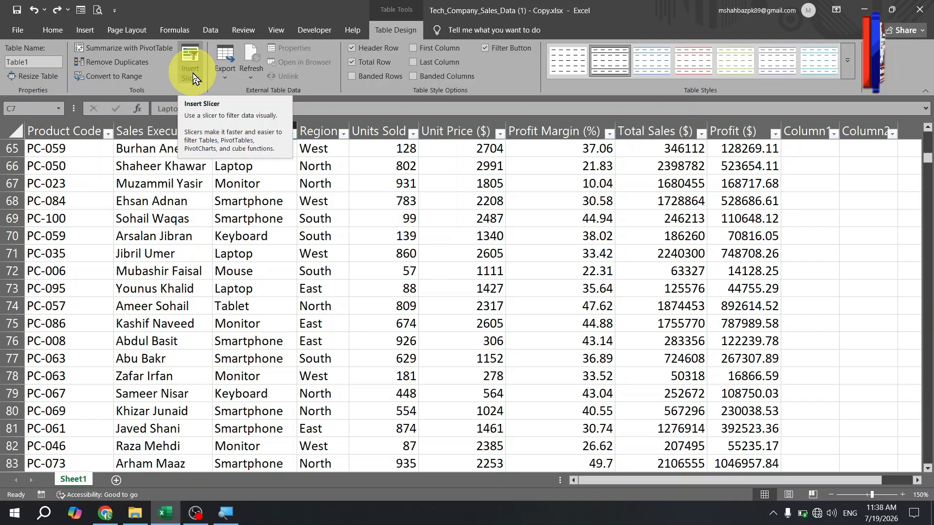
left_click(330, 195)
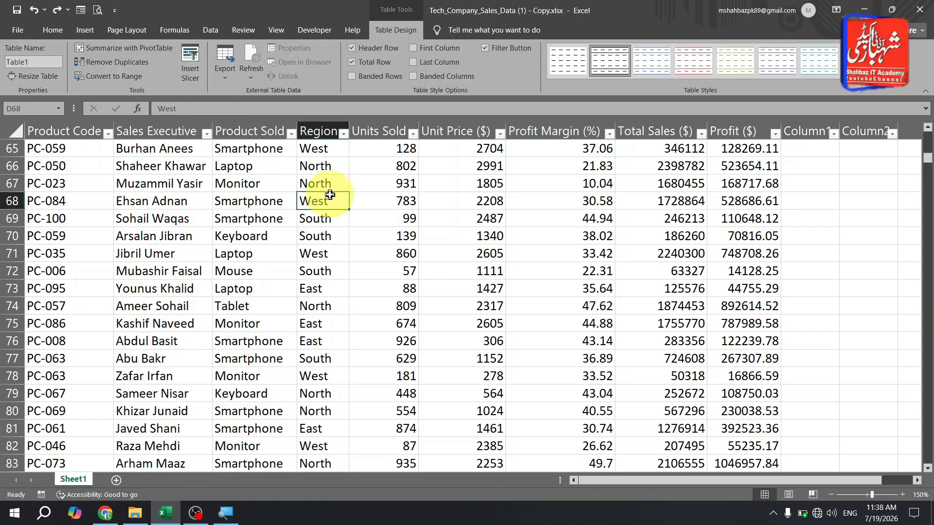
key("ctrl+Up")
key("ctrl+Up")
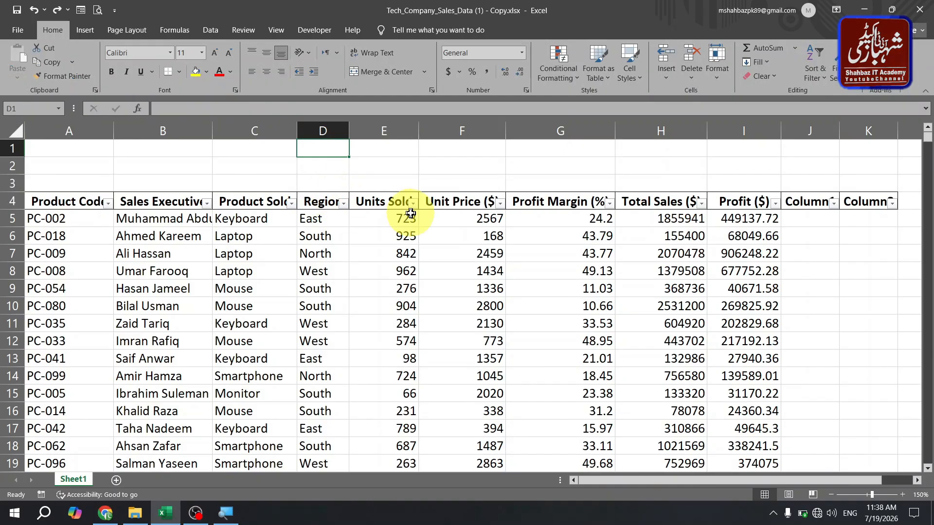
left_click(412, 203)
key("Escape")
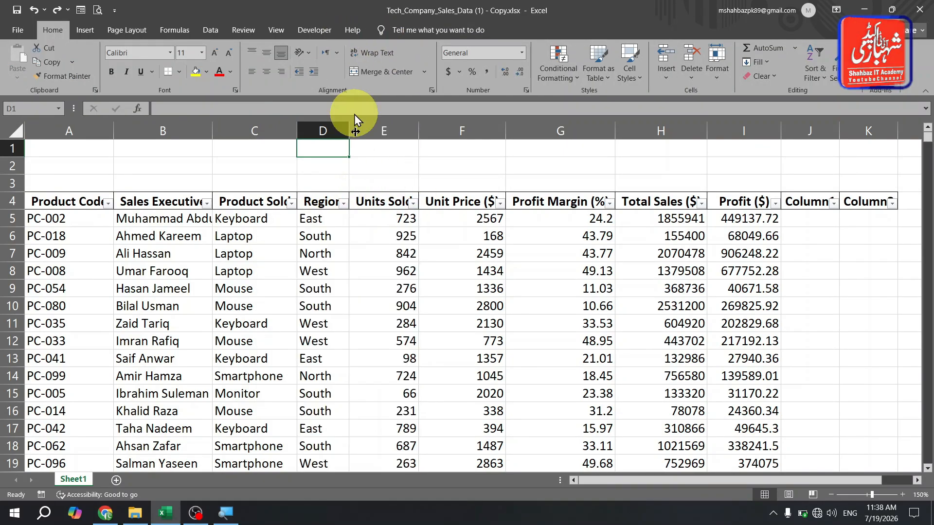
- Hide the filter buttons in the table's header row
left_click(365, 253)
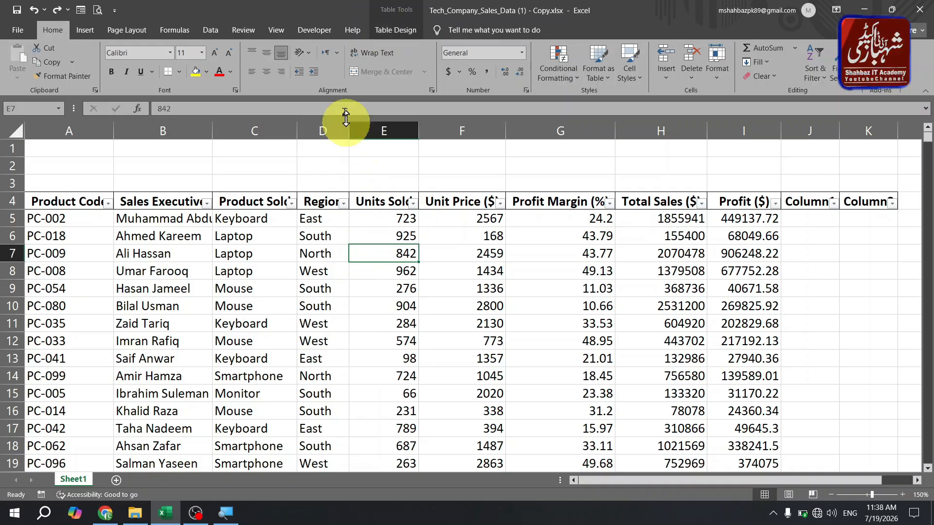
left_click(397, 31)
left_click(518, 49)
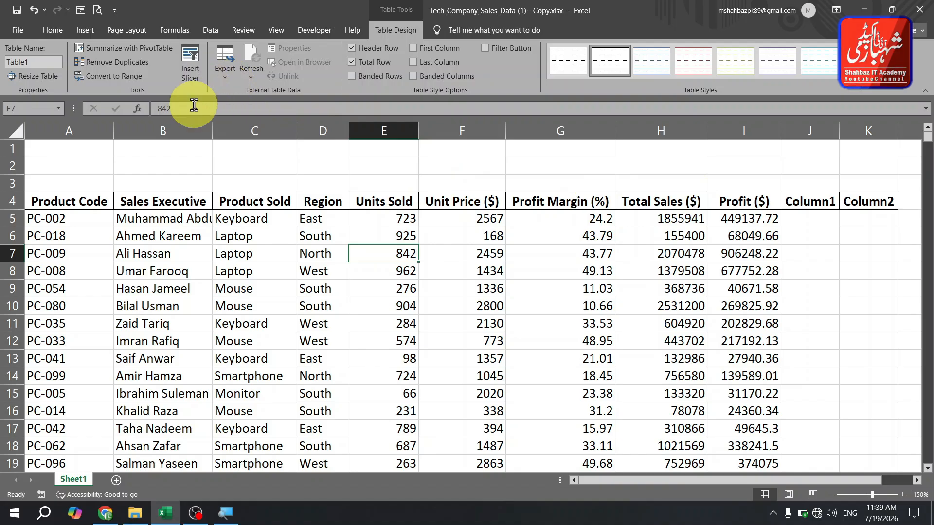
- Insert slicers for the table's Region and Product Sold columns
left_click(191, 65)
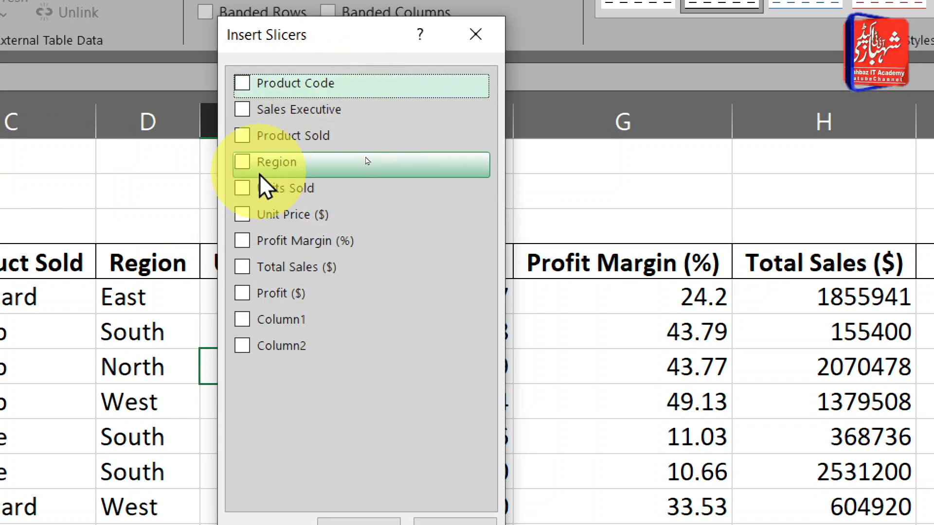
left_click(367, 161)
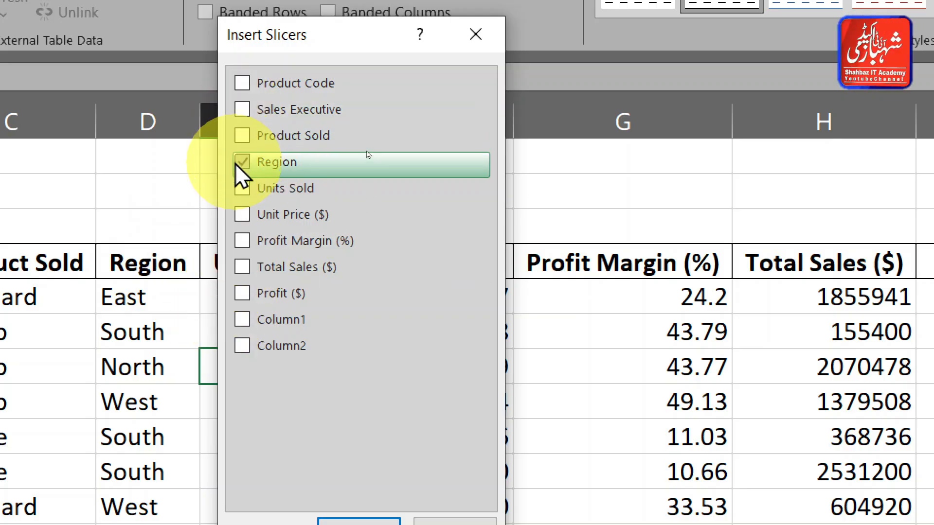
left_click(242, 137)
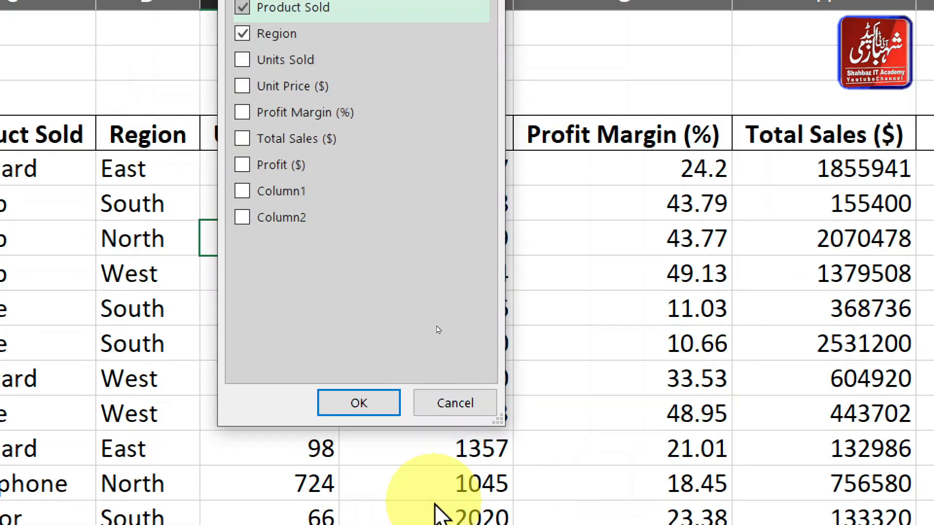
left_click(370, 402)
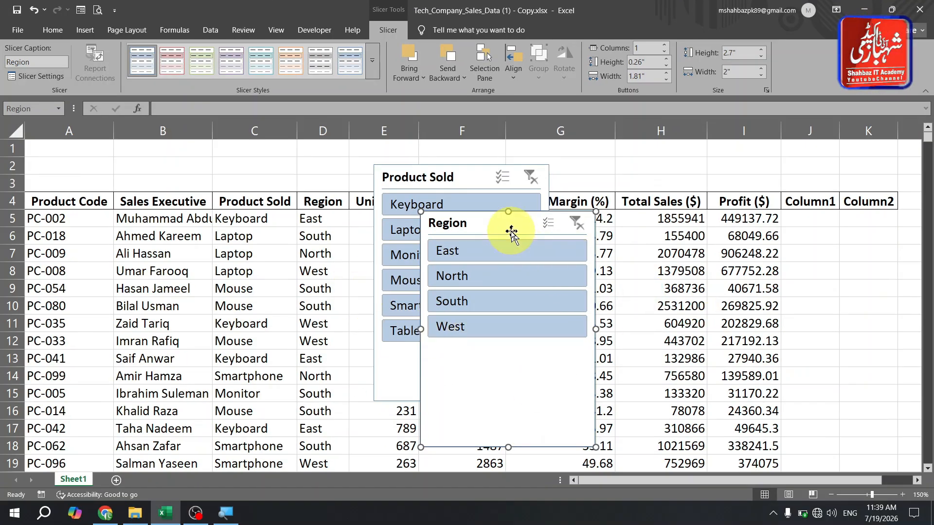
- Place the Region and Product Sold slicers side by side over the table's last columns so the Unit Price data is uncovered
left_click_drag(511, 235, 839, 189)
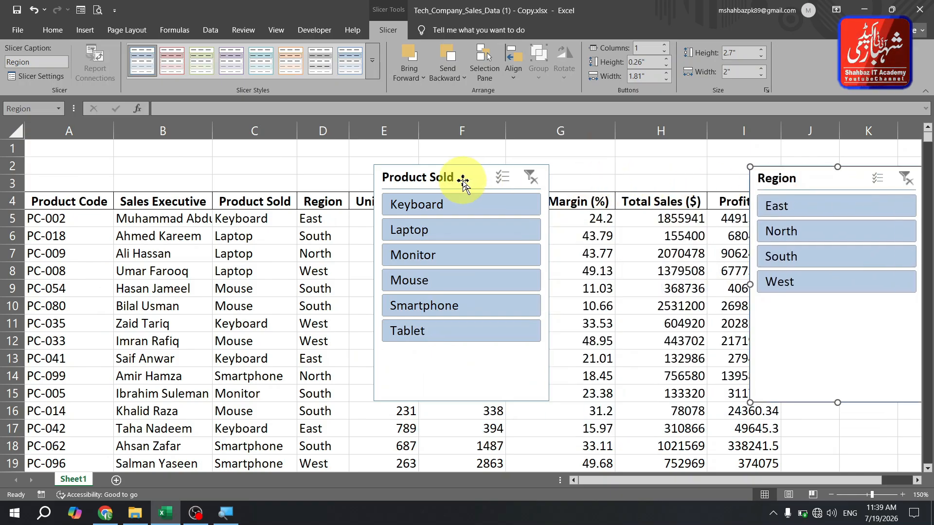
left_click_drag(462, 181, 670, 171)
left_click(452, 201)
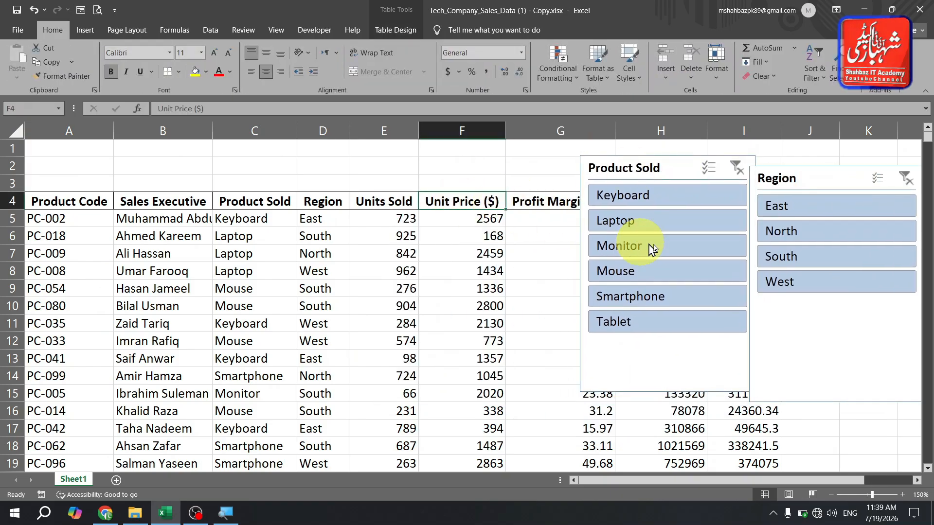
- Filter the table to Keyboard with the Product Sold slicer, examine the total profit in the Total row and return to the header row
left_click(663, 207)
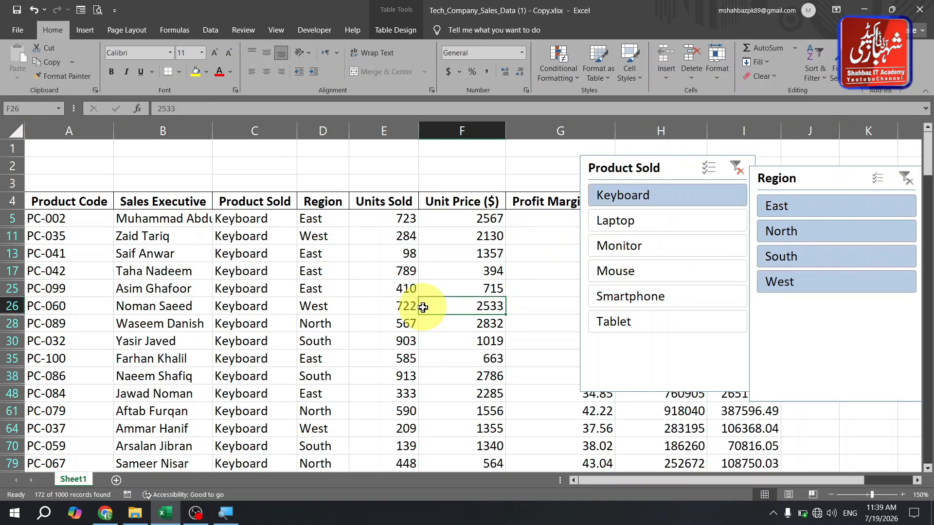
key("ctrl+Down")
key("Down")
key("Down")
key("Down")
key("Down")
key("Up")
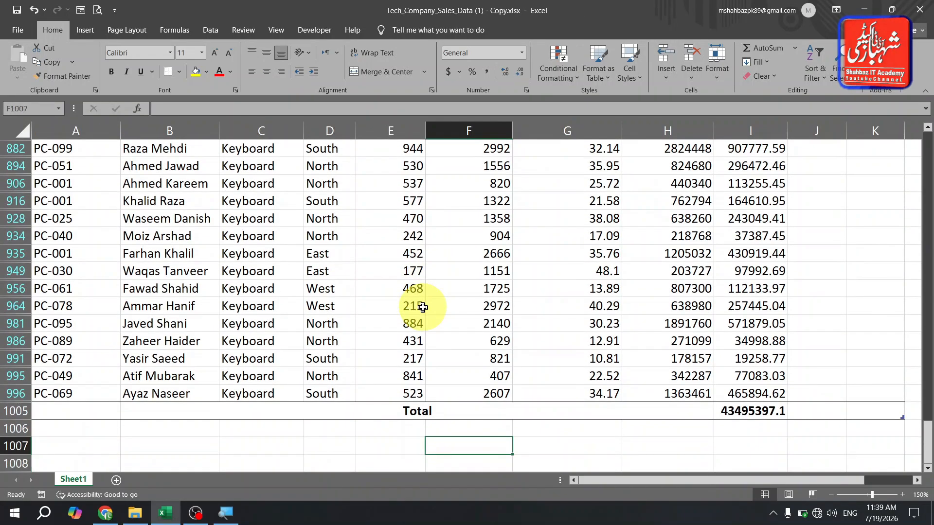
key("Up")
key("Right")
key("Right")
key("Right")
key("Right")
key("Right")
key("Right")
key("Right")
key("Right")
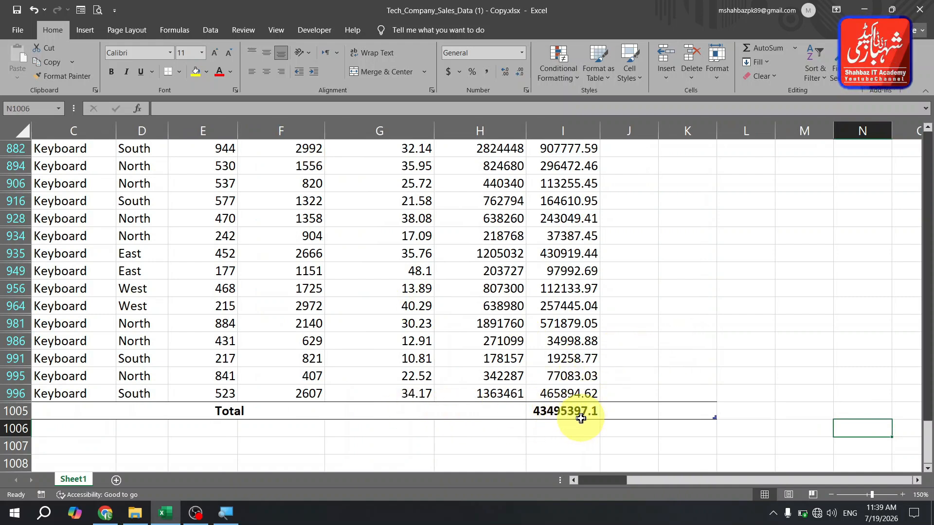
left_click(639, 328)
key("ctrl+Up")
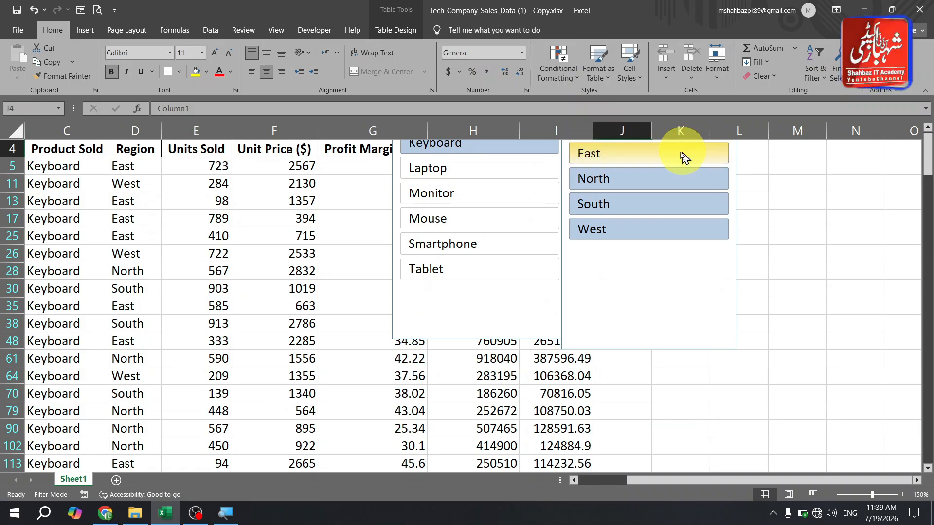
- Narrow the Keyboard rows to the East region with the slicer, check the Total row and return to row 1
left_click(663, 158)
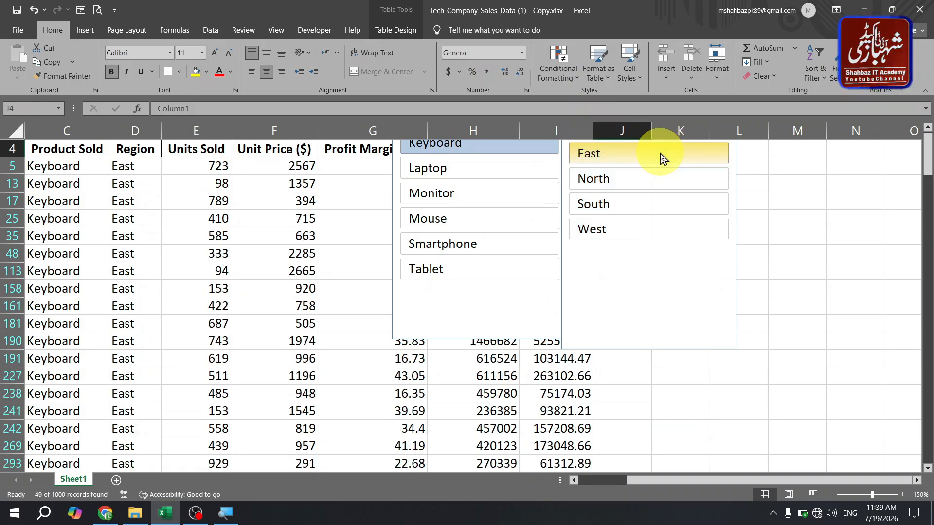
left_click(777, 198)
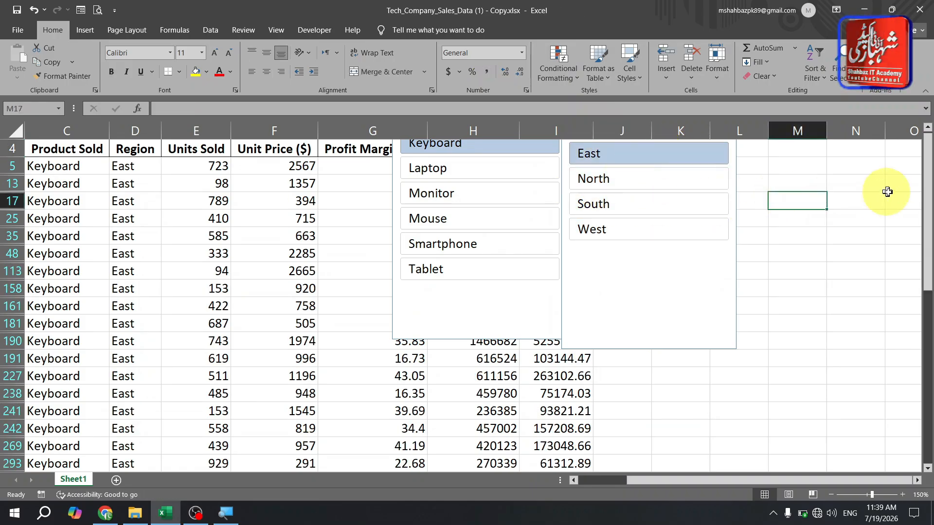
left_click_drag(929, 197, 918, 428)
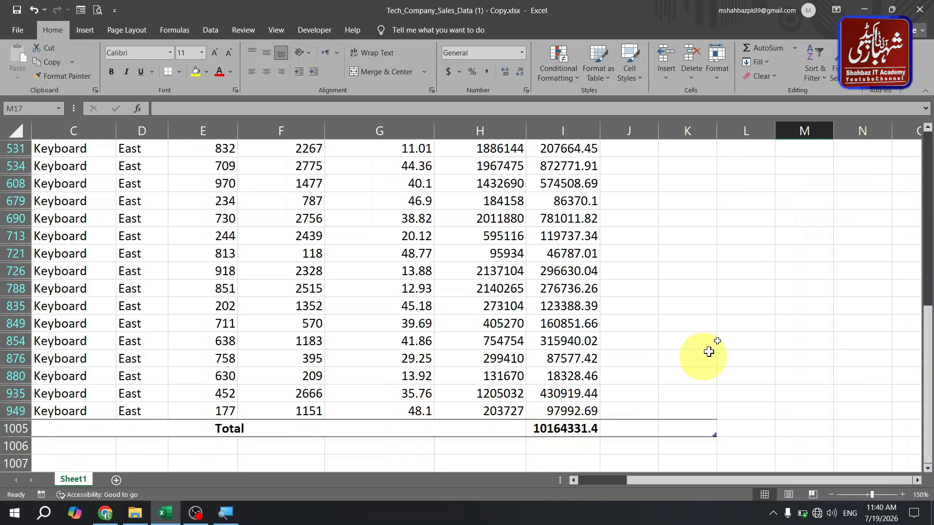
left_click(719, 290)
key("ctrl+Up")
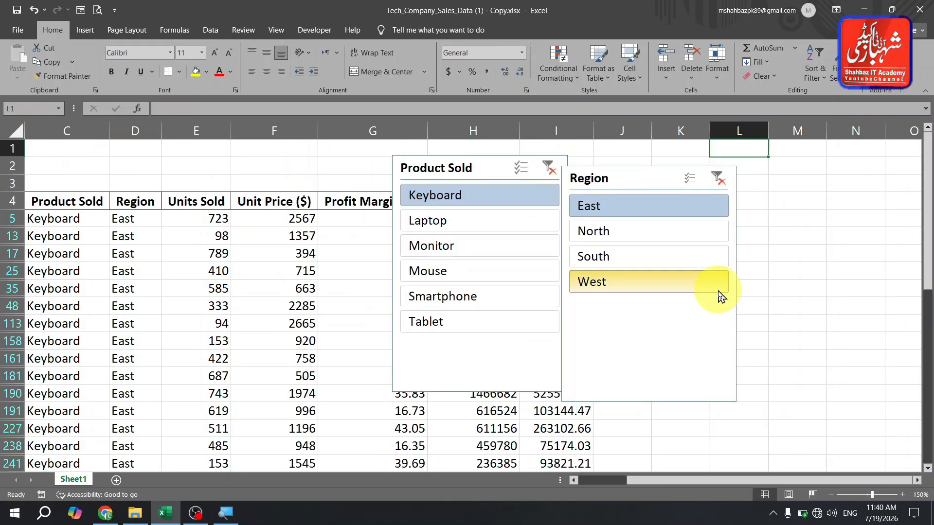
- Switch the Product Sold slicer through Laptop, Monitor and Mouse, and set the Region slicer to South
left_click(485, 233)
left_click(481, 249)
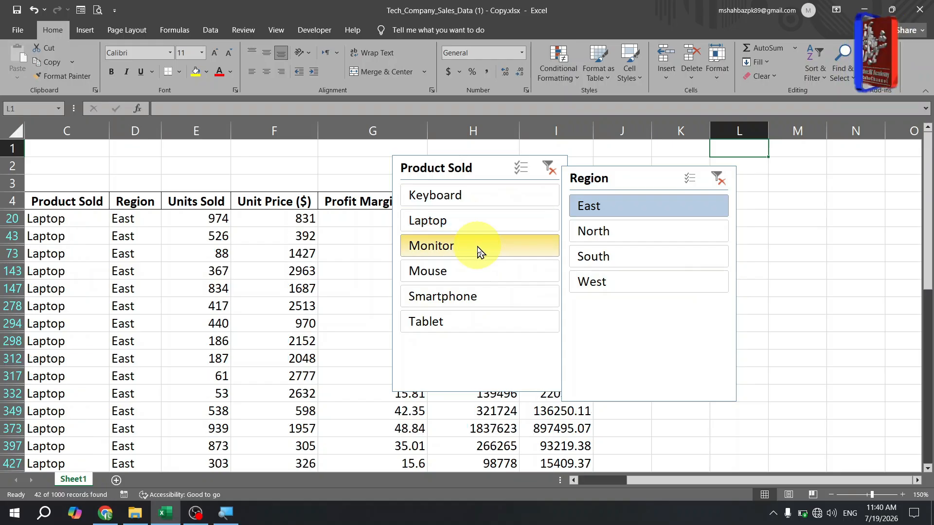
left_click(479, 280)
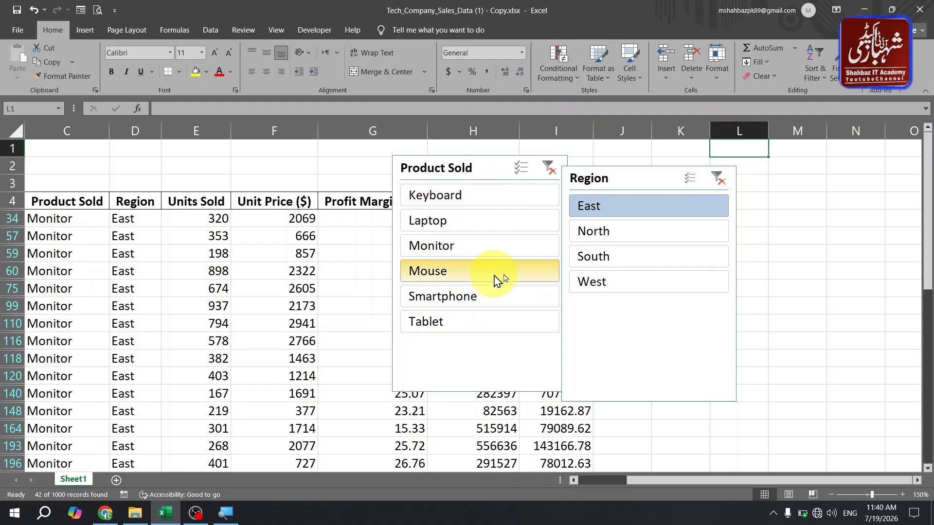
left_click(658, 256)
left_click(306, 204)
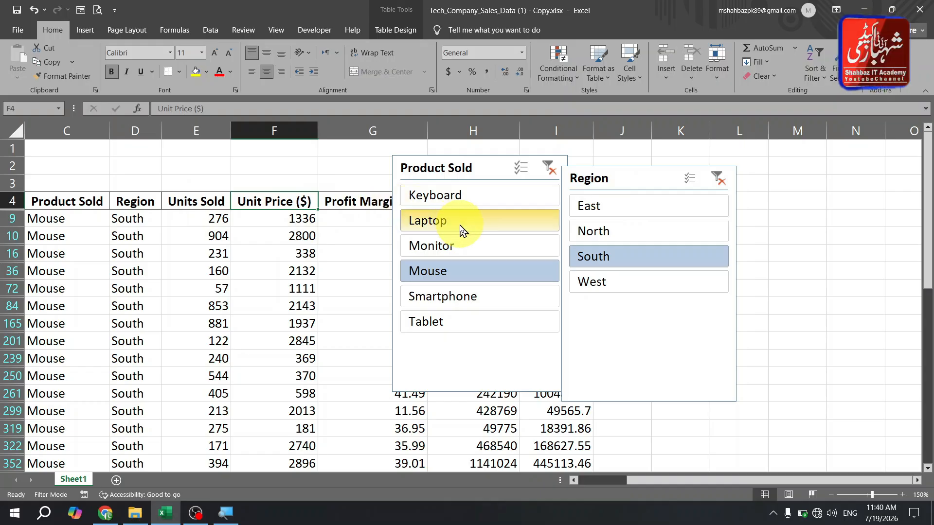
- Zoom the sheet out to 110% and stack the Product Sold slicer above the Region slicer beside the Profit column
left_click(831, 495)
left_click(832, 495)
left_click(832, 495)
left_click_drag(616, 165, 659, 288)
left_click_drag(491, 154, 651, 143)
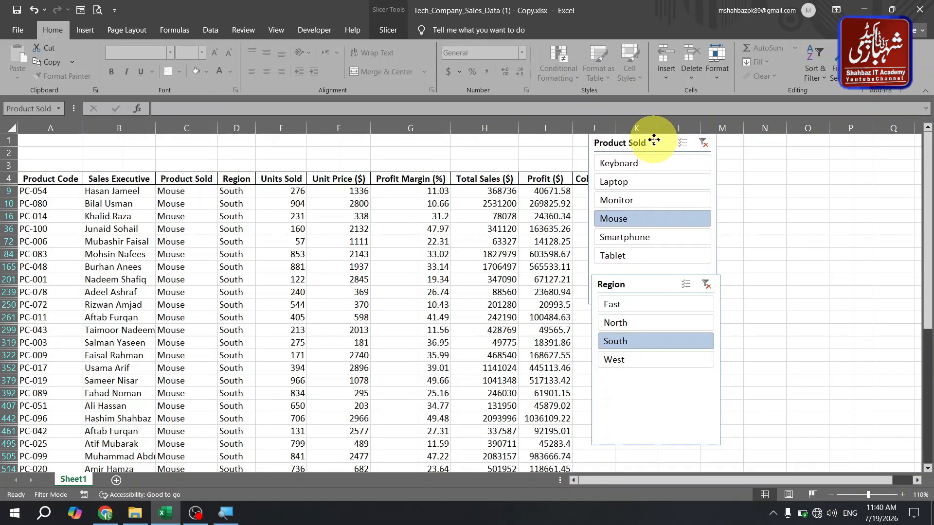
left_click(785, 282)
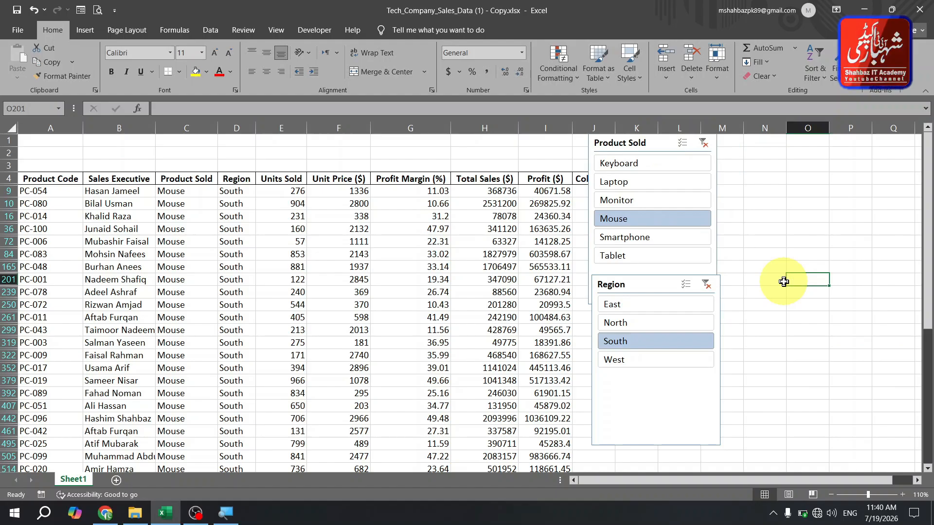
- Filter the table to Monitor in the North region with the slicers, and clear the Product Sold filter
left_click(653, 201)
left_click(651, 183)
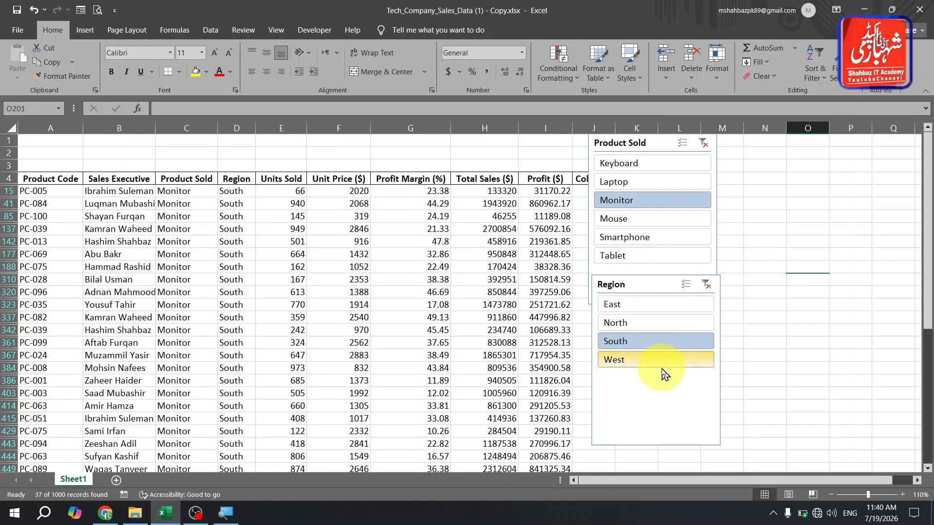
left_click(665, 323)
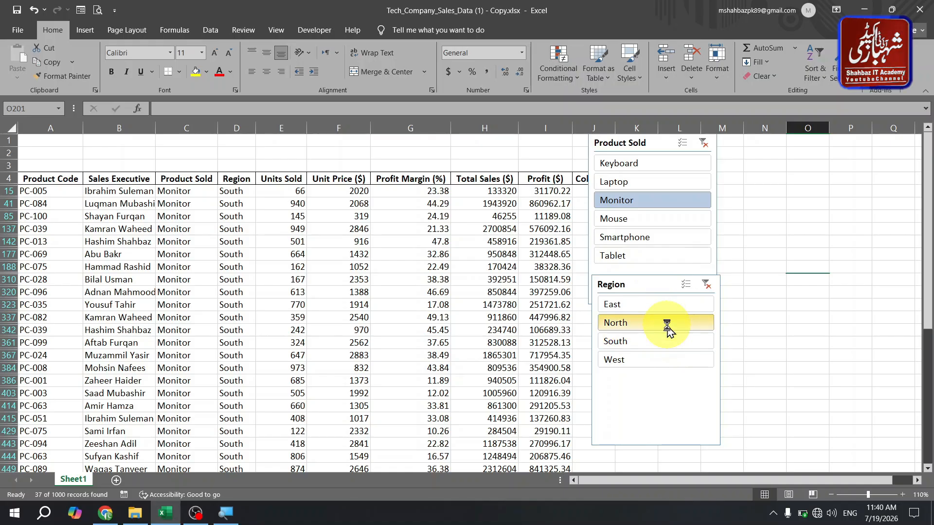
left_click(703, 143)
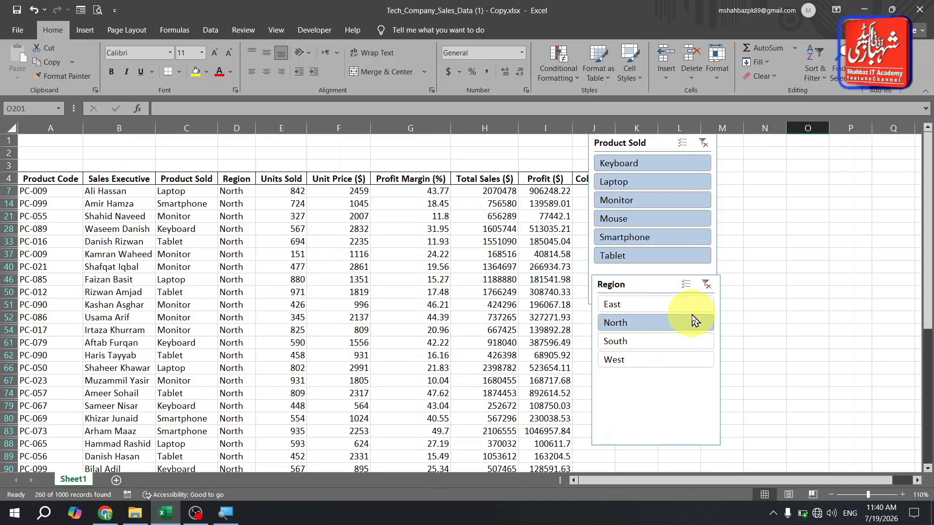
- Filter the Region slicer to East, examine the total profit in the Total row and return to row 1
left_click(686, 306)
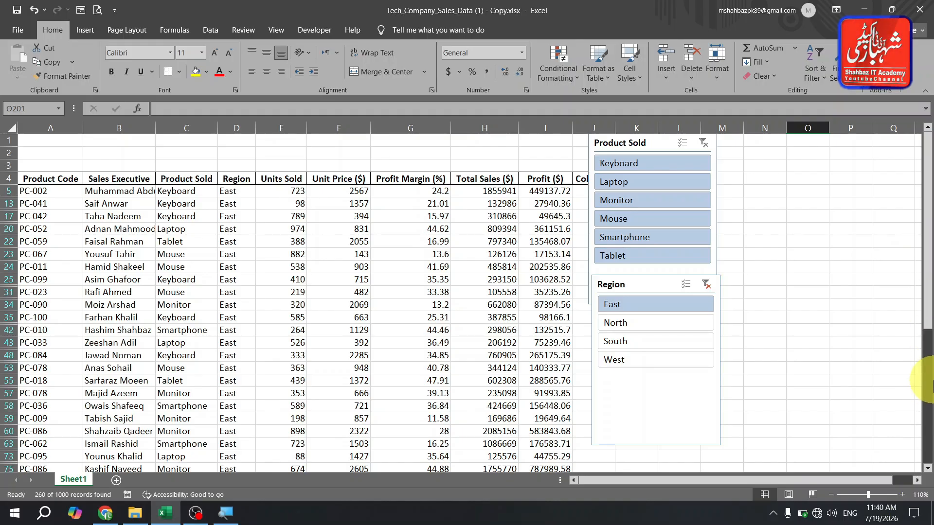
left_click_drag(929, 315, 927, 450)
scroll(538, 459, "down", 20)
left_click(494, 314)
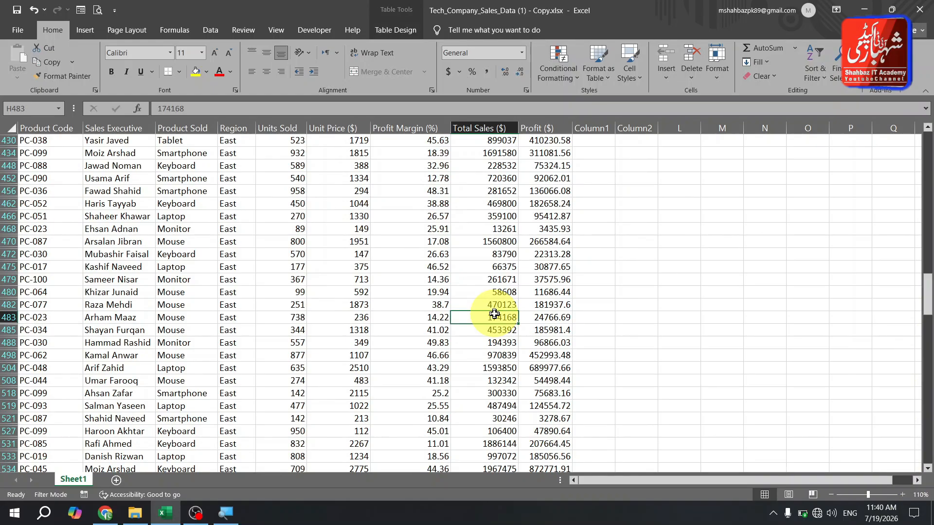
key("ctrl+Down")
key("Down")
key("Down")
key("Down")
key("Down")
key("Down")
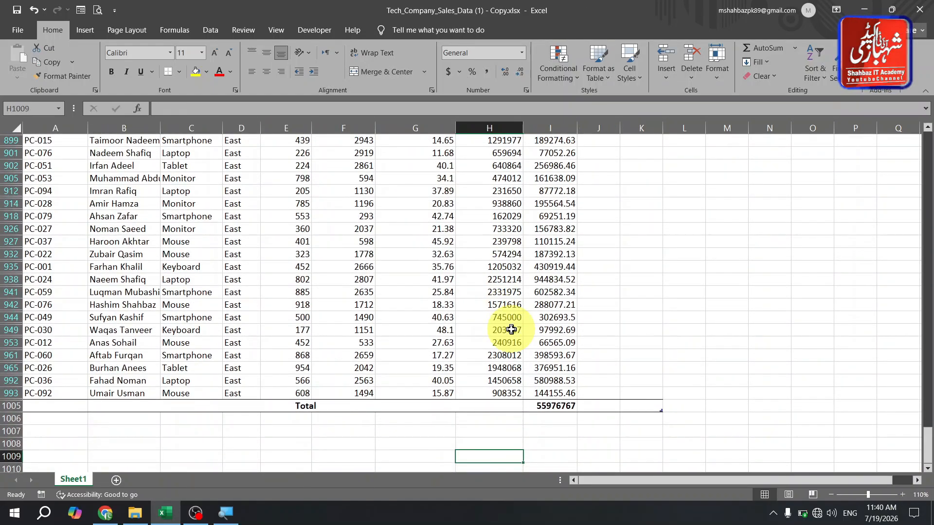
scroll(535, 368, "up", 8, "ctrl")
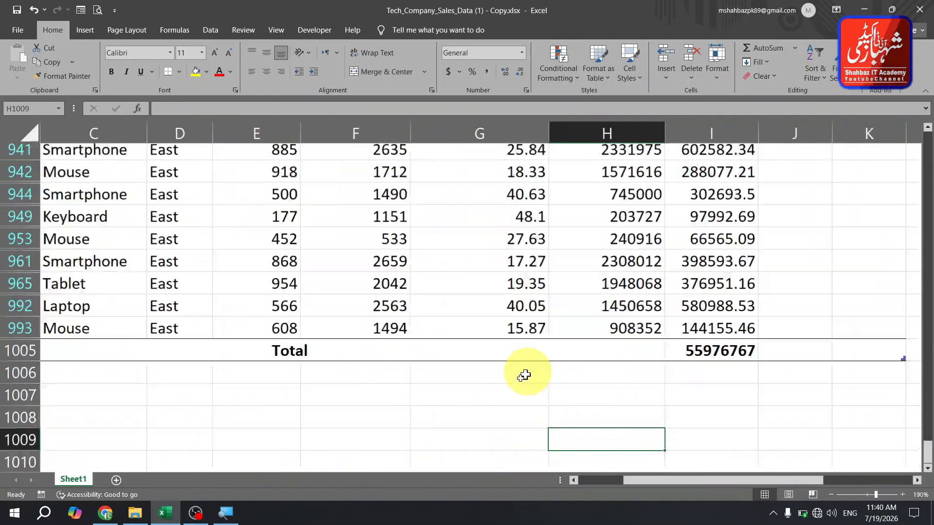
left_click(821, 292)
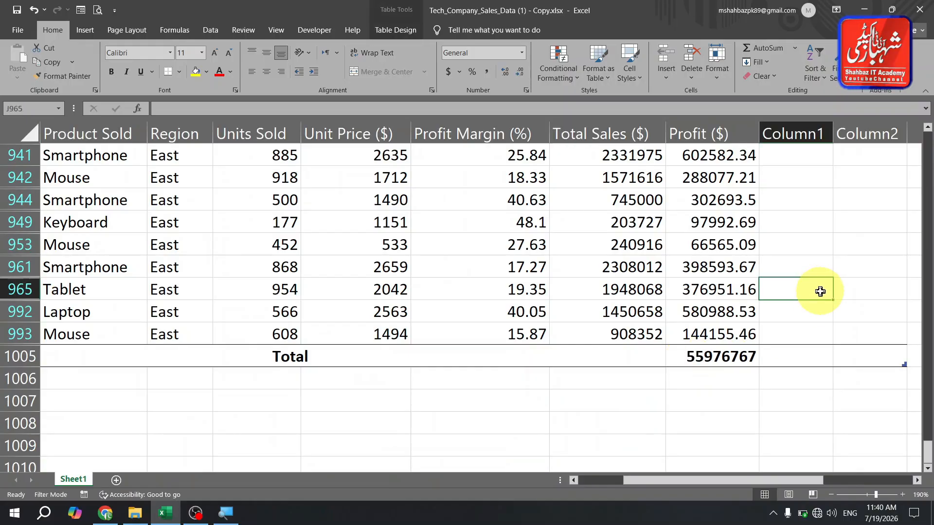
key("ctrl+Up")
key("ctrl+Up")
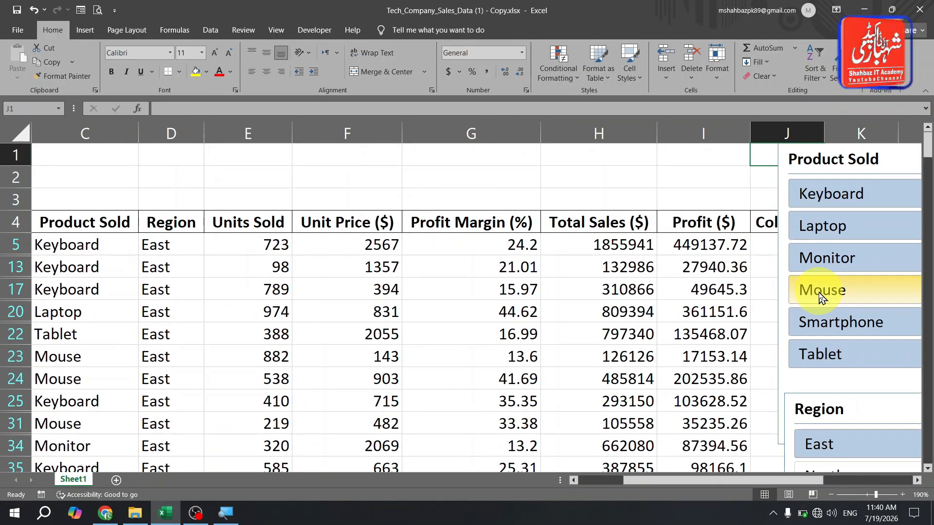
- Set the sheet zoom to 140% and move both slicers farther from the Profit column, uncovering Column1
key("Right")
key("Right")
key("Right")
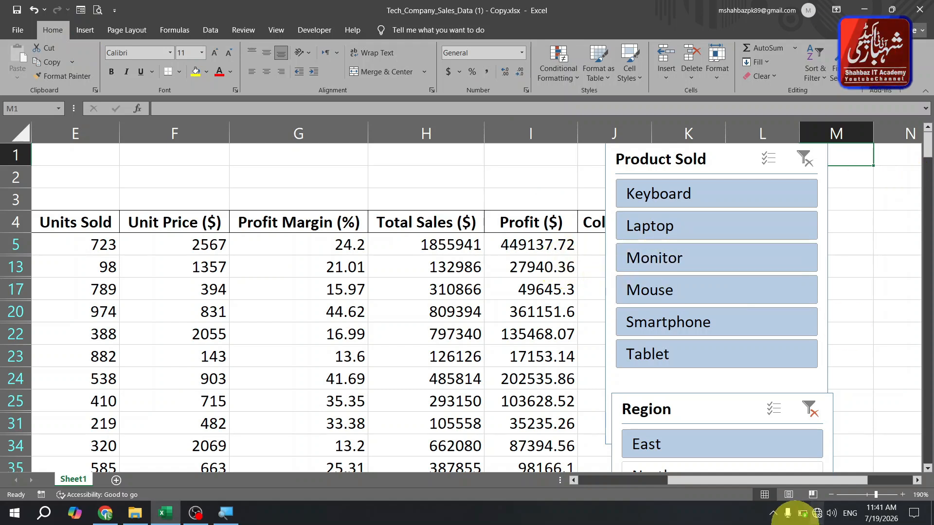
left_click(830, 495)
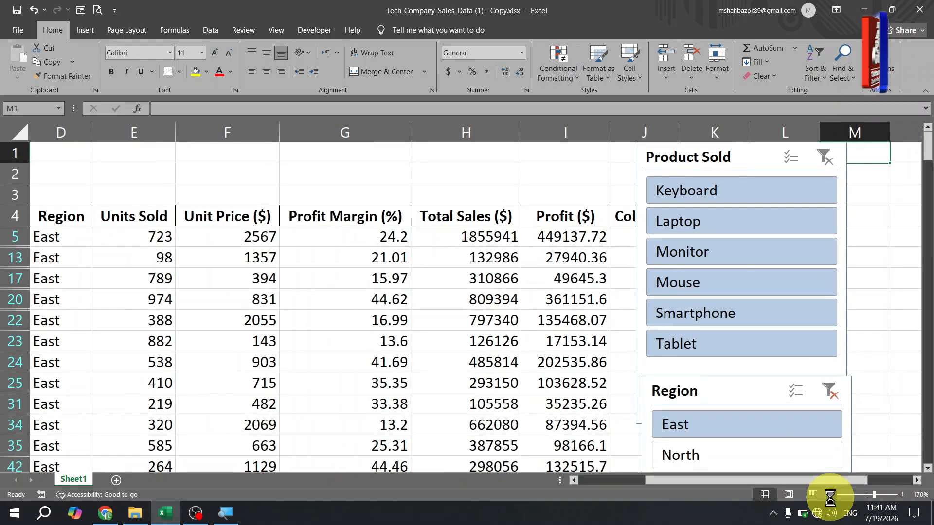
left_click(831, 495)
left_click(831, 495)
left_click(831, 495)
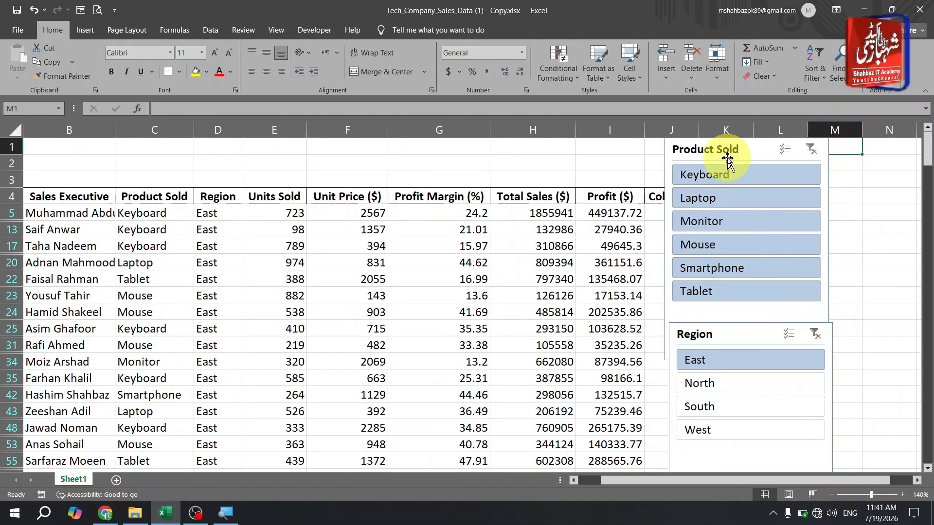
left_click_drag(763, 148, 830, 154)
mouse_move(729, 341)
left_mouse_down()
mouse_move(776, 323)
mouse_move(744, 352)
left_mouse_up()
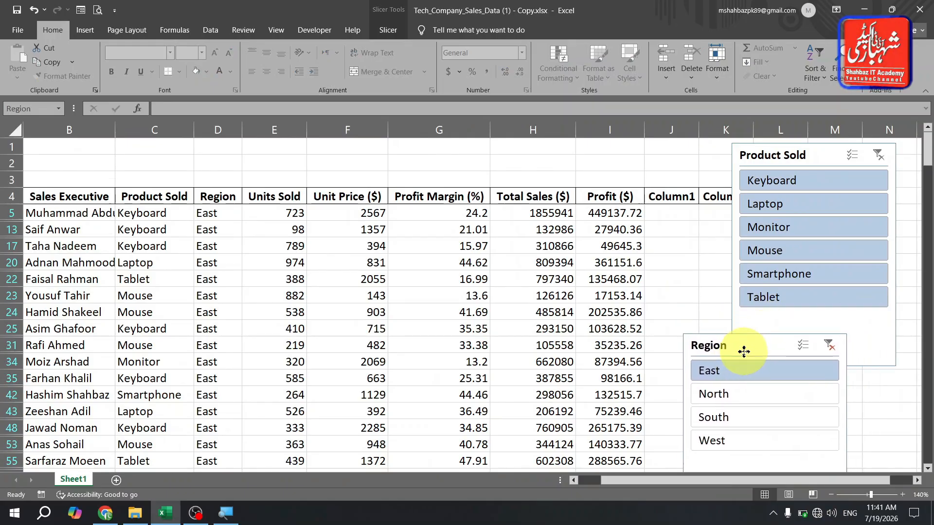
- Clear the East filter and multi-select Monitor and Mouse in the Product Sold slicer with North and South in the Region slicer
left_click(830, 346)
left_click(828, 229)
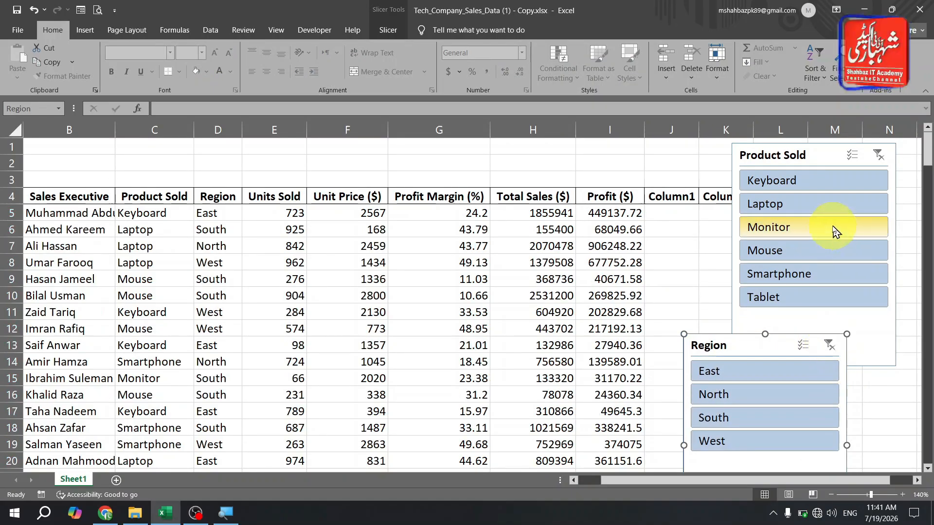
left_click(787, 422)
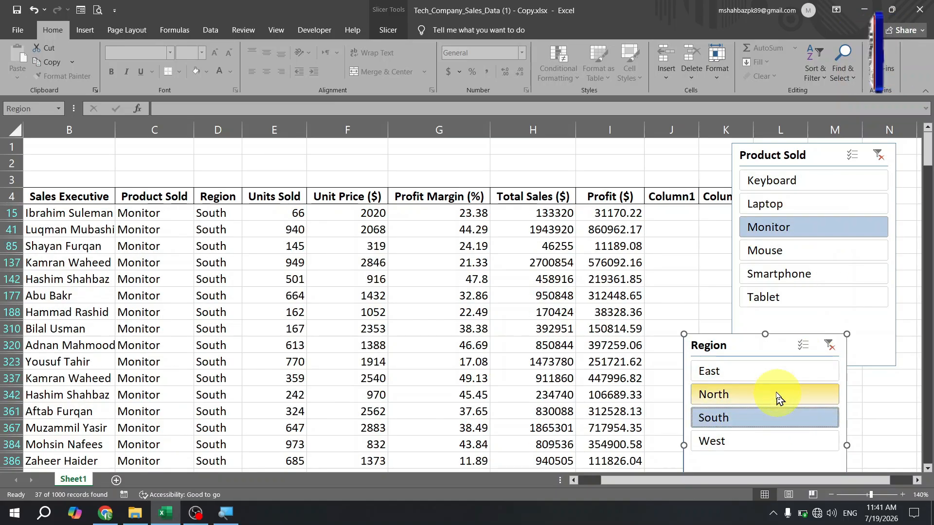
left_click(775, 396)
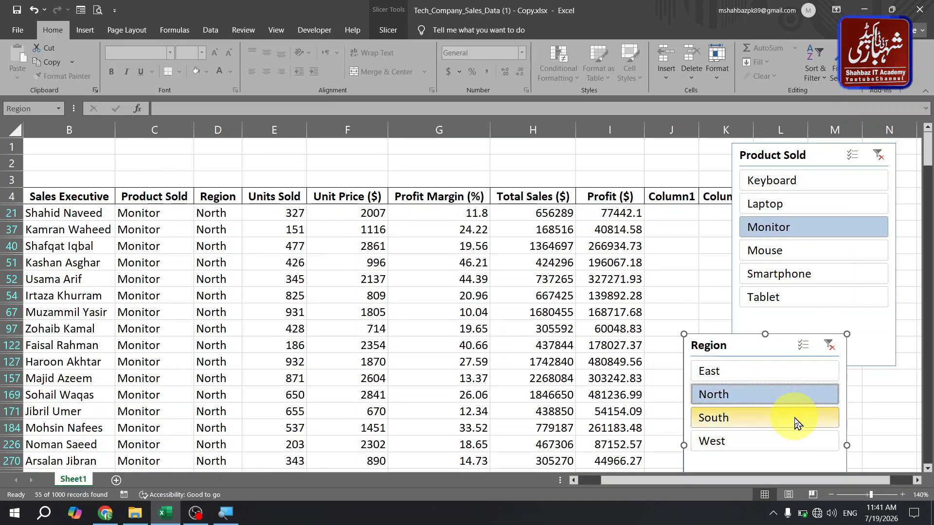
left_click(798, 422, "ctrl")
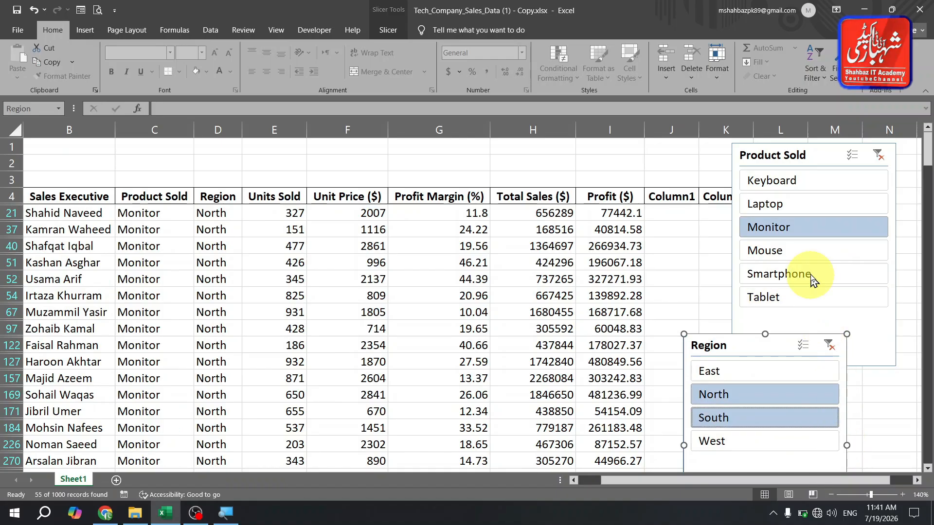
left_click(820, 256, "ctrl")
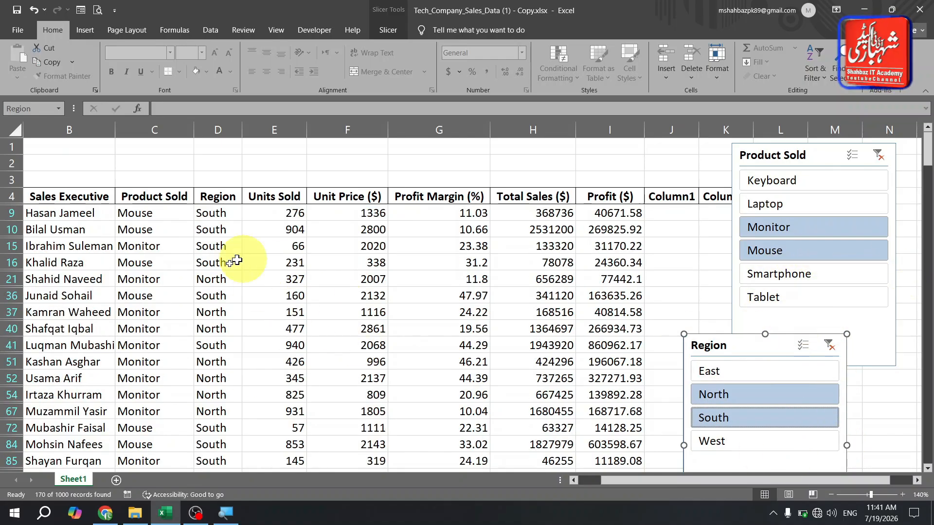
- Clear the filters of both the Product Sold and Region slicers
left_click(878, 155)
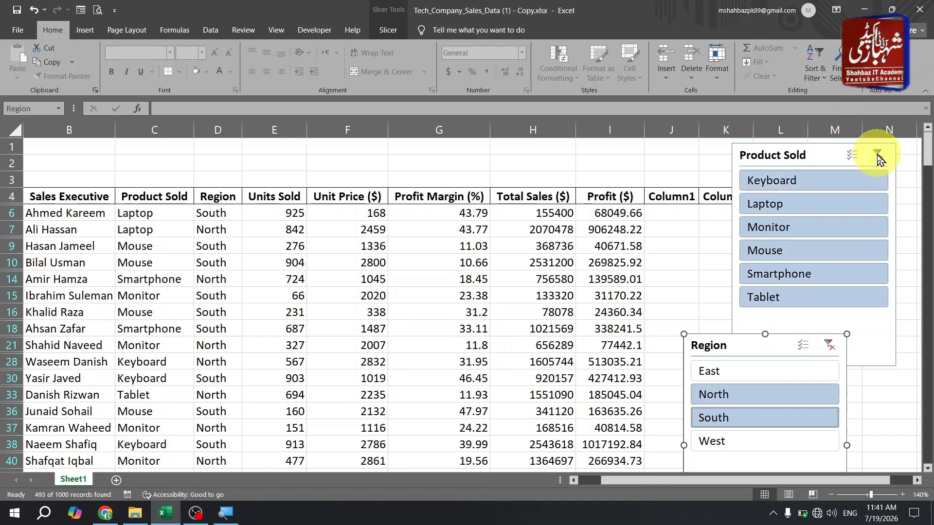
left_click(830, 346)
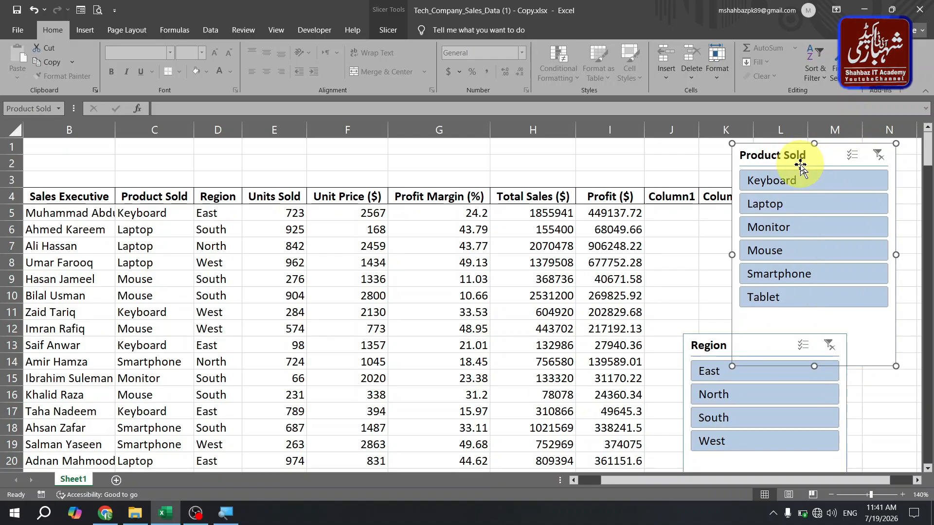
- Delete the Product Sold slicer and the Region slicer from the sheet
key("Delete")
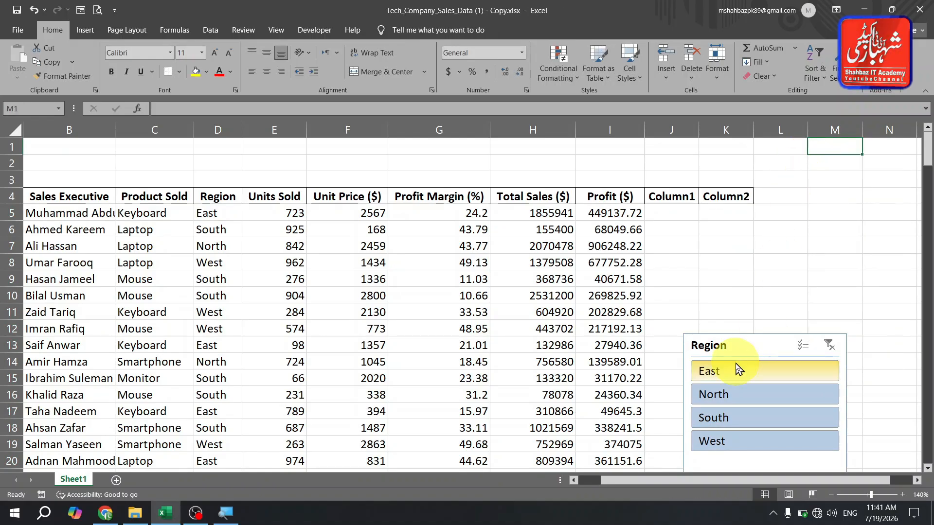
left_click(763, 339)
key("Delete")
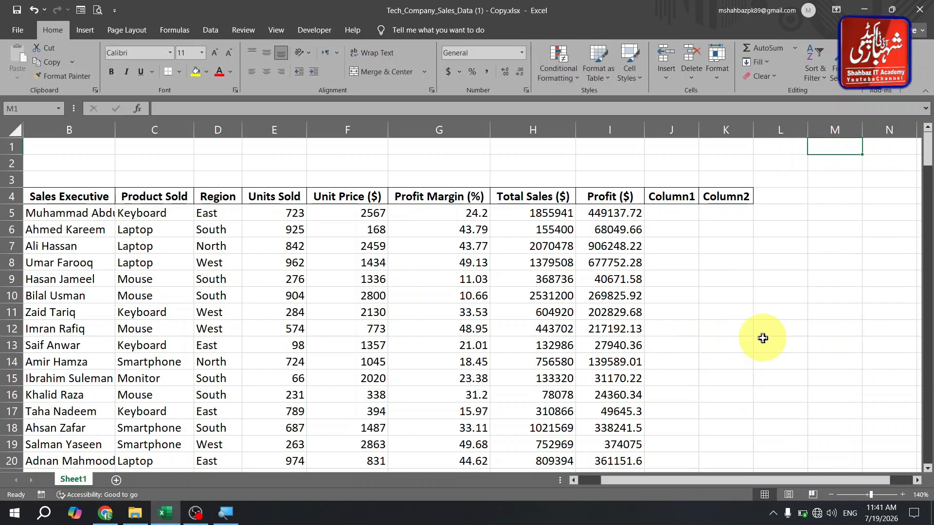
- Look through the export and refresh options available for the sales table's external data
left_click(392, 228)
left_click(406, 38)
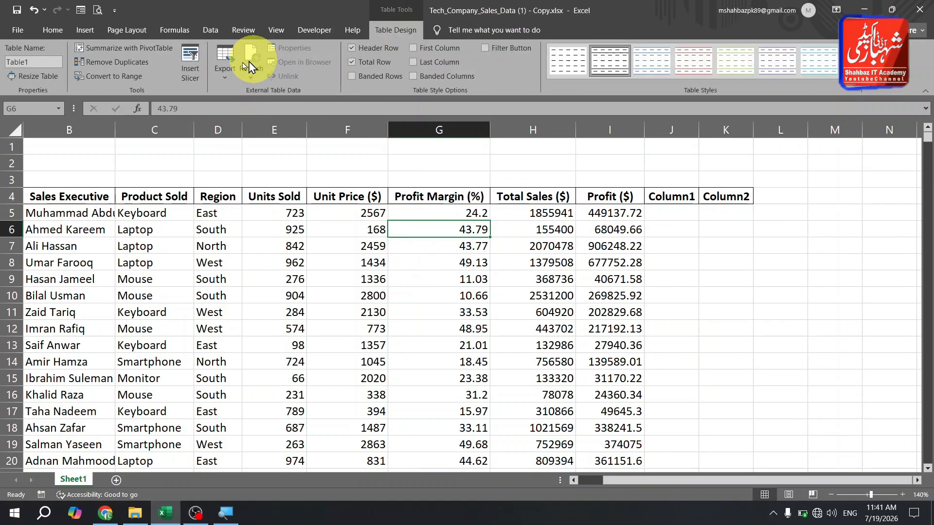
left_click(218, 77)
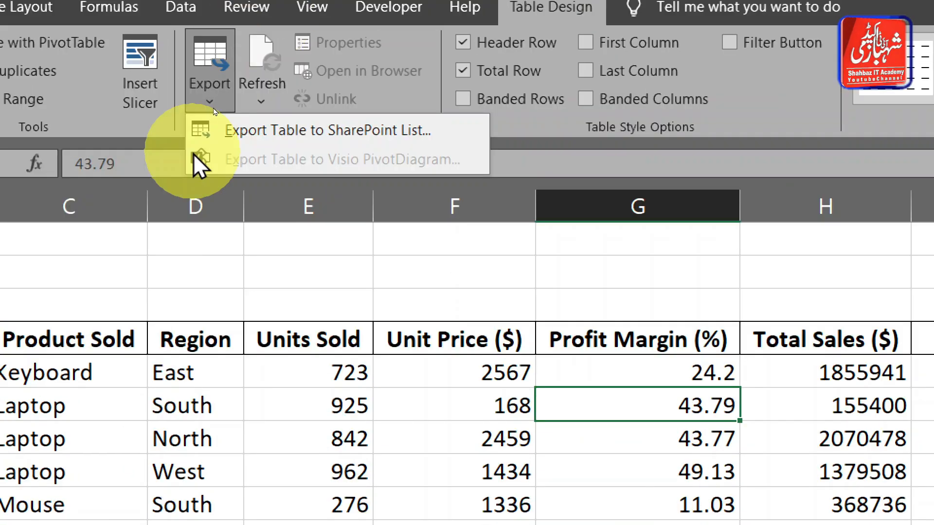
left_click(259, 64)
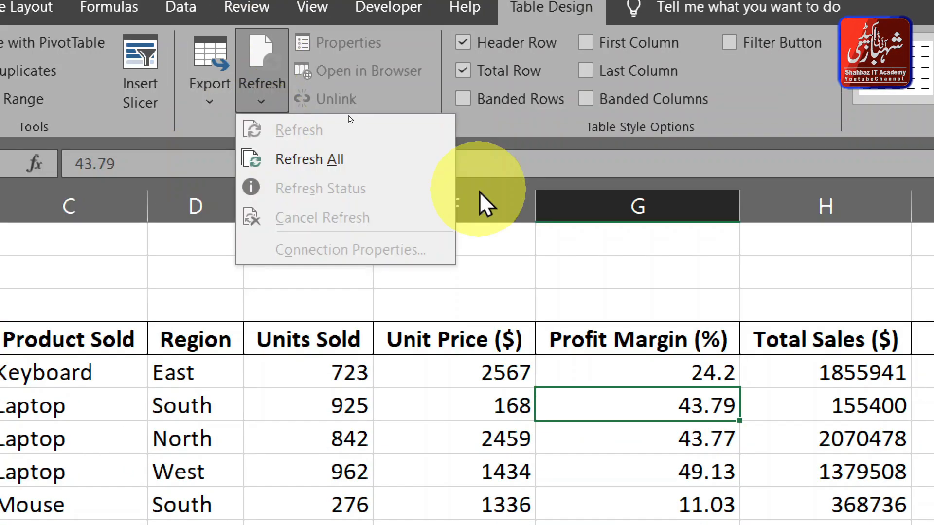
left_click(369, 449)
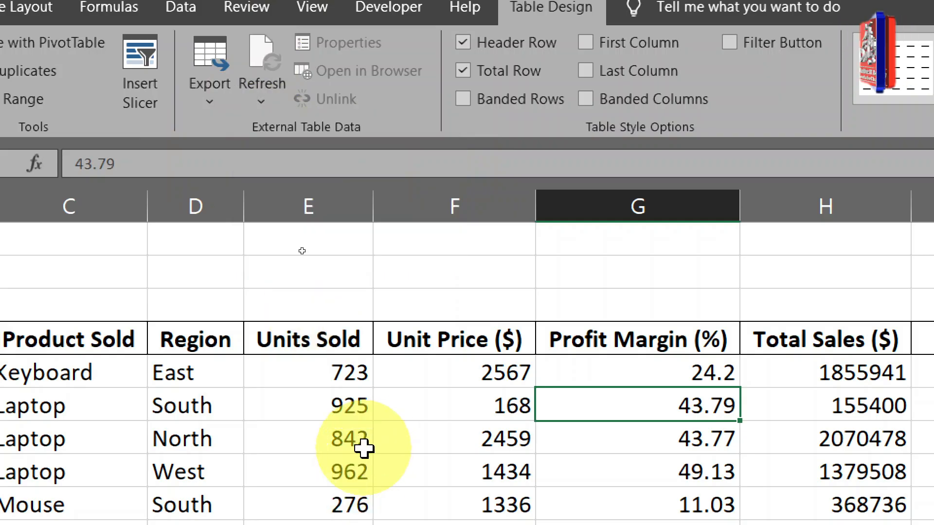
- Insert a Product Sold slicer for the table and move it over to the Profit and Column1 columns
left_click(414, 413)
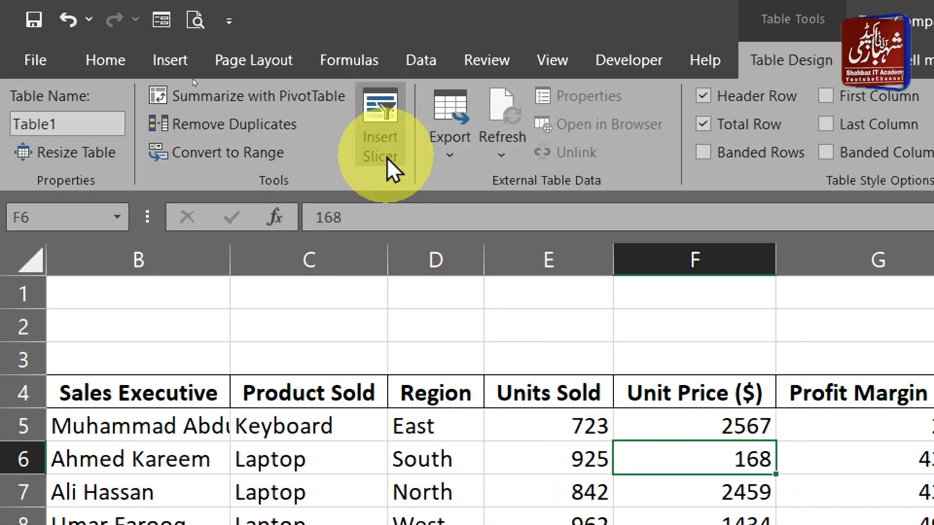
left_click(383, 156)
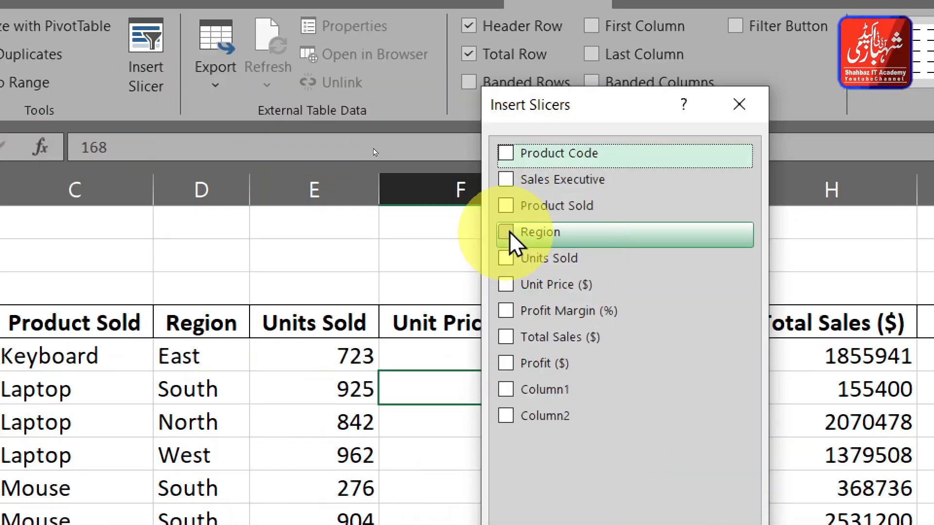
left_click(515, 212)
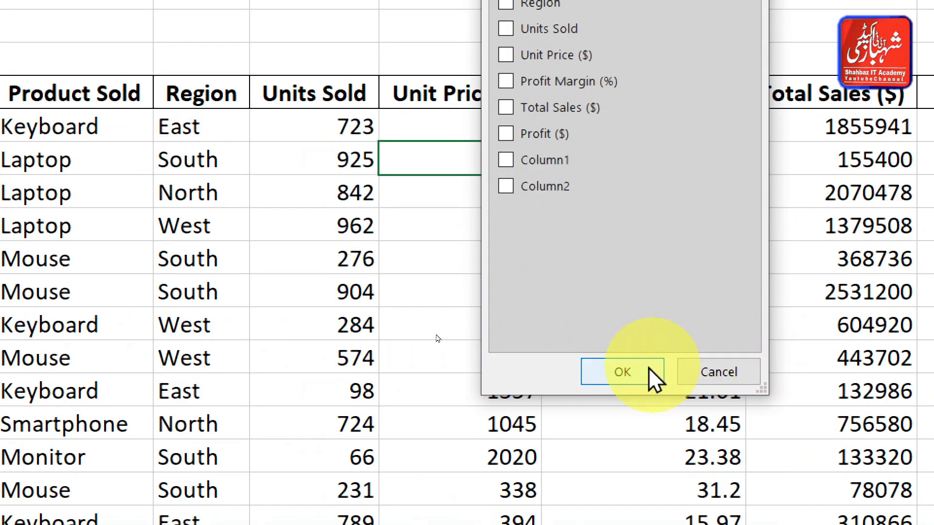
left_click(649, 370)
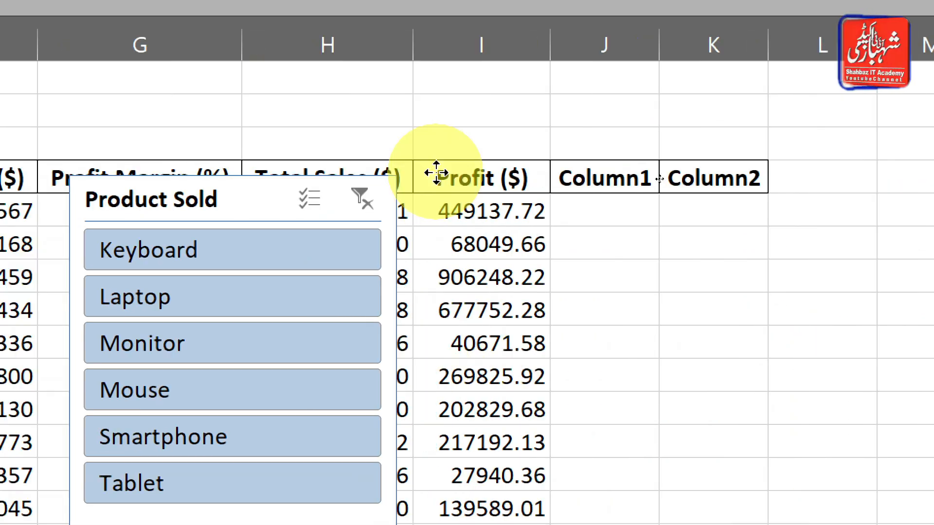
left_click_drag(436, 173, 636, 130)
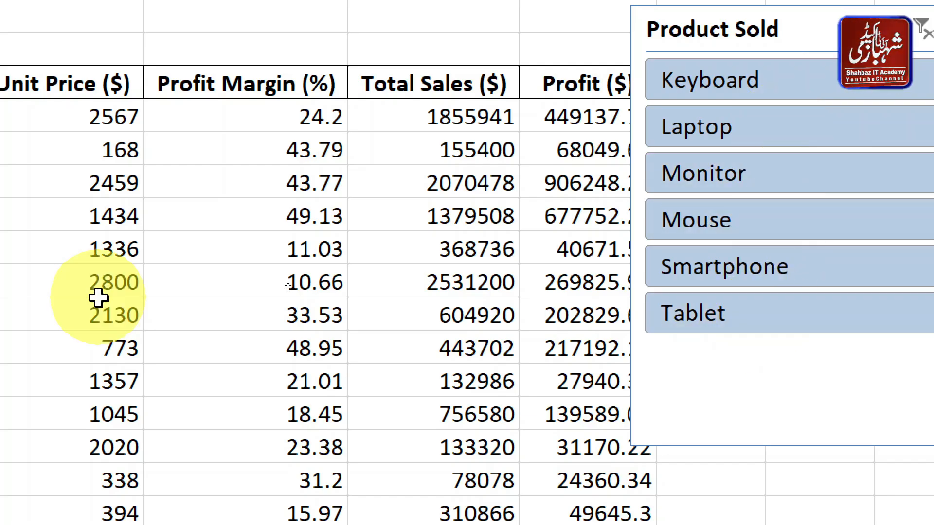
- Add a new table row directly above the Total row with Printer as its Product Sold value
key("ctrl+Home")
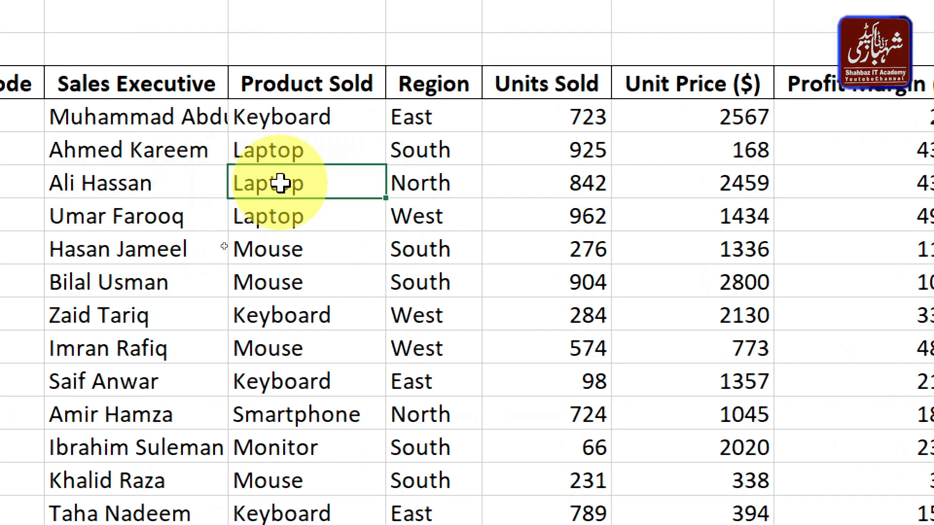
key("ctrl+Down")
key("Down")
key("Down")
key("Down")
key("Down")
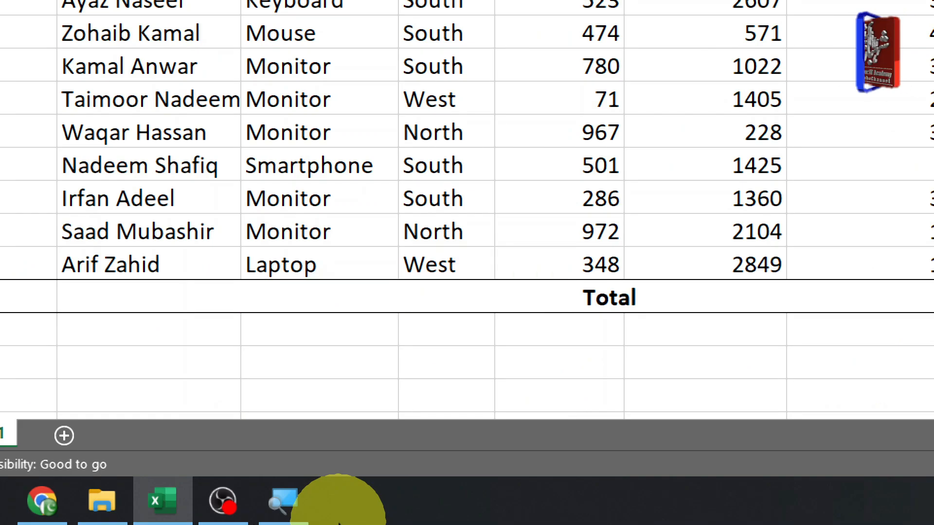
key("ctrl+z")
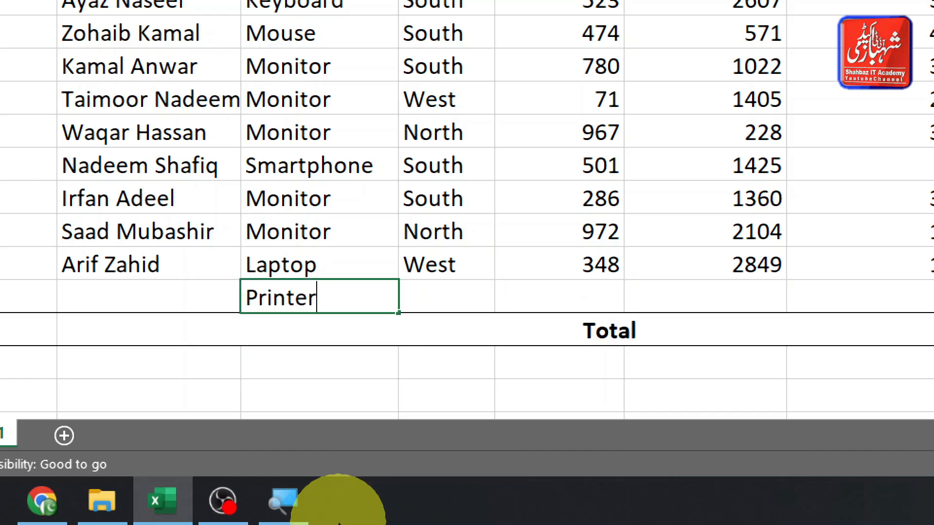
- Return to the start of the table, filter the Product Sold slicer to Printer and clear that filter
key("ctrl+Up")
key("ctrl+Up")
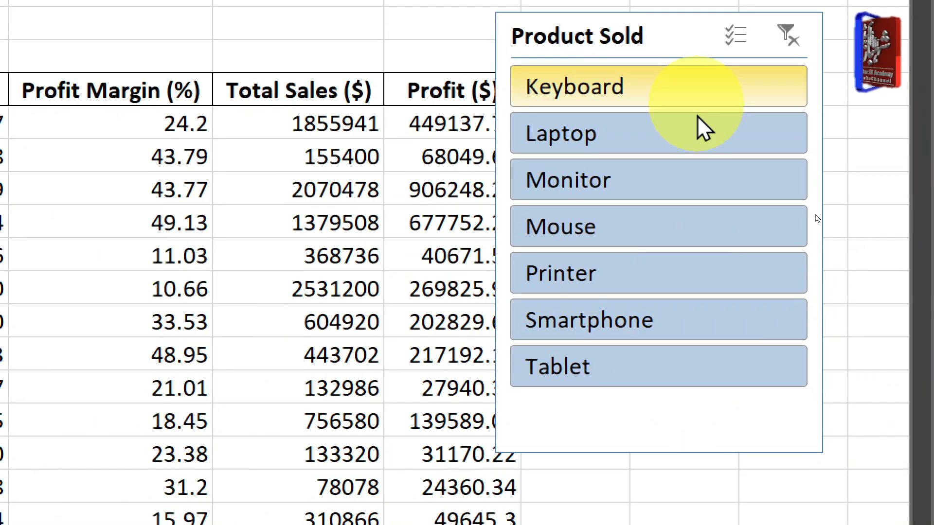
left_click(689, 291)
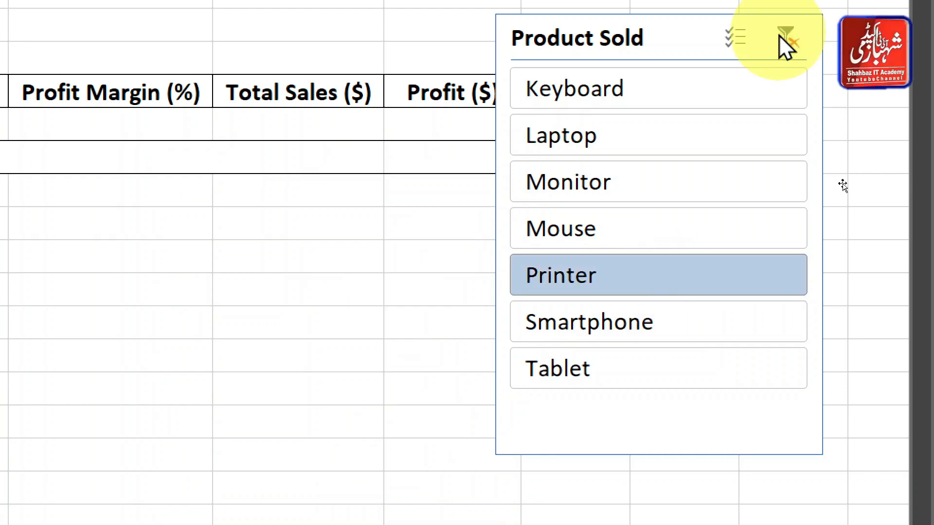
left_click(786, 38)
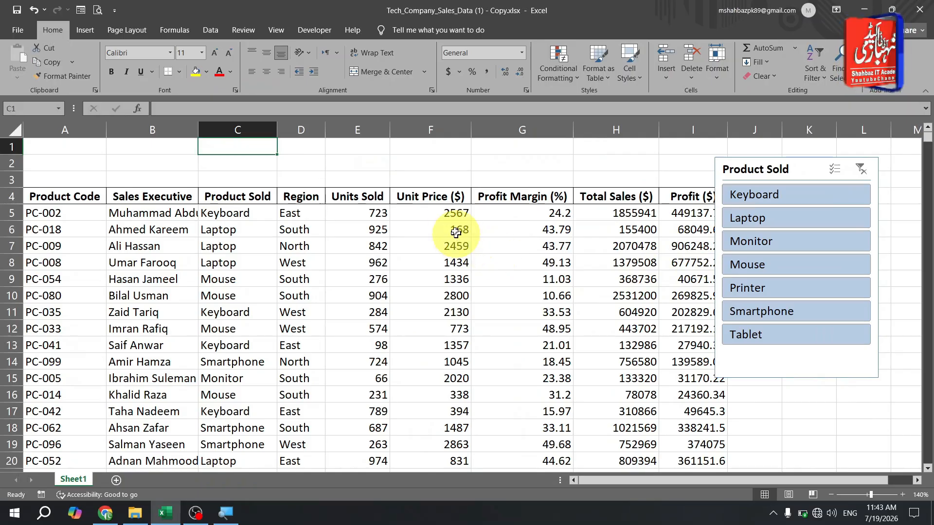
- Delete the Product Sold slicer from the sheet
left_click(357, 197)
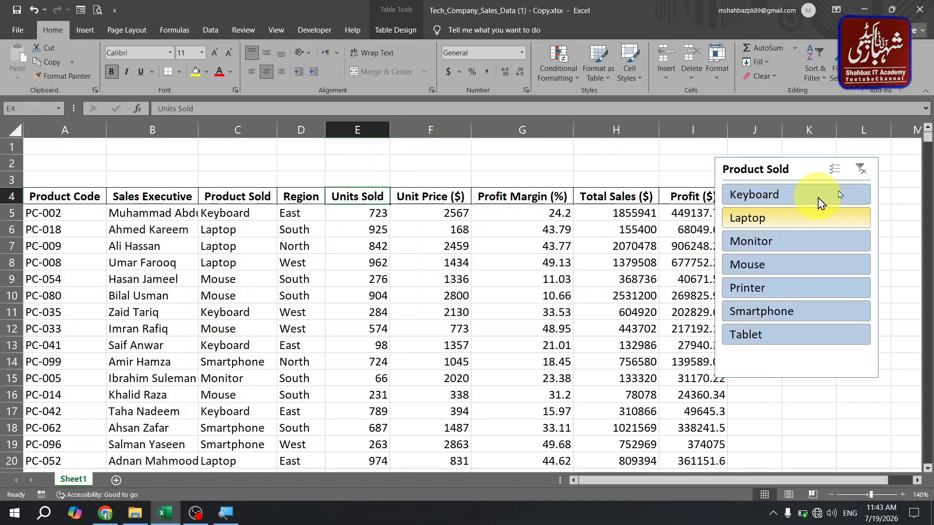
left_click(800, 171)
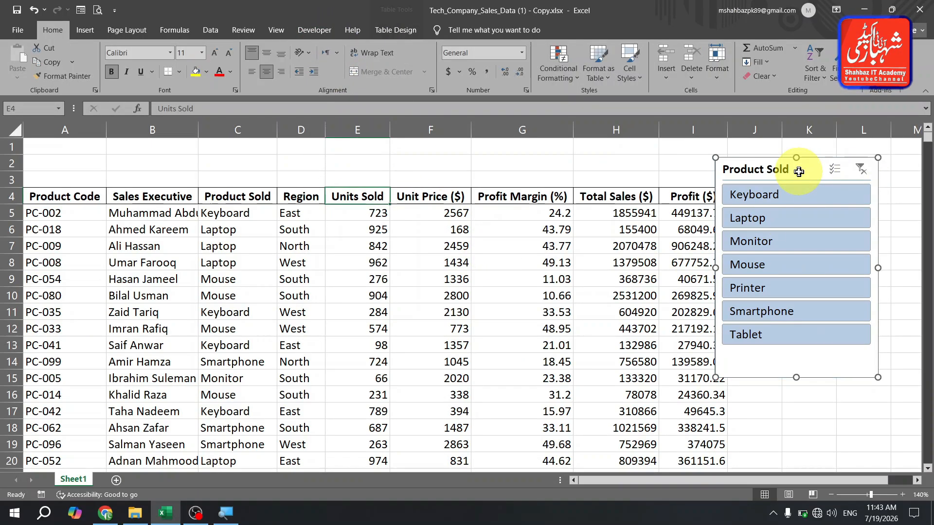
key("Delete")
- Run Refresh All from the table design tools three times to refresh the workbook data
left_click(395, 31)
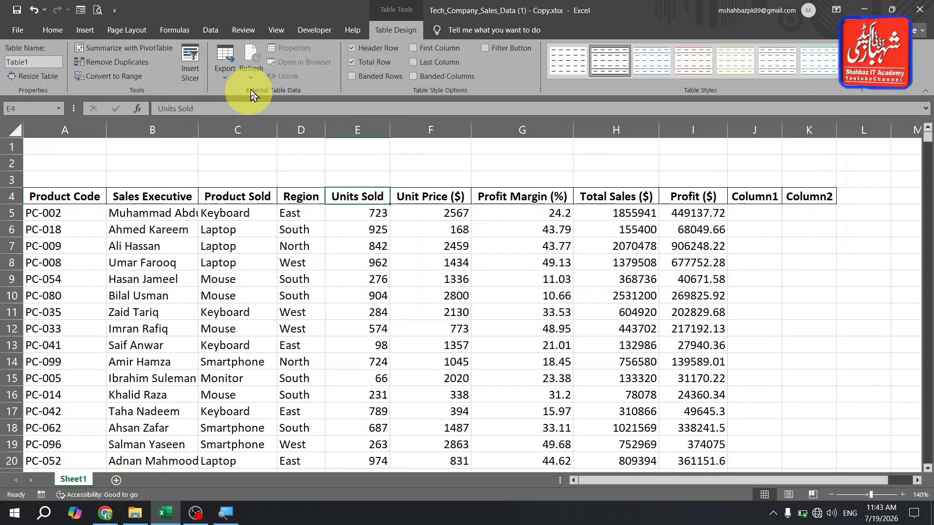
left_click(250, 77)
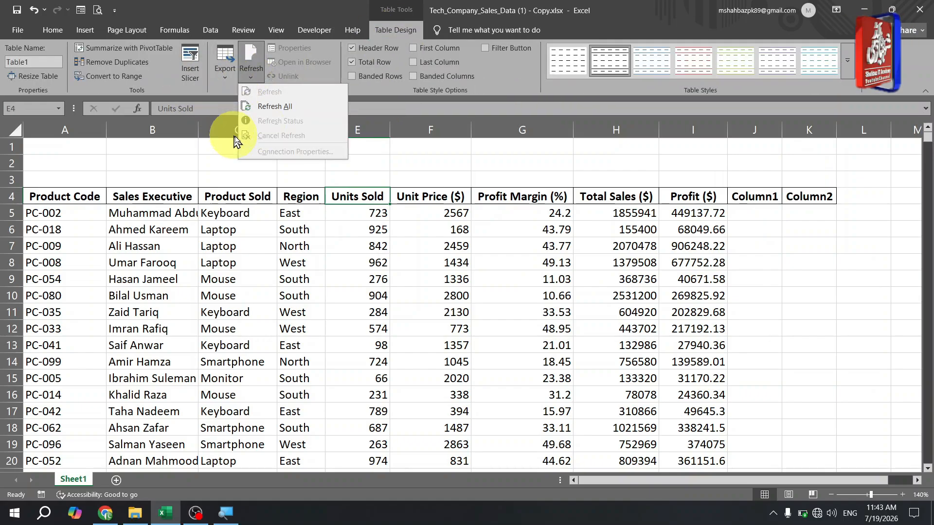
left_click(270, 107)
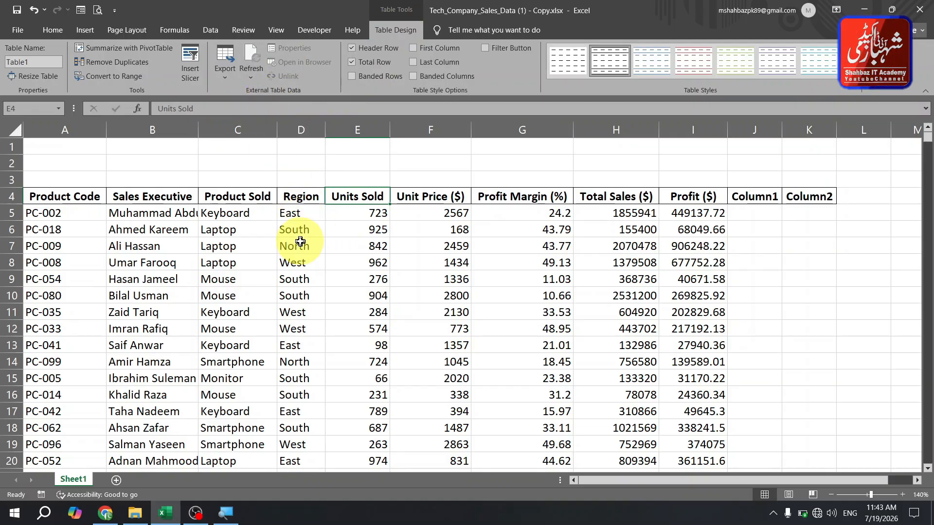
left_click(250, 78)
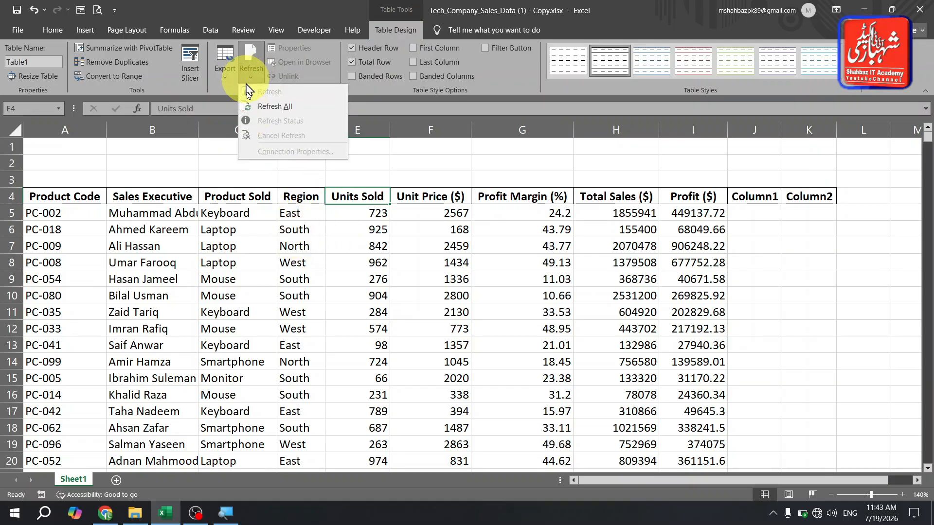
left_click(259, 107)
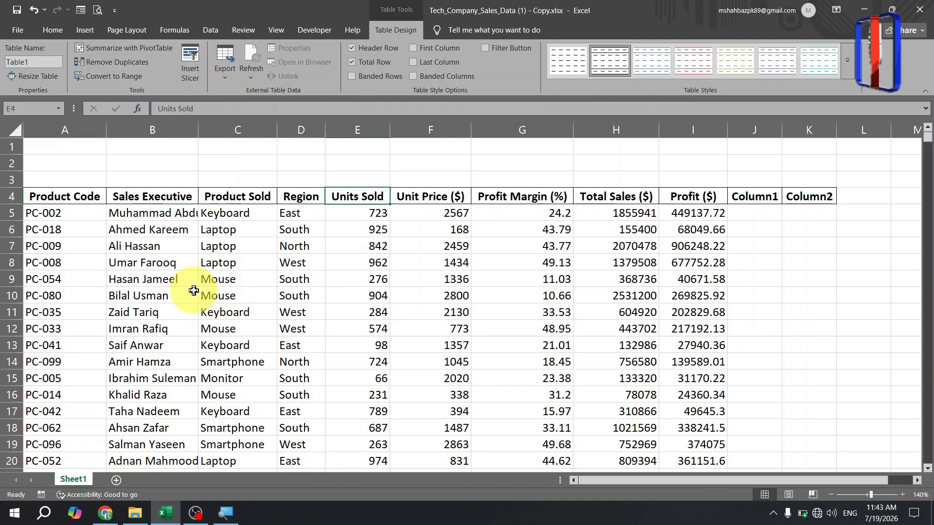
left_click(254, 80)
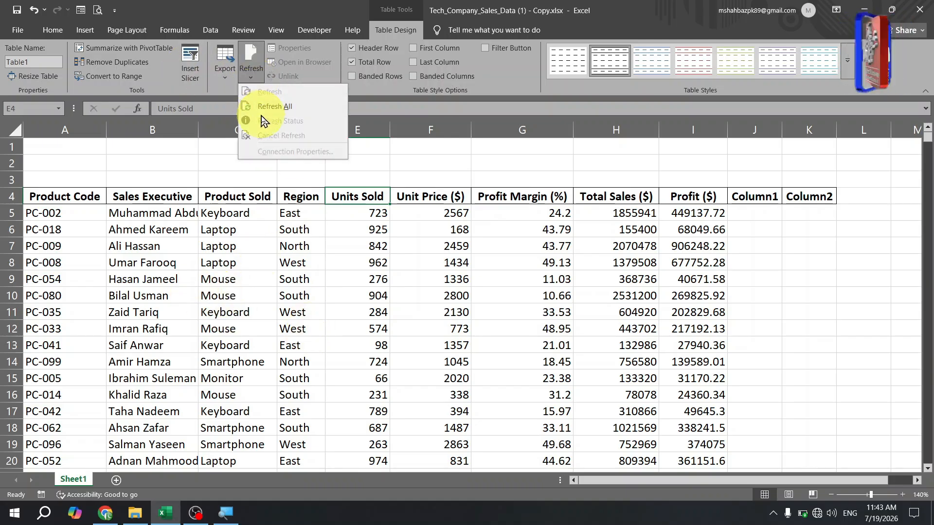
left_click(267, 108)
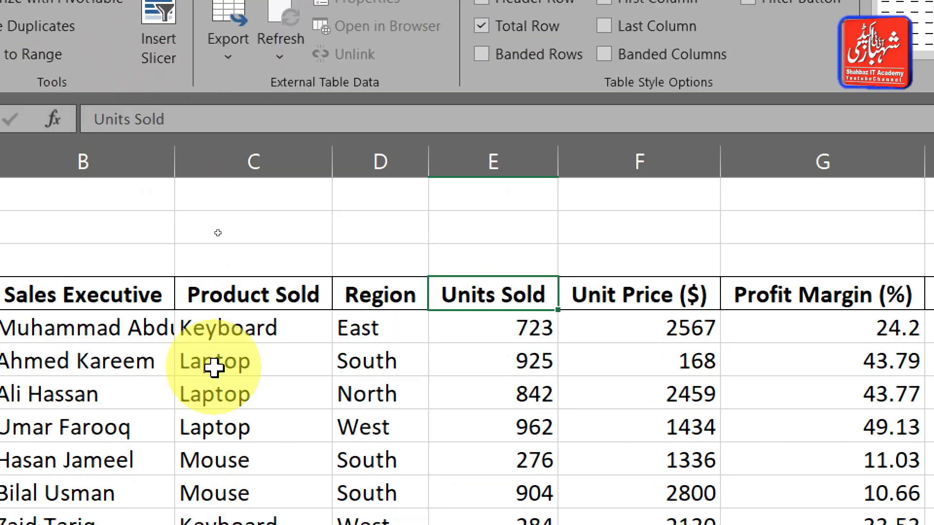
- Open the PivotTable summary setup for the table, cancel it and run Refresh All once more
left_click(214, 369)
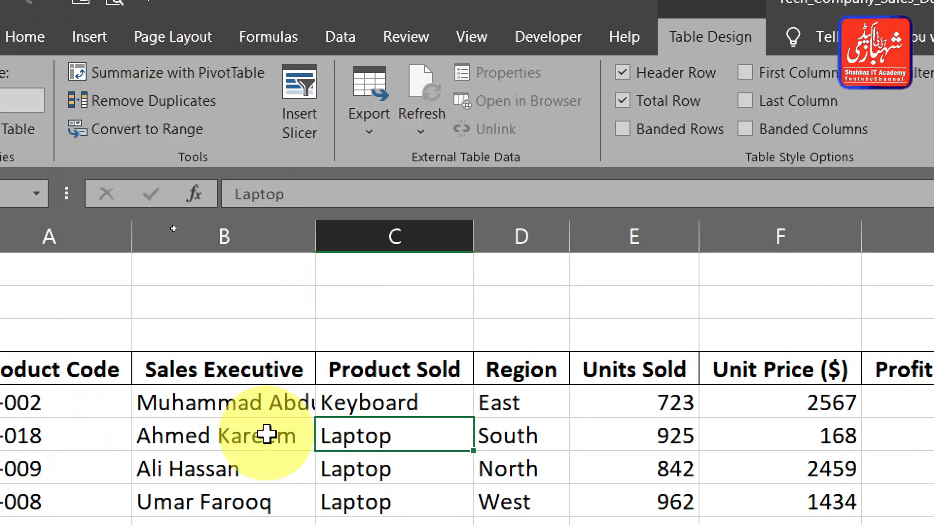
left_click(171, 74)
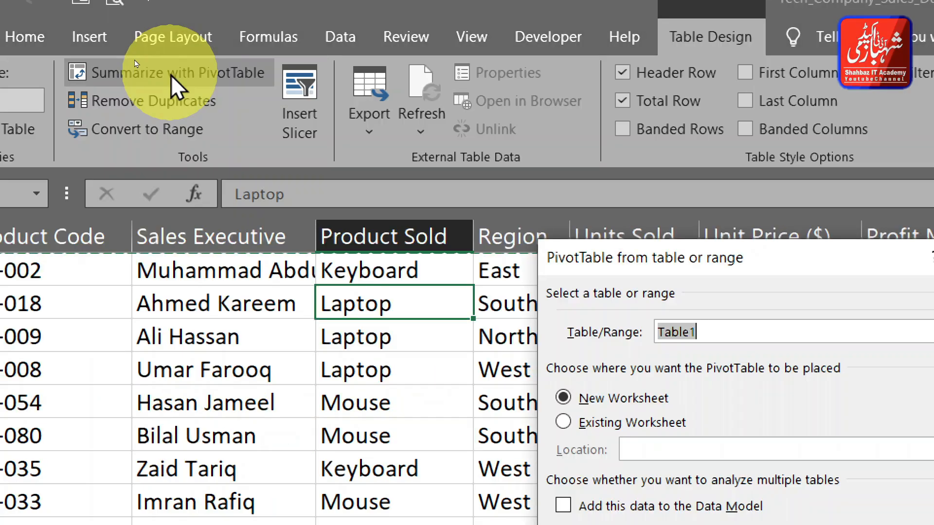
key("Escape")
left_click(422, 118)
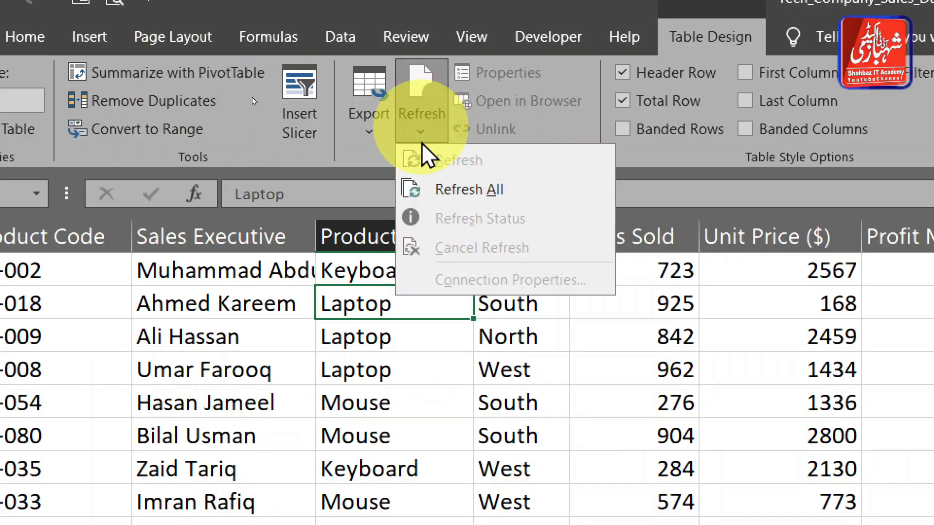
left_click(430, 192)
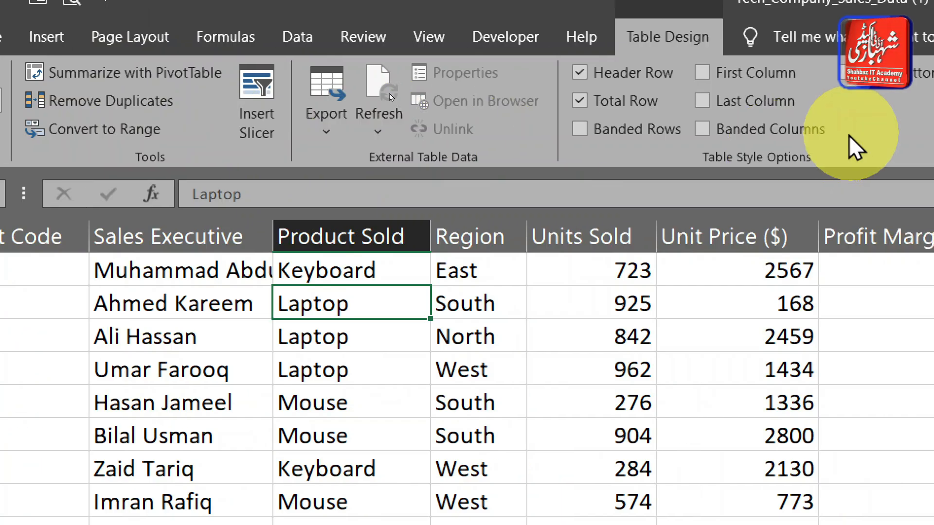
left_click(432, 330)
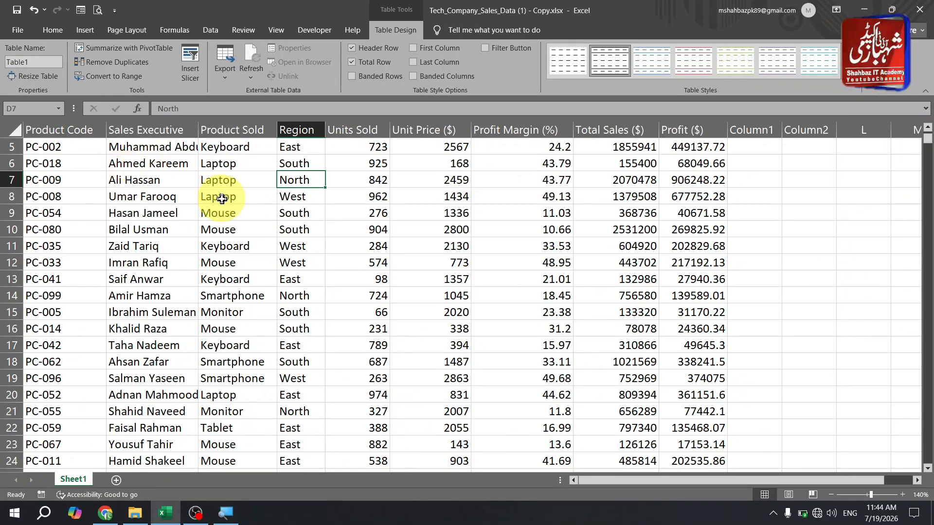
left_click(357, 226)
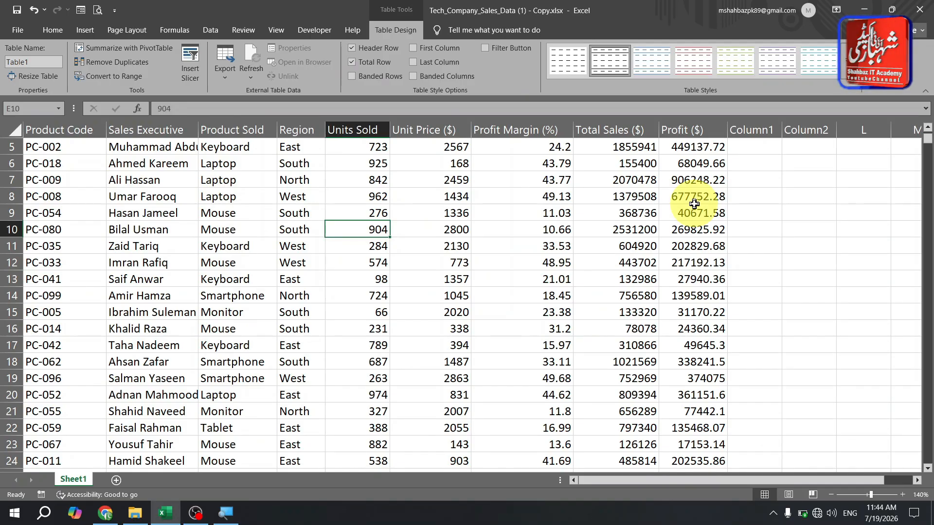
key("ctrl+Up")
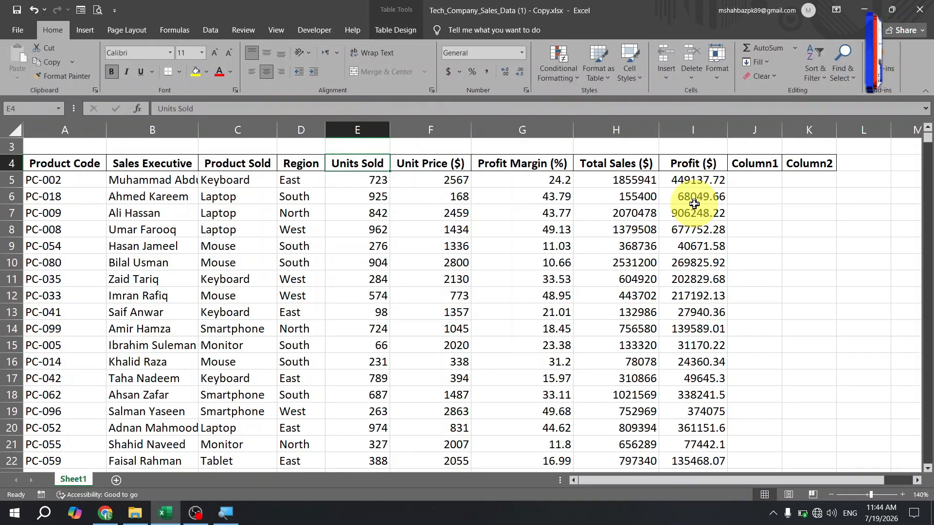
key("ctrl+Up")
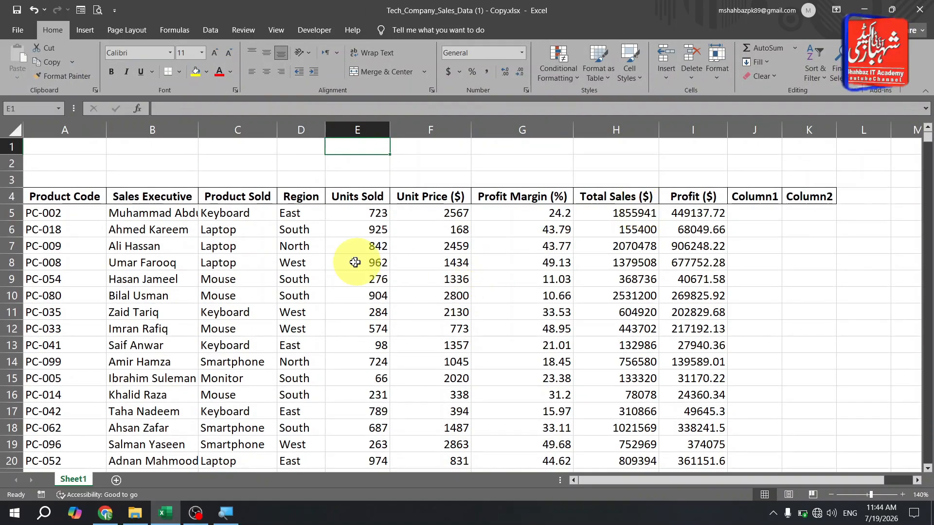
left_click(362, 228)
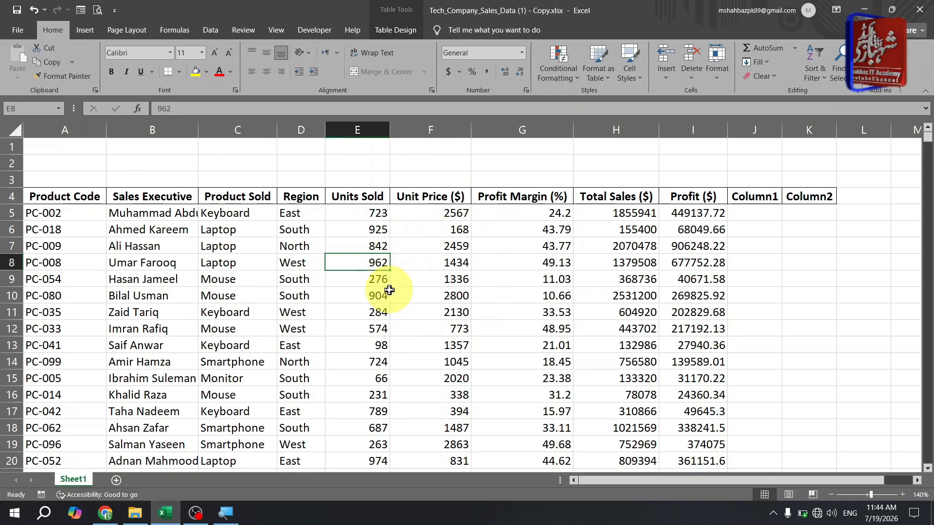
- Move down through the Units Sold column to examine how the table headers display when the header row scrolls away
scroll(390, 290, "down", 1)
key("Down")
key("Down")
key("Down")
key("Down")
key("Down")
key("Down")
key("Down")
key("Down")
key("Down")
key("Down")
key("Down")
key("Down")
key("Down")
key("Down")
key("Down")
key("Down")
key("Down")
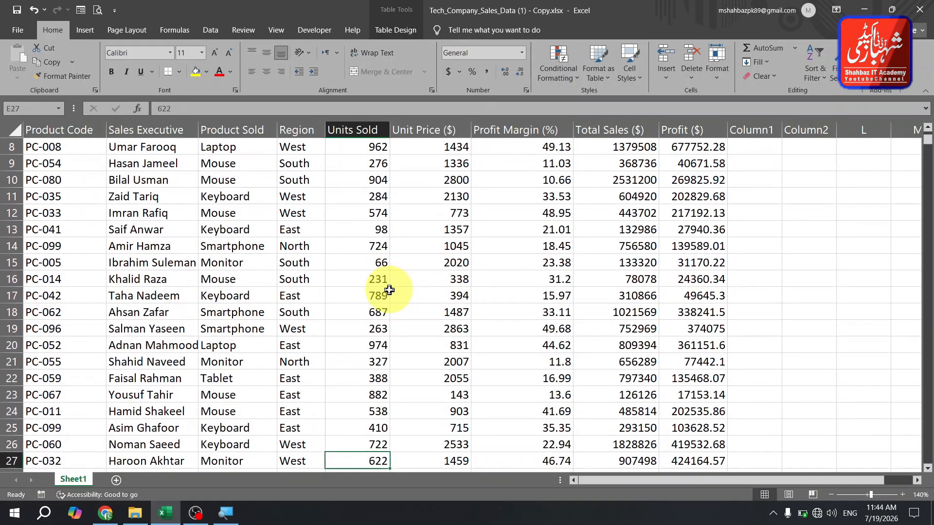
scroll(372, 309, "up", 1)
scroll(372, 310, "down", 4)
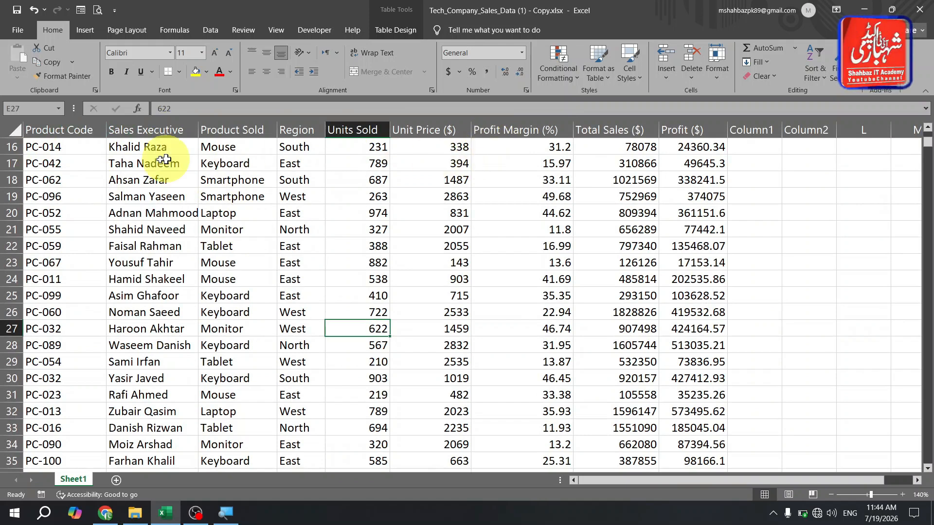
- Go past the table's last row and reselect a Unit Price cell inside it to compare the column headings
left_click(398, 340)
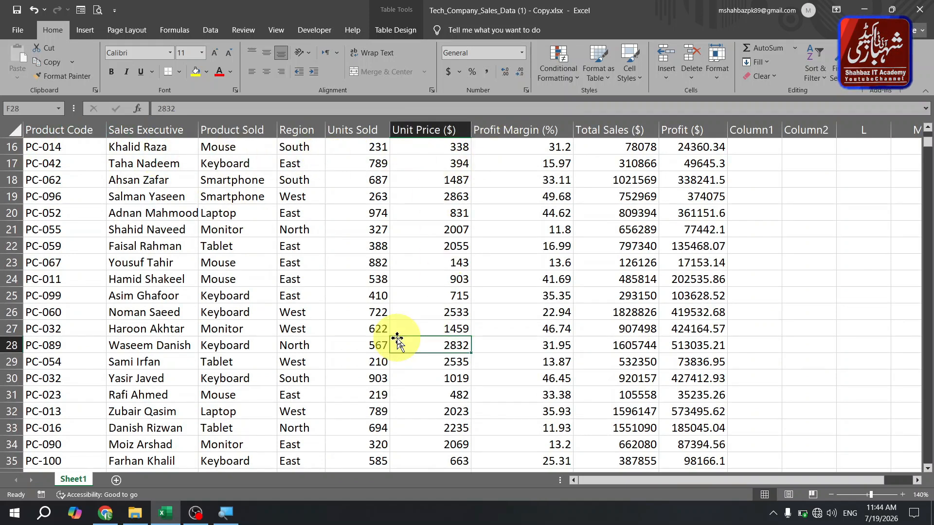
key("ctrl+Down")
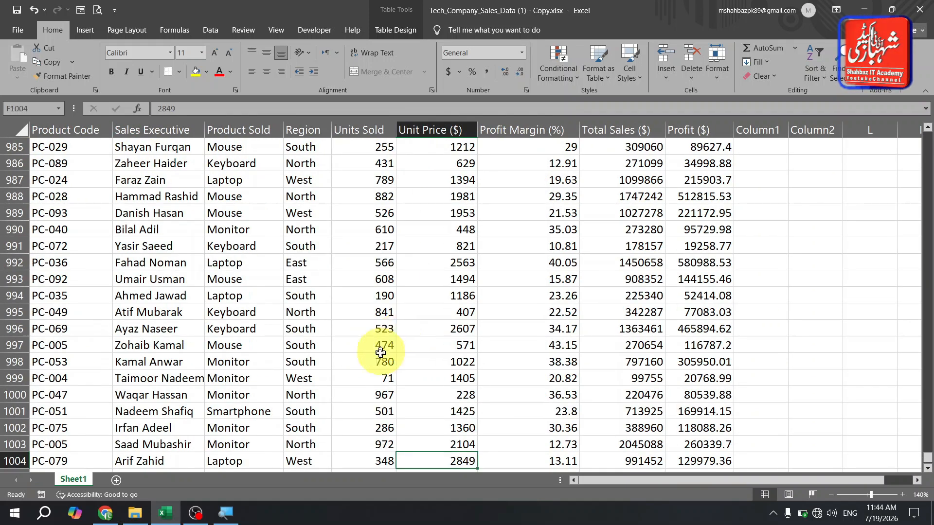
key("Down")
key("Down")
key("Down")
key("Down")
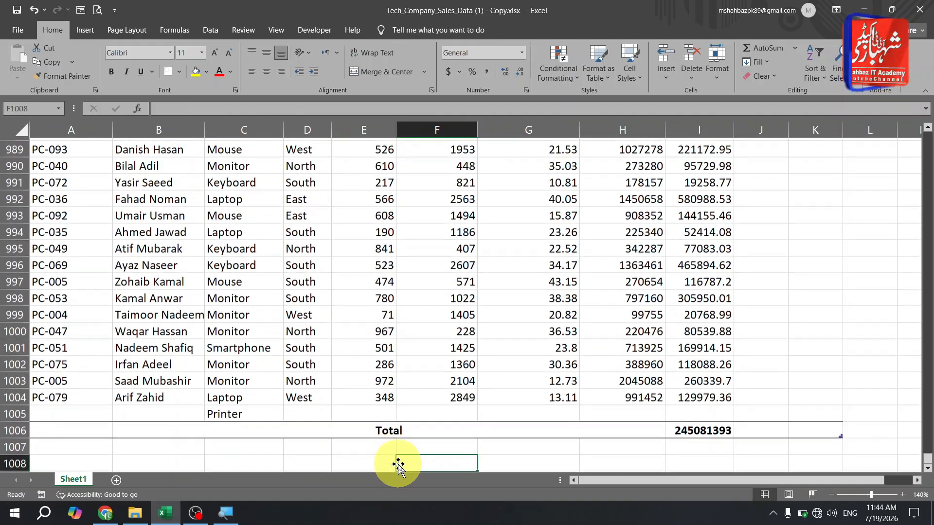
left_click(414, 246)
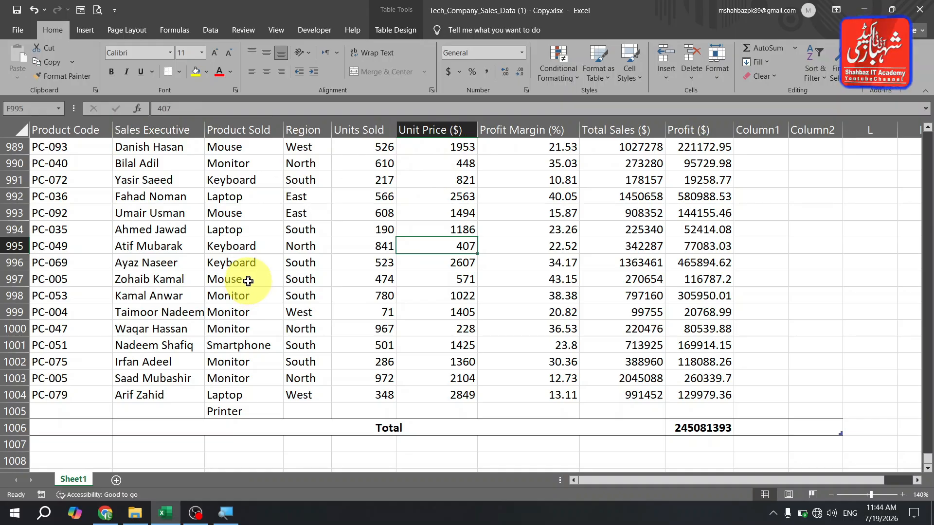
- Return to the top of the sheet and freeze the panes at cell B5, below the header row
key("ctrl+Up")
key("ctrl+Up")
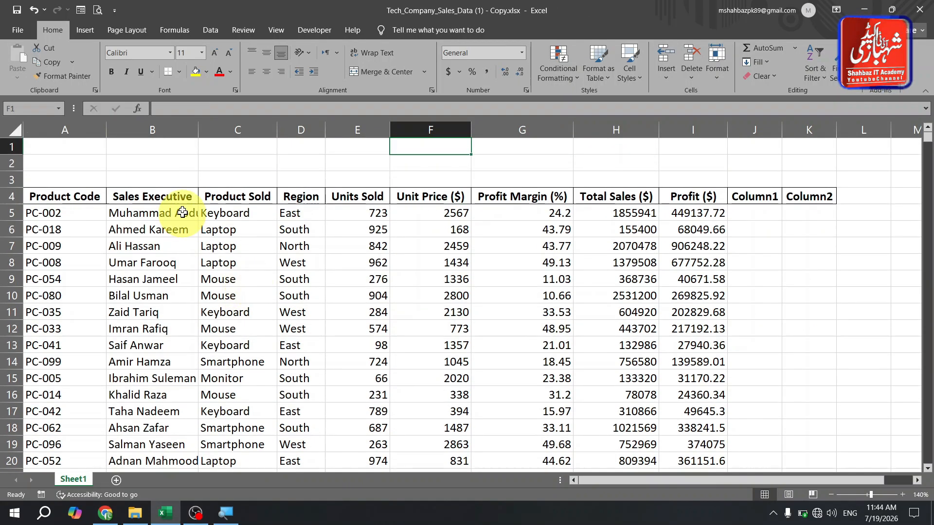
left_click(179, 210)
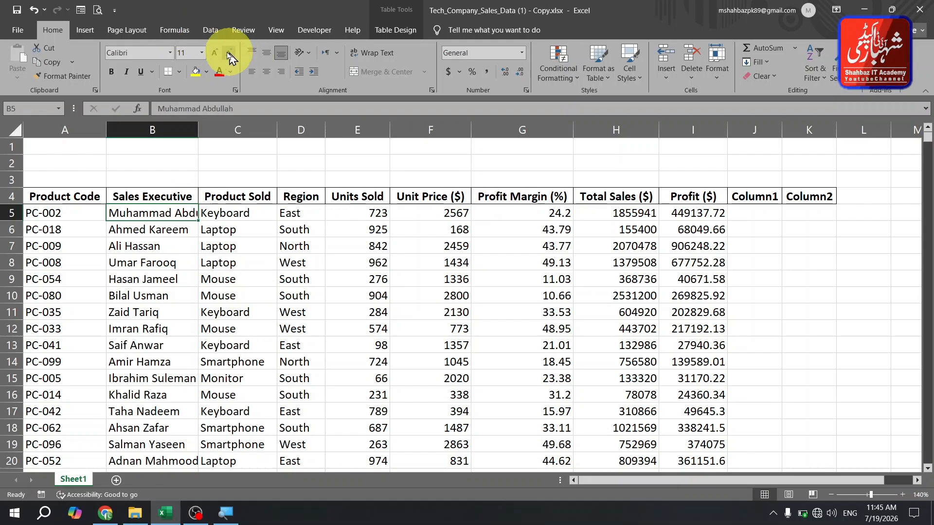
left_click(273, 32)
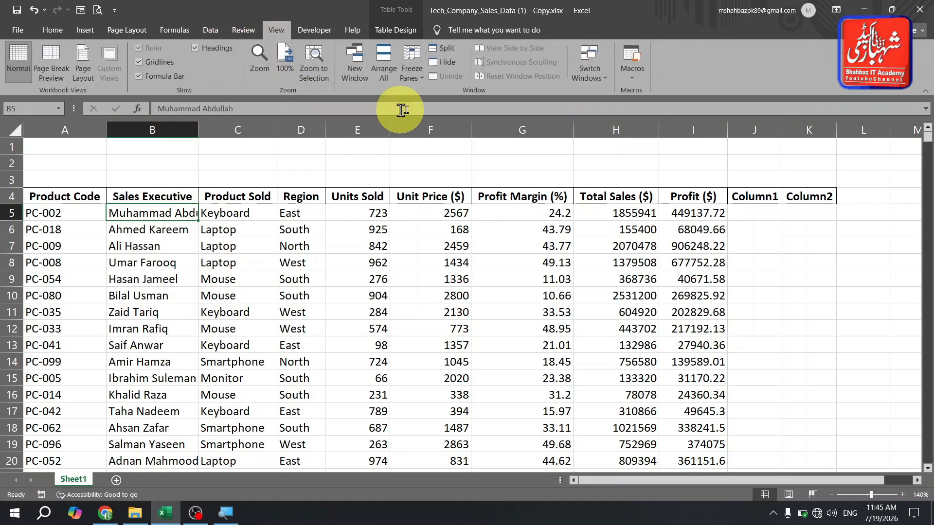
left_click(410, 73)
left_click(414, 100)
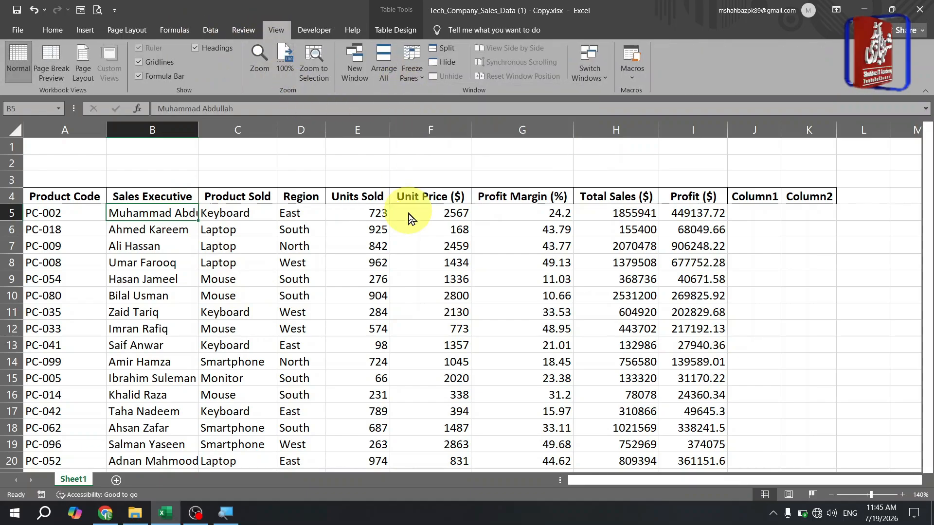
- Move down the Unit Price column to examine how the frozen header row behaves
left_click(409, 213)
key("Down")
key("Down")
key("Down")
key("Down")
key("Down")
key("Down")
key("Down")
key("Down")
key("Down")
key("Down")
key("Down")
key("Down")
key("Down")
key("Down")
key("Down")
key("Down")
key("Down")
key("Down")
key("Down")
key("Down")
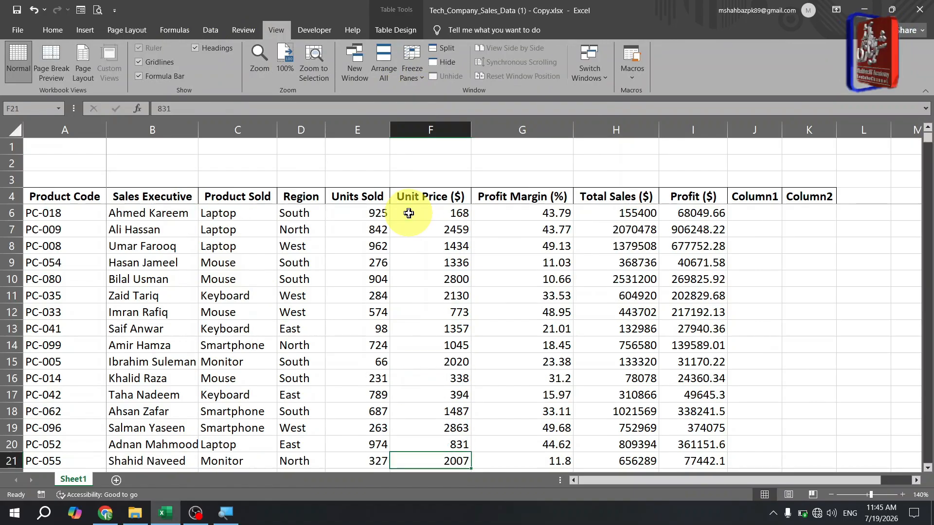
key("Down")
key("Down")
key("Down")
key("Down")
key("Down")
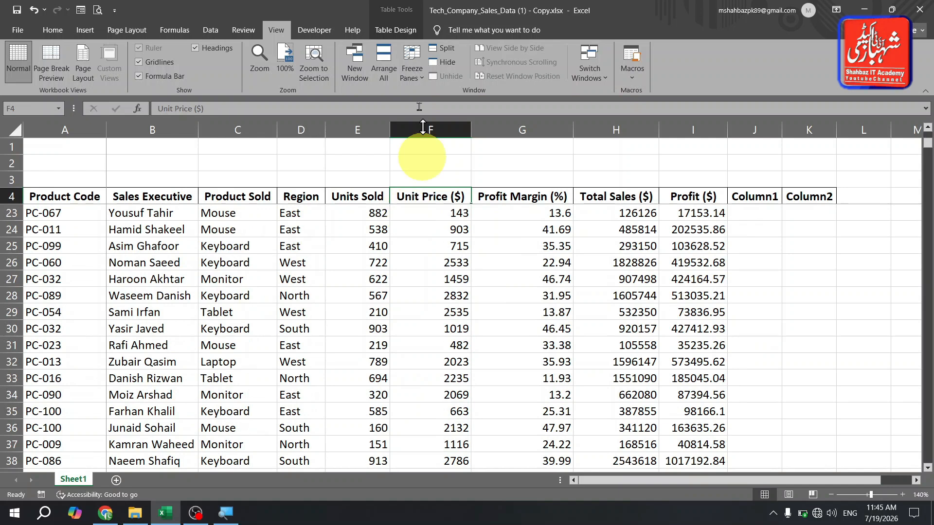
- Unfreeze the panes and move down the Unit Price column to check the table headers without freezing
left_click(412, 68)
left_click(414, 103)
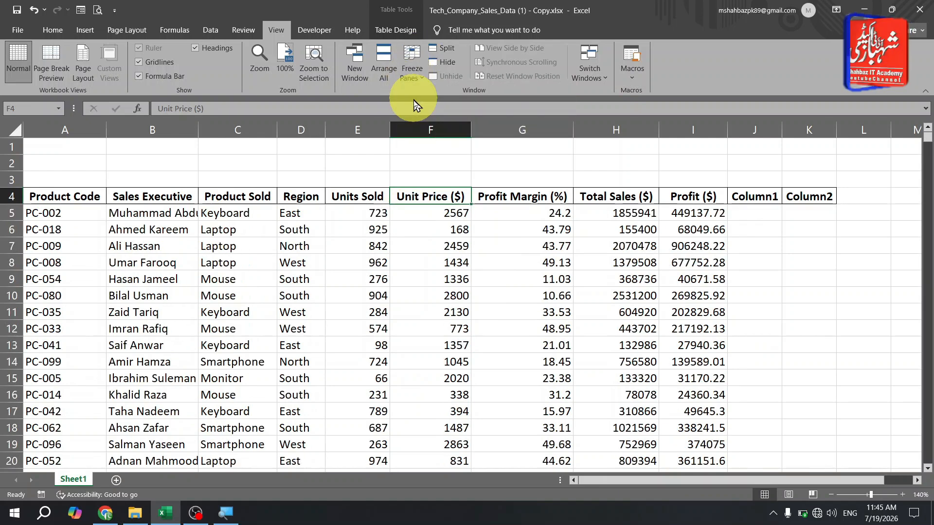
key("Down")
key("Down")
key("Down")
key("Down")
key("Down")
key("Down")
key("Down")
key("Down")
key("Down")
key("Down")
key("Down")
key("Down")
key("Down")
key("Down")
key("Down")
key("Down")
key("Down")
key("Down")
key("Down")
key("Down")
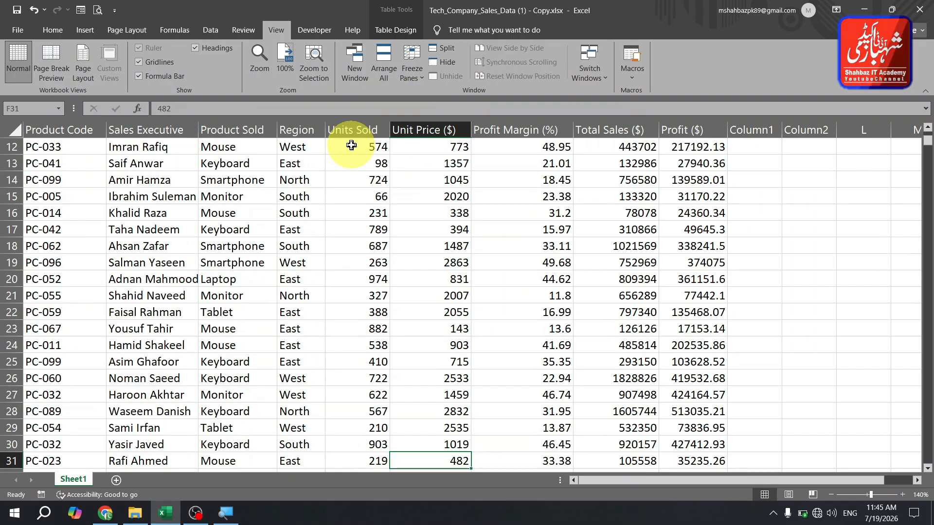
- Show the table design options and go to the end of the table to examine its total row
left_click(423, 231)
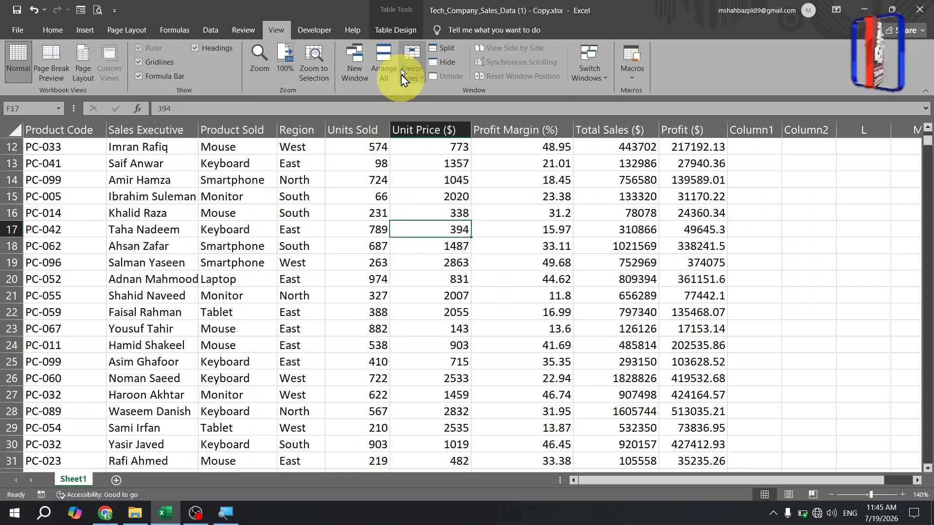
left_click(393, 31)
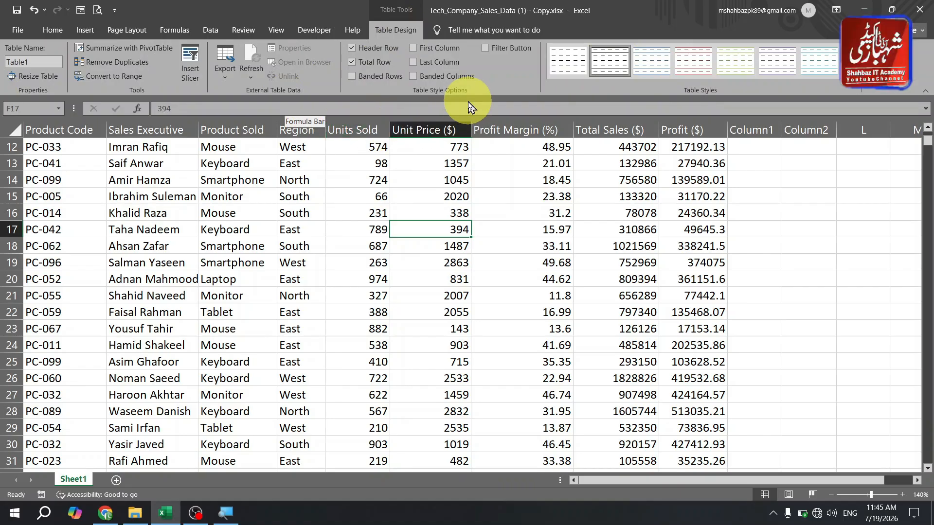
left_click(414, 329)
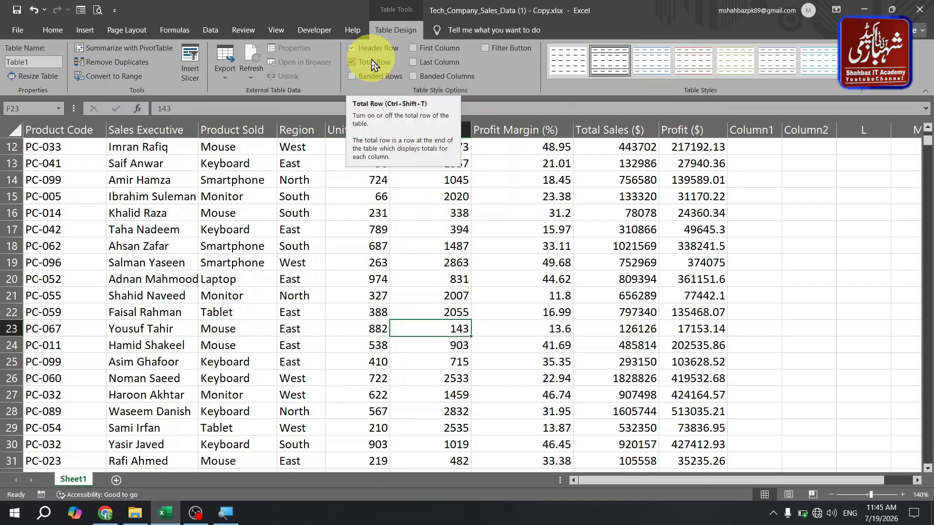
left_click(399, 261)
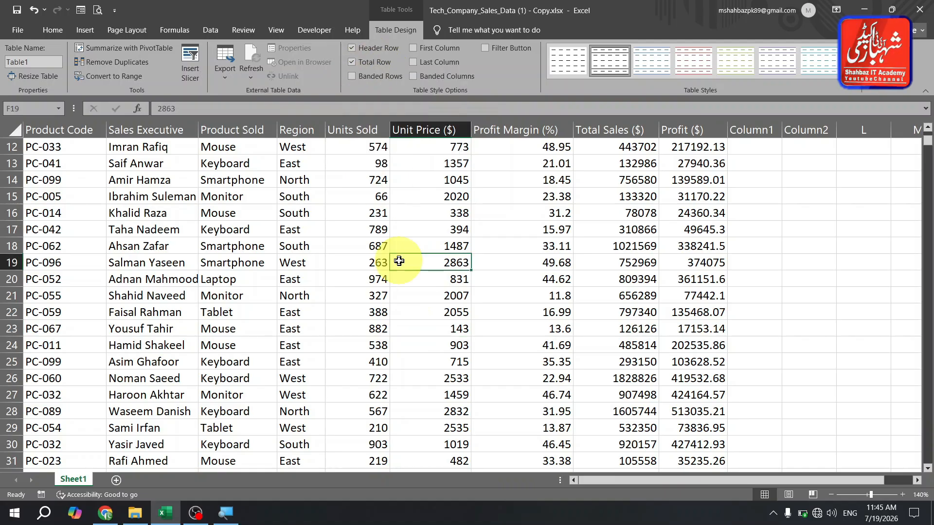
key("ctrl+Down")
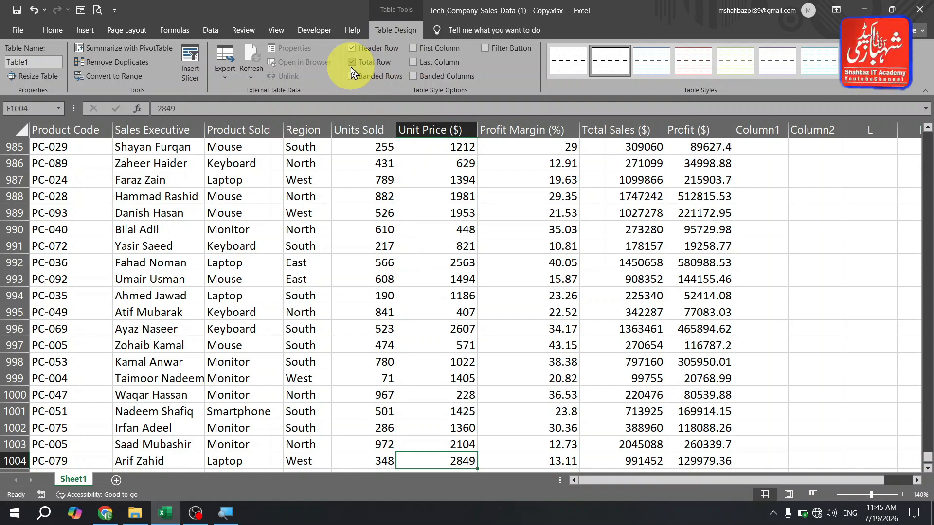
key("Down")
key("Down")
key("Down")
key("Down")
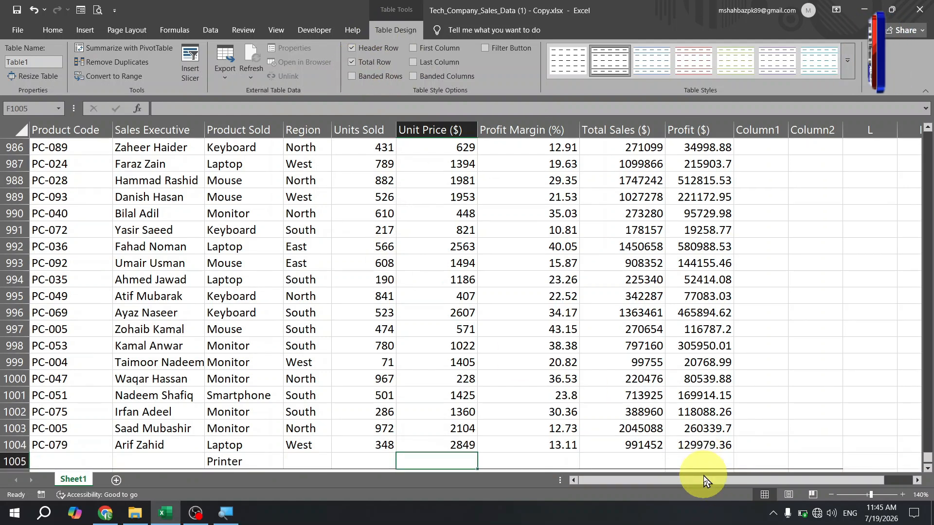